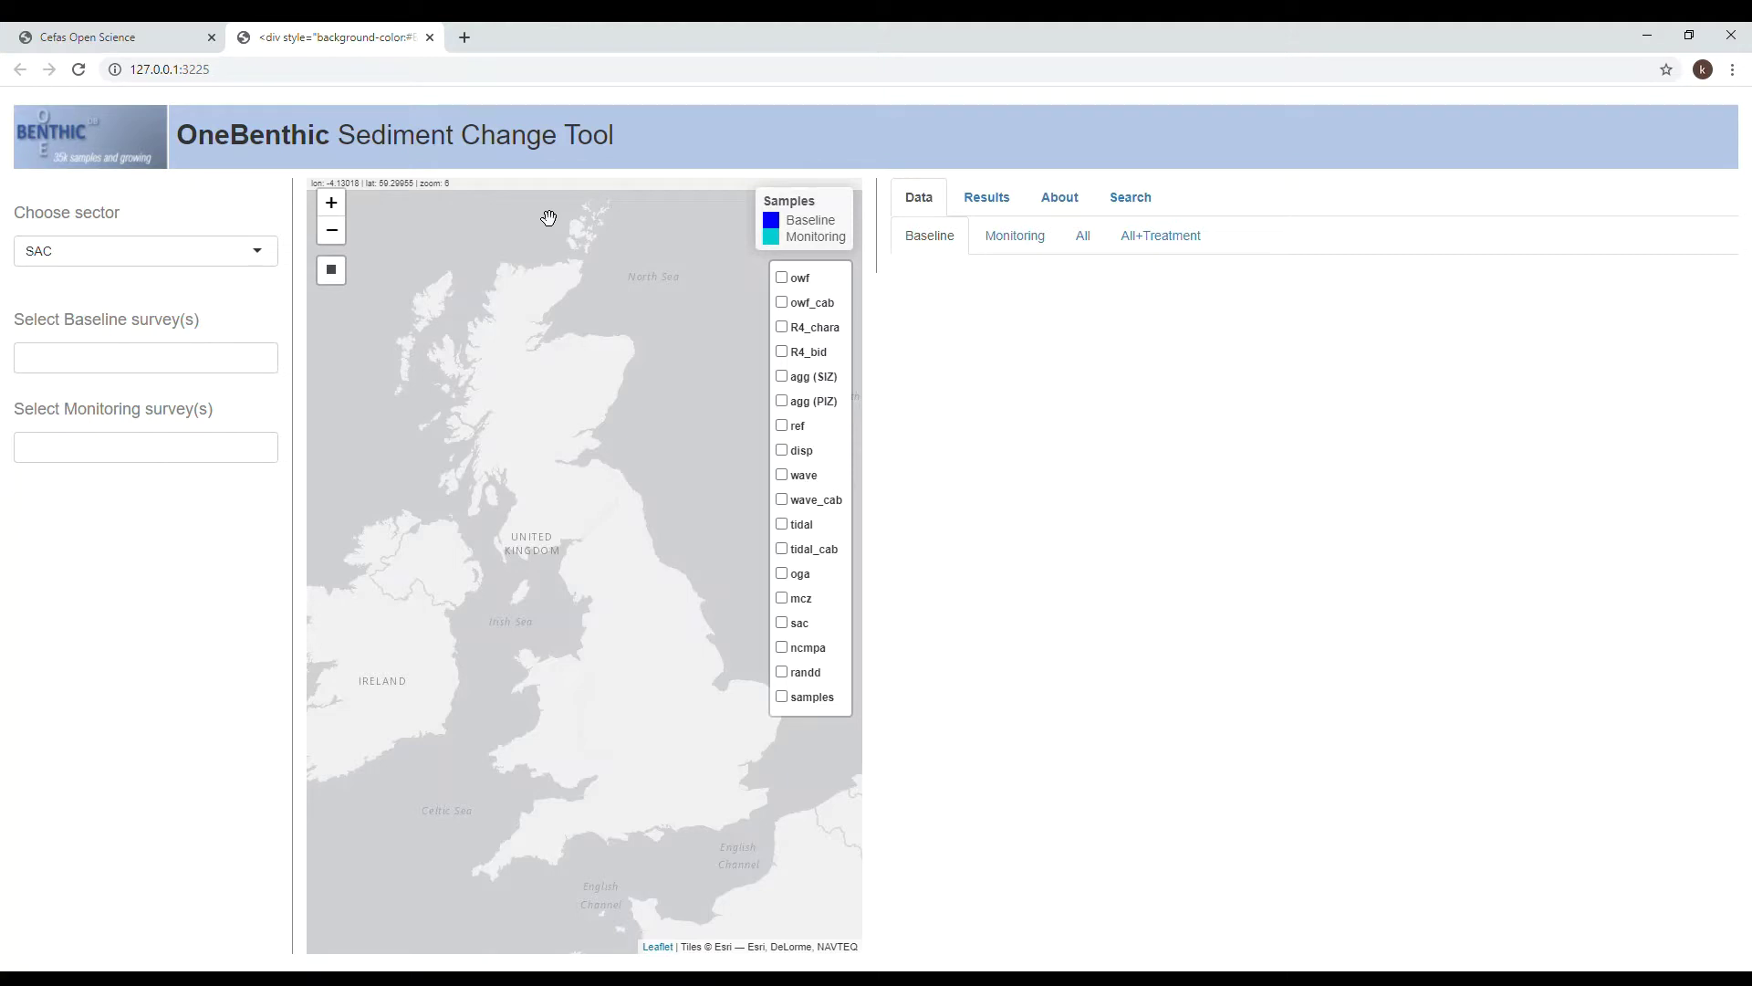
Set the sector to AGG.
left_click(95, 261)
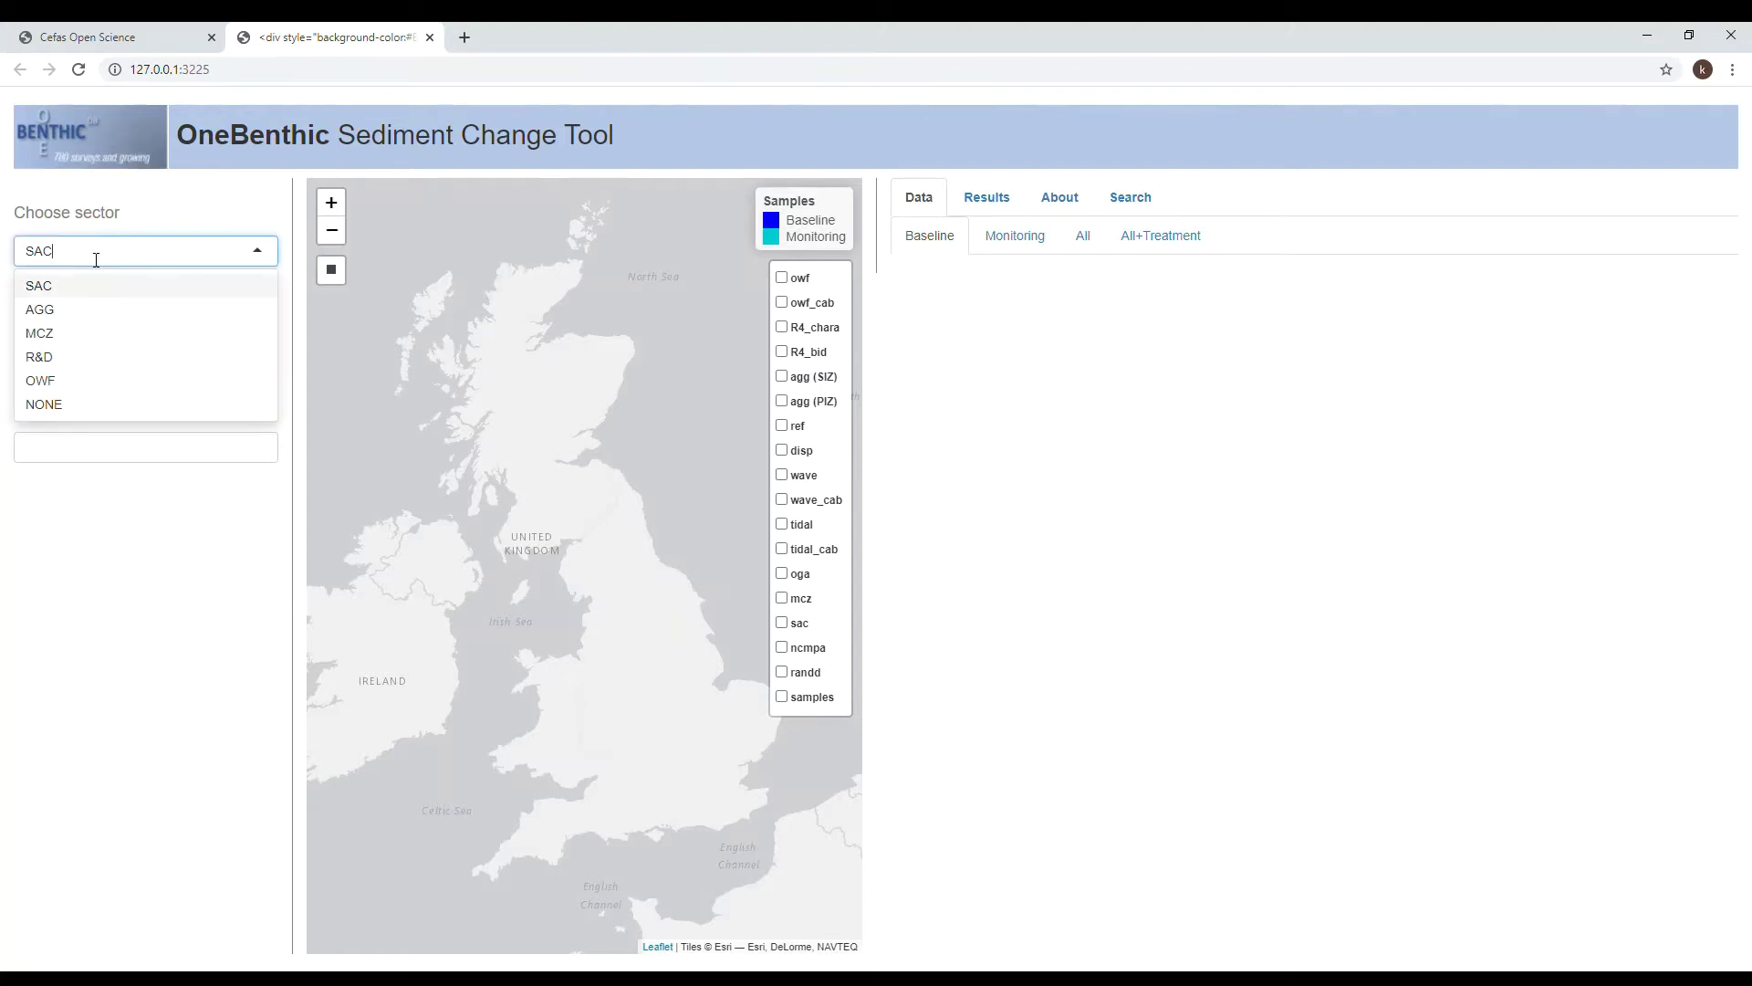
left_click(85, 310)
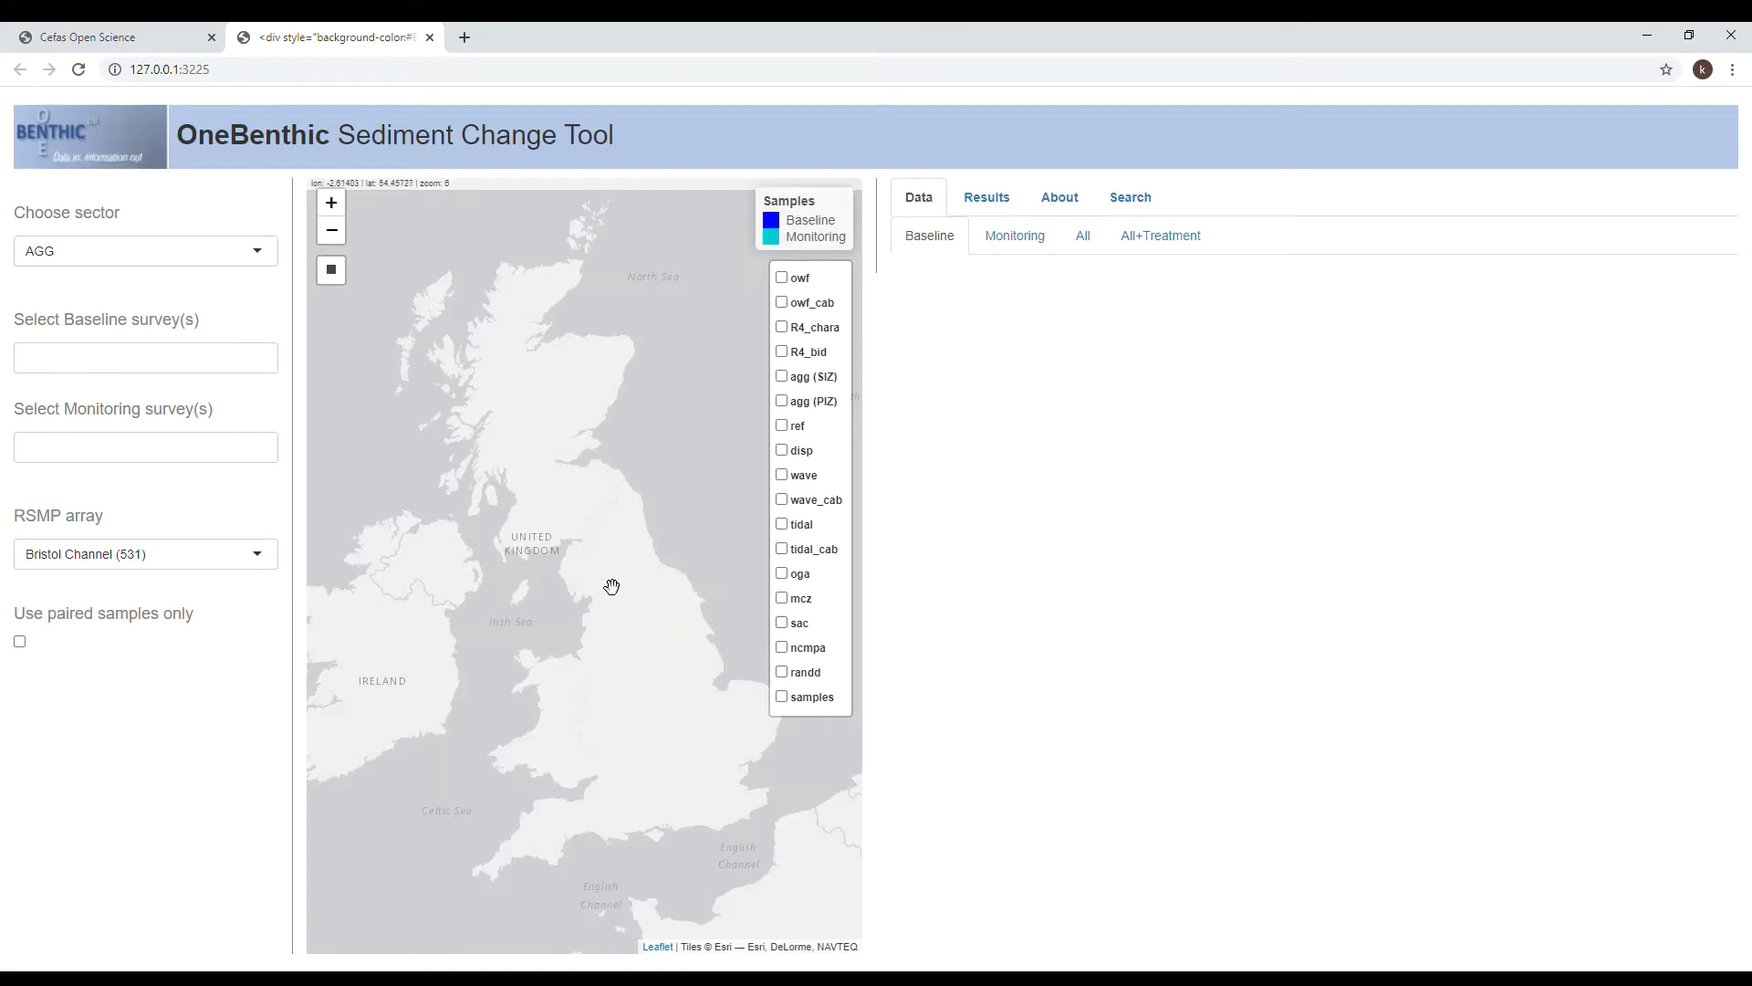
Preview the owf and agg (PIZ) layers one at a time around the UK coast, hiding each one again.
left_click_drag(612, 586, 590, 538)
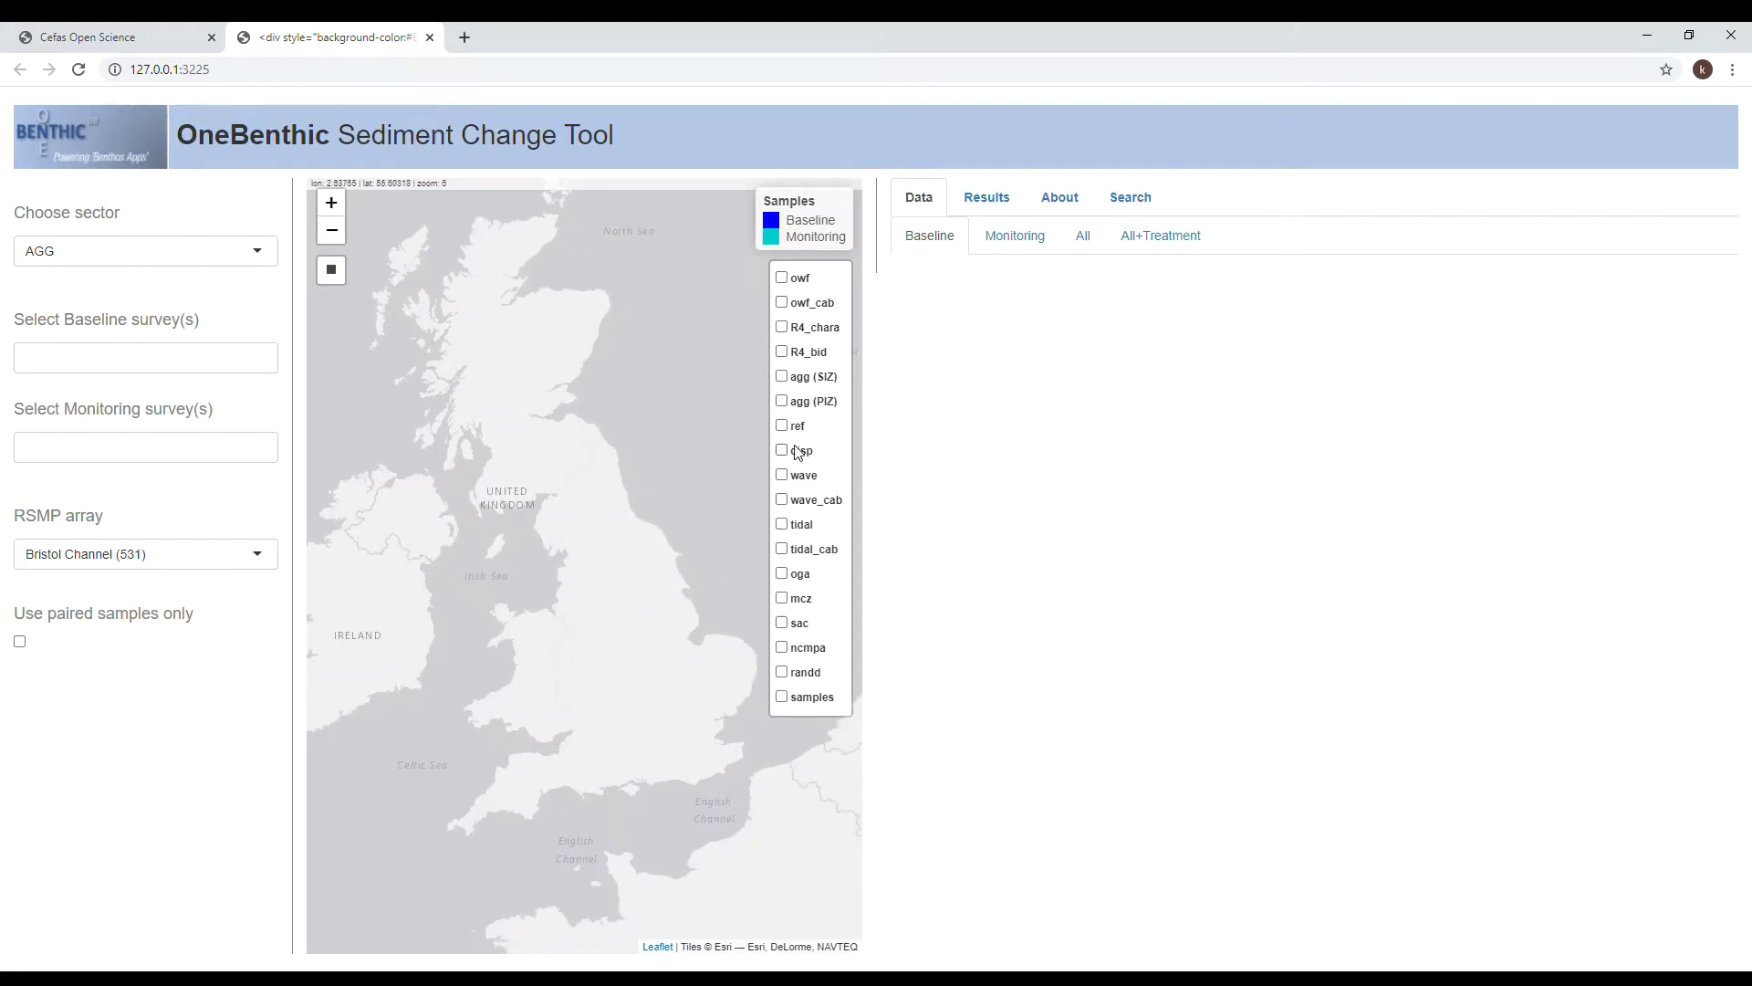
left_click(782, 278)
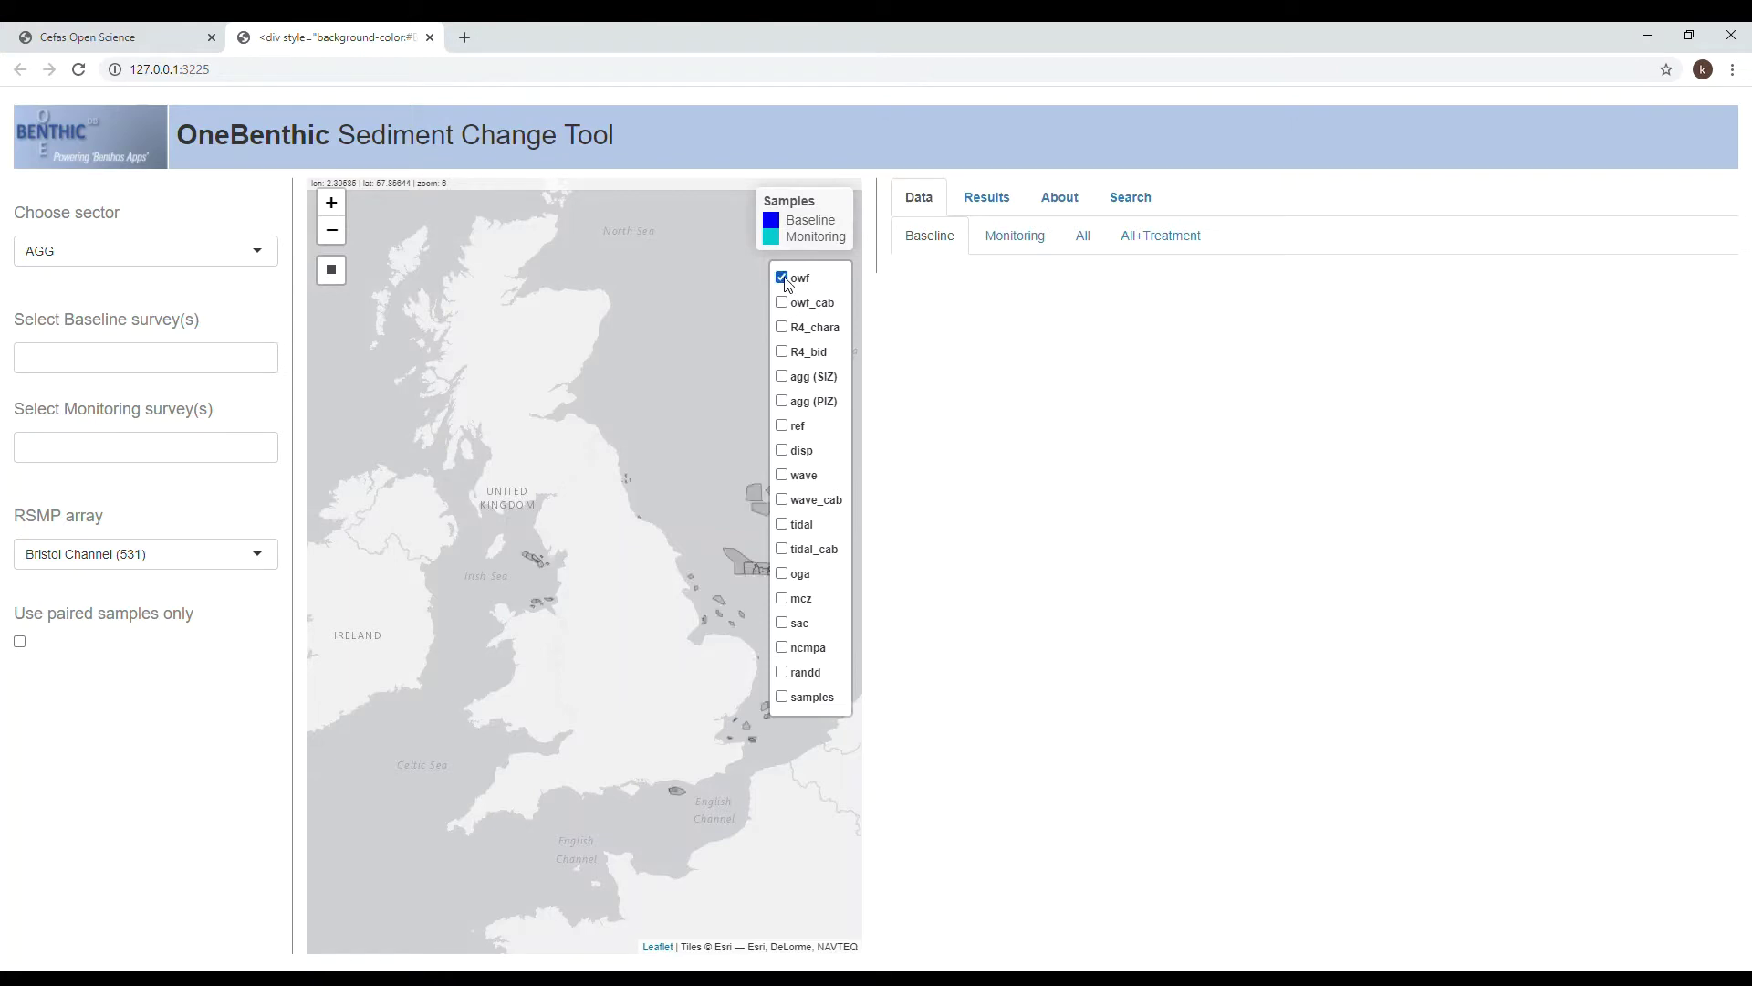
left_click_drag(693, 441, 610, 442)
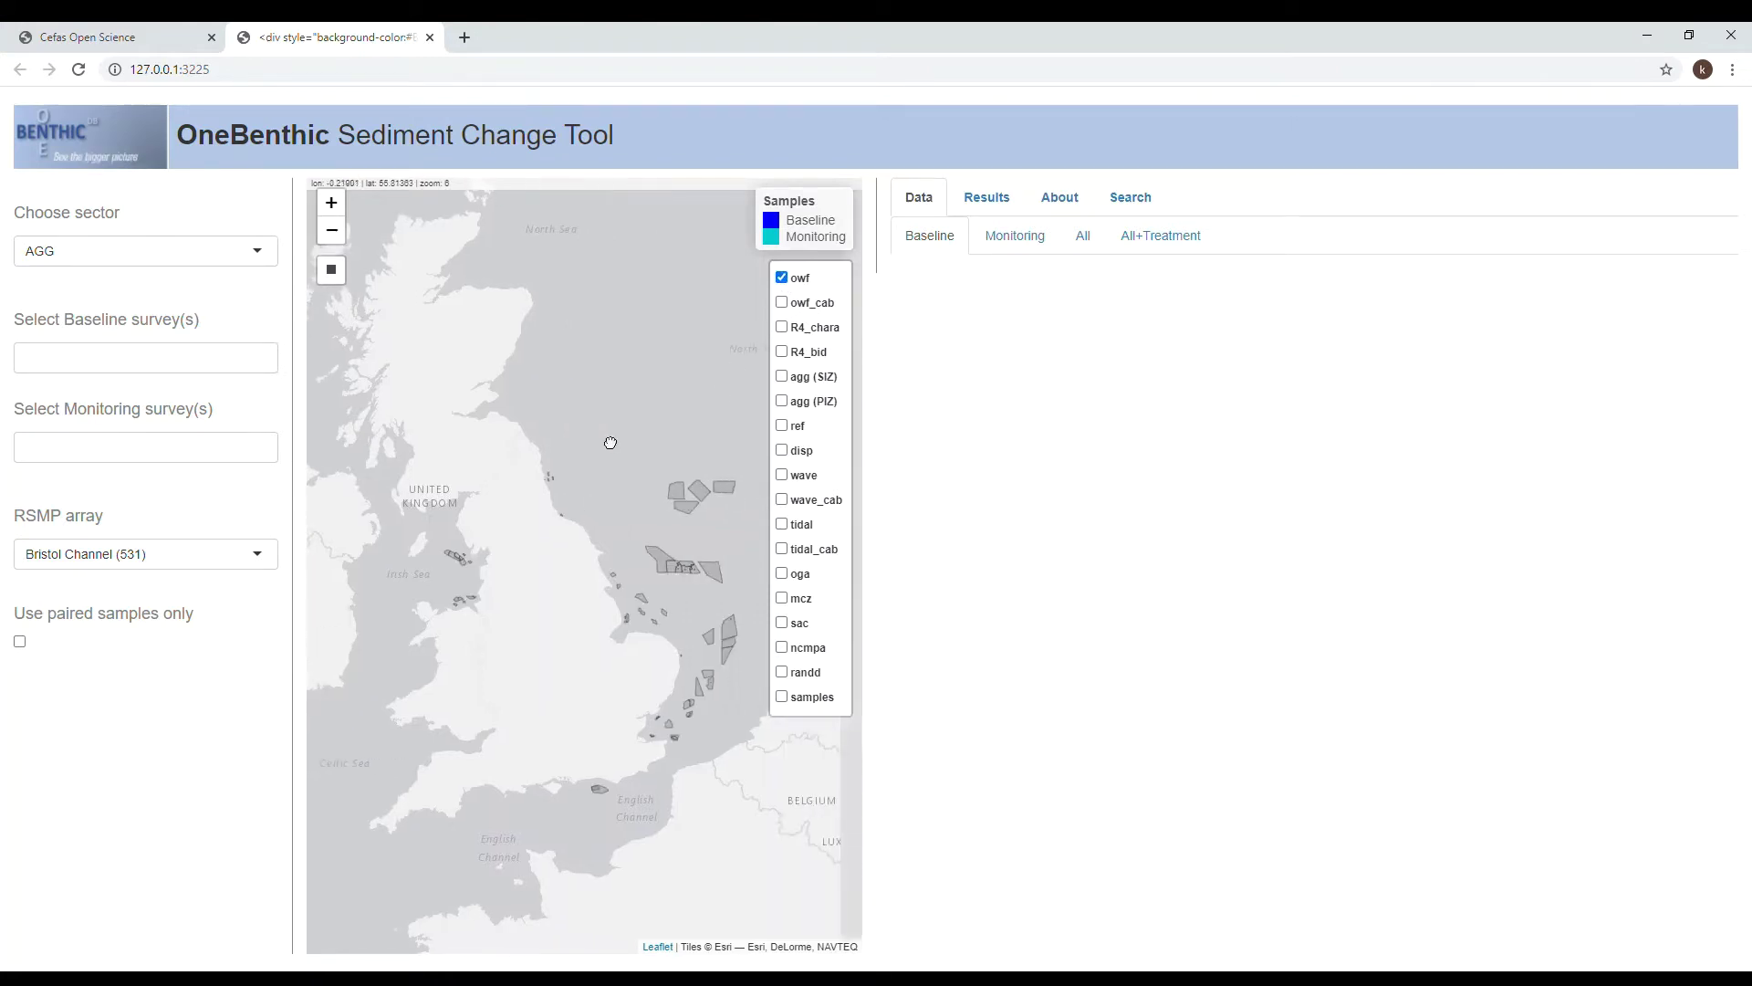
left_click(782, 278)
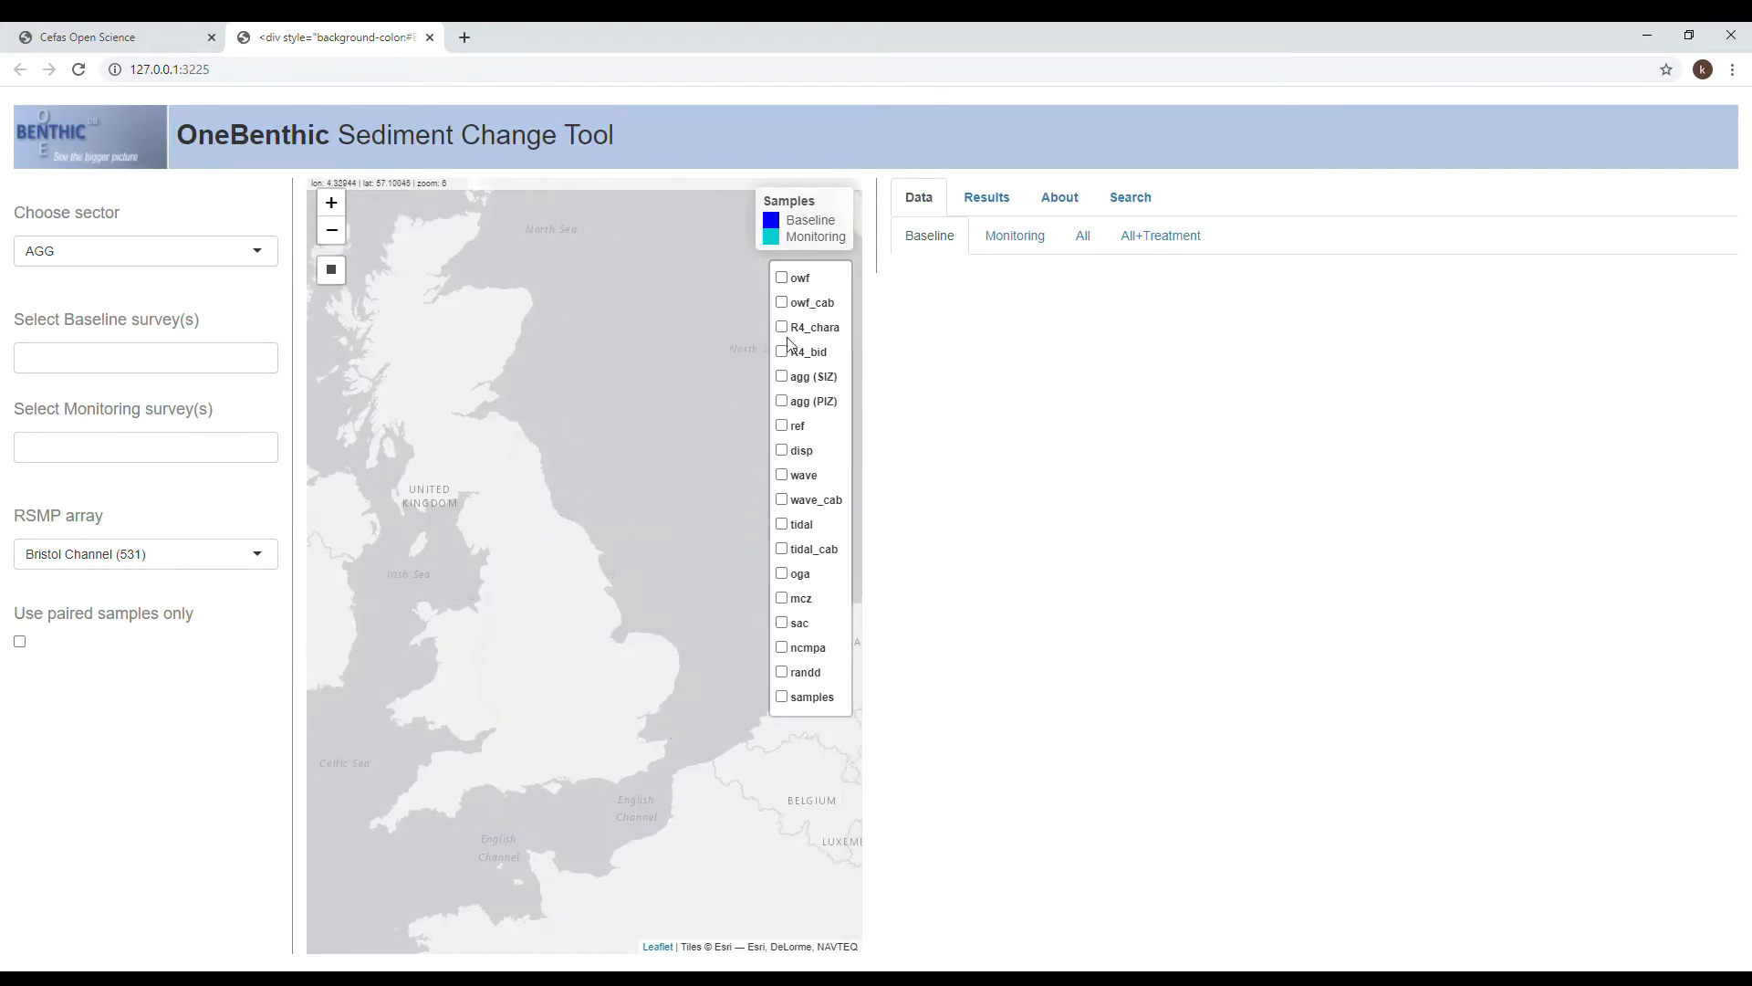
left_click(783, 404)
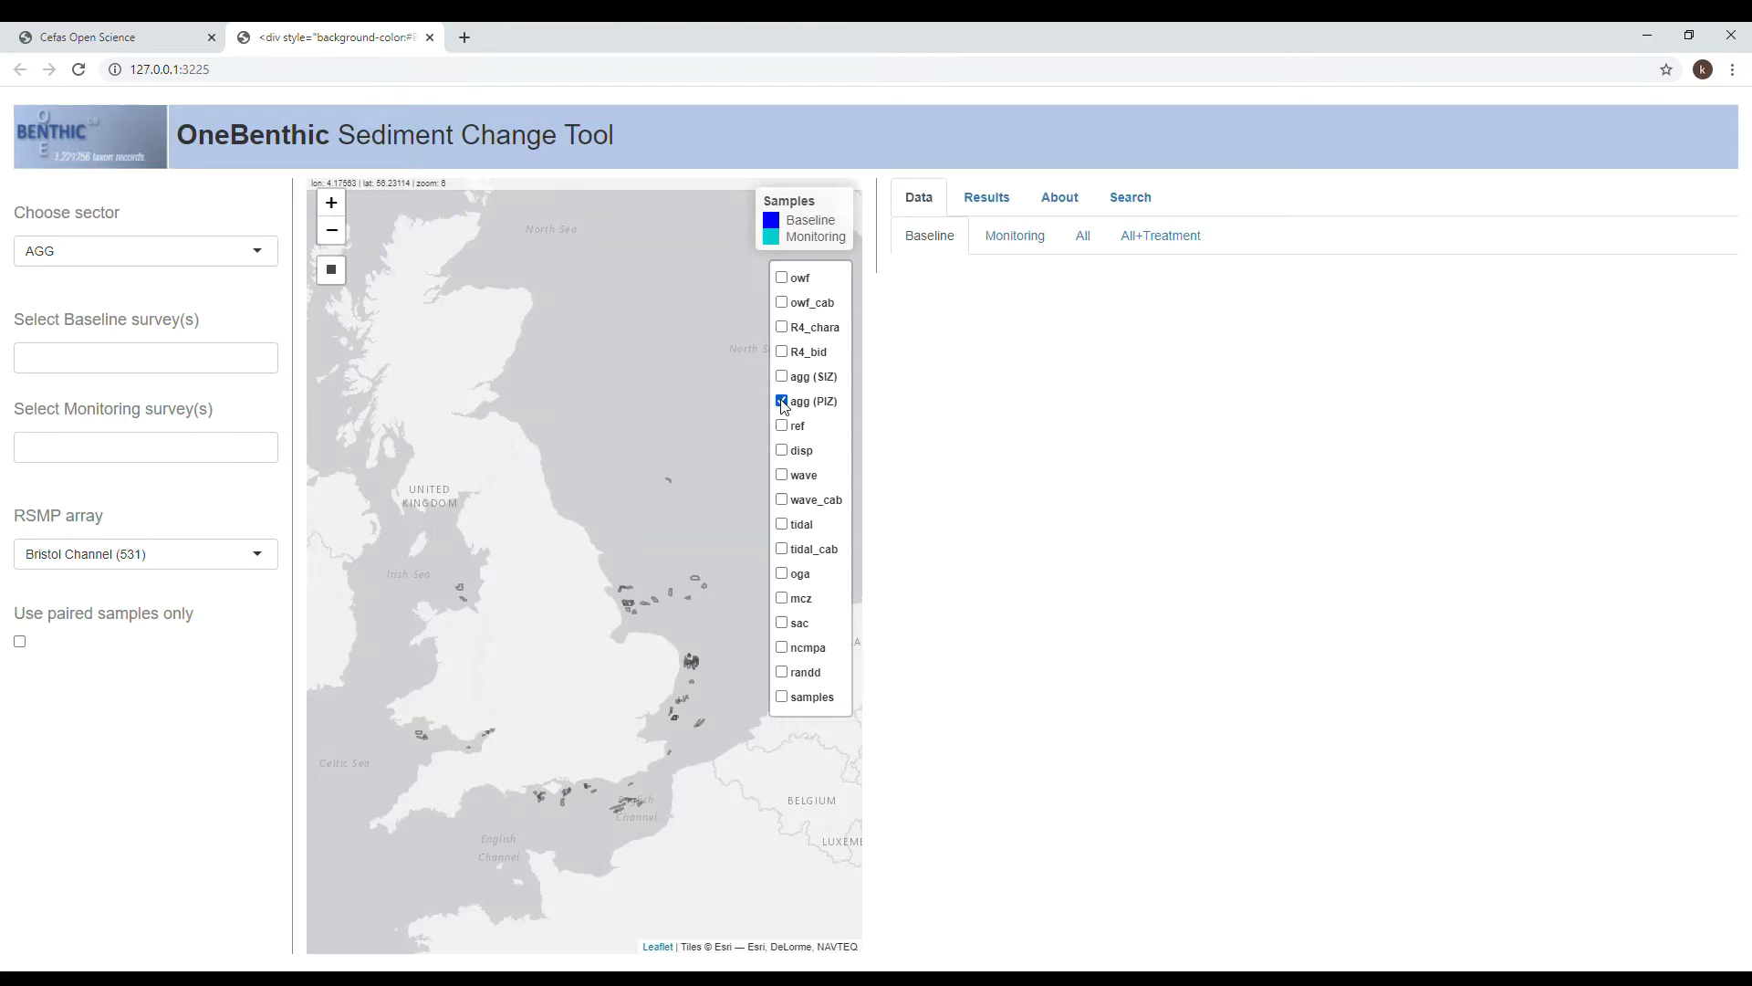
left_click_drag(682, 579, 669, 481)
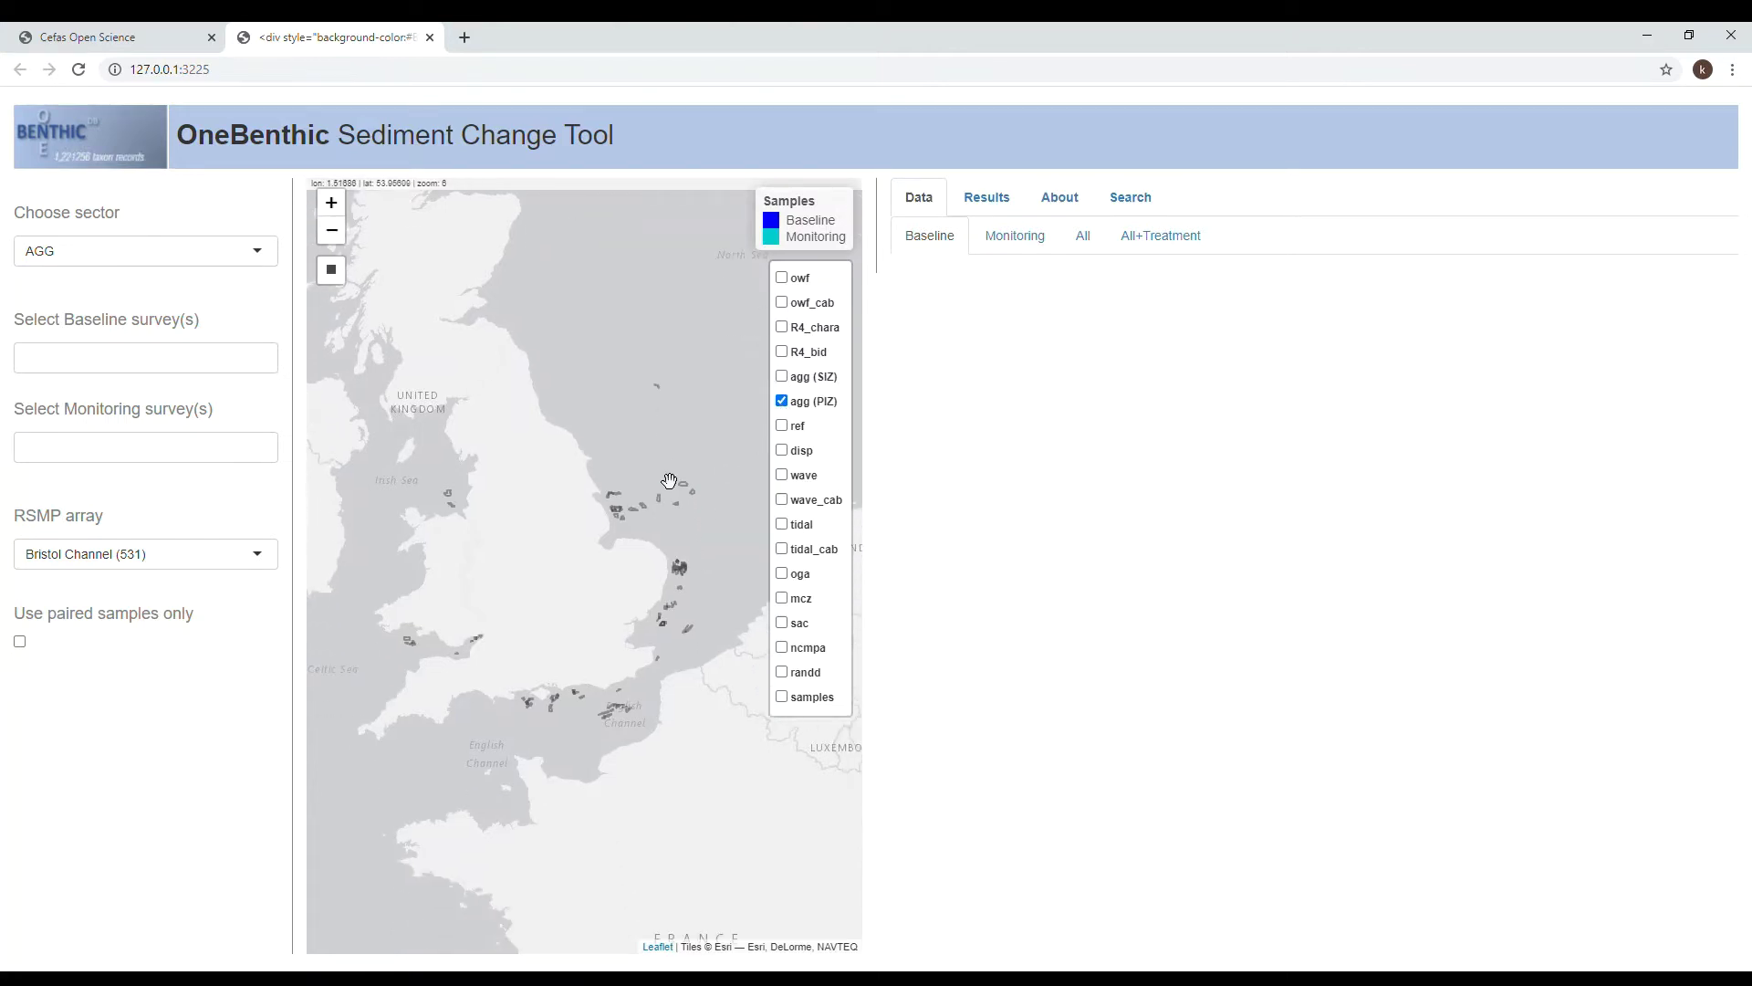
scroll(669, 481, "up", 1)
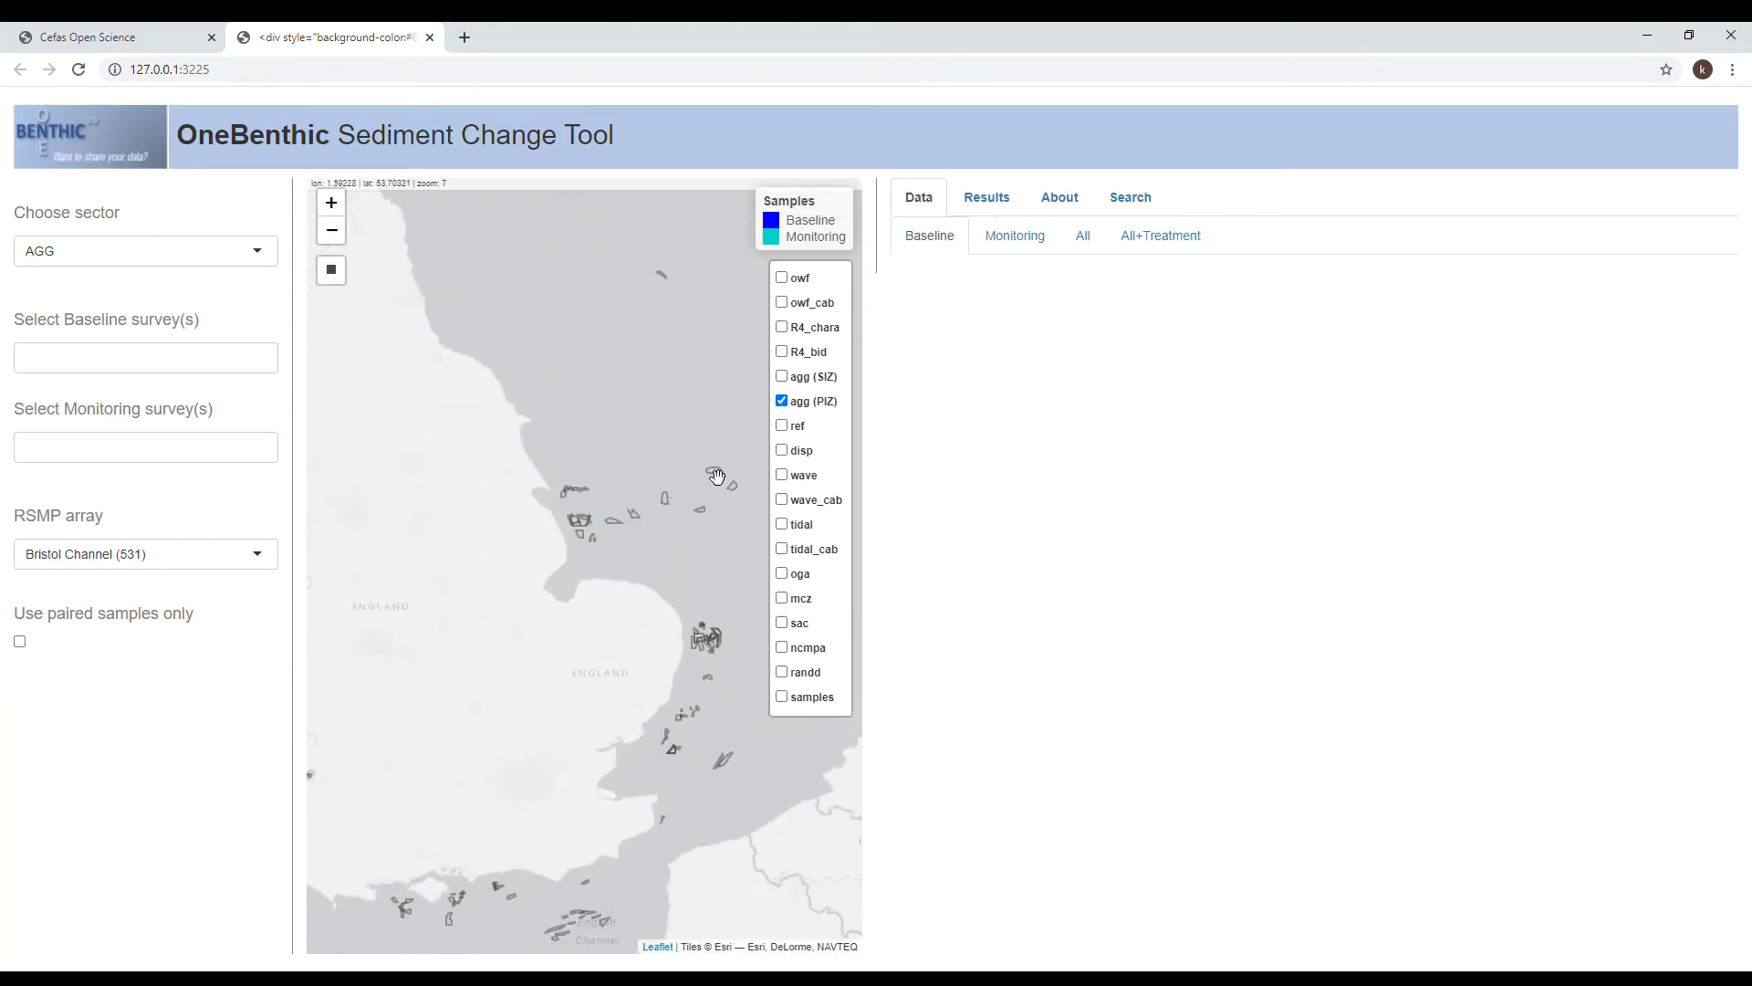
left_click(782, 402)
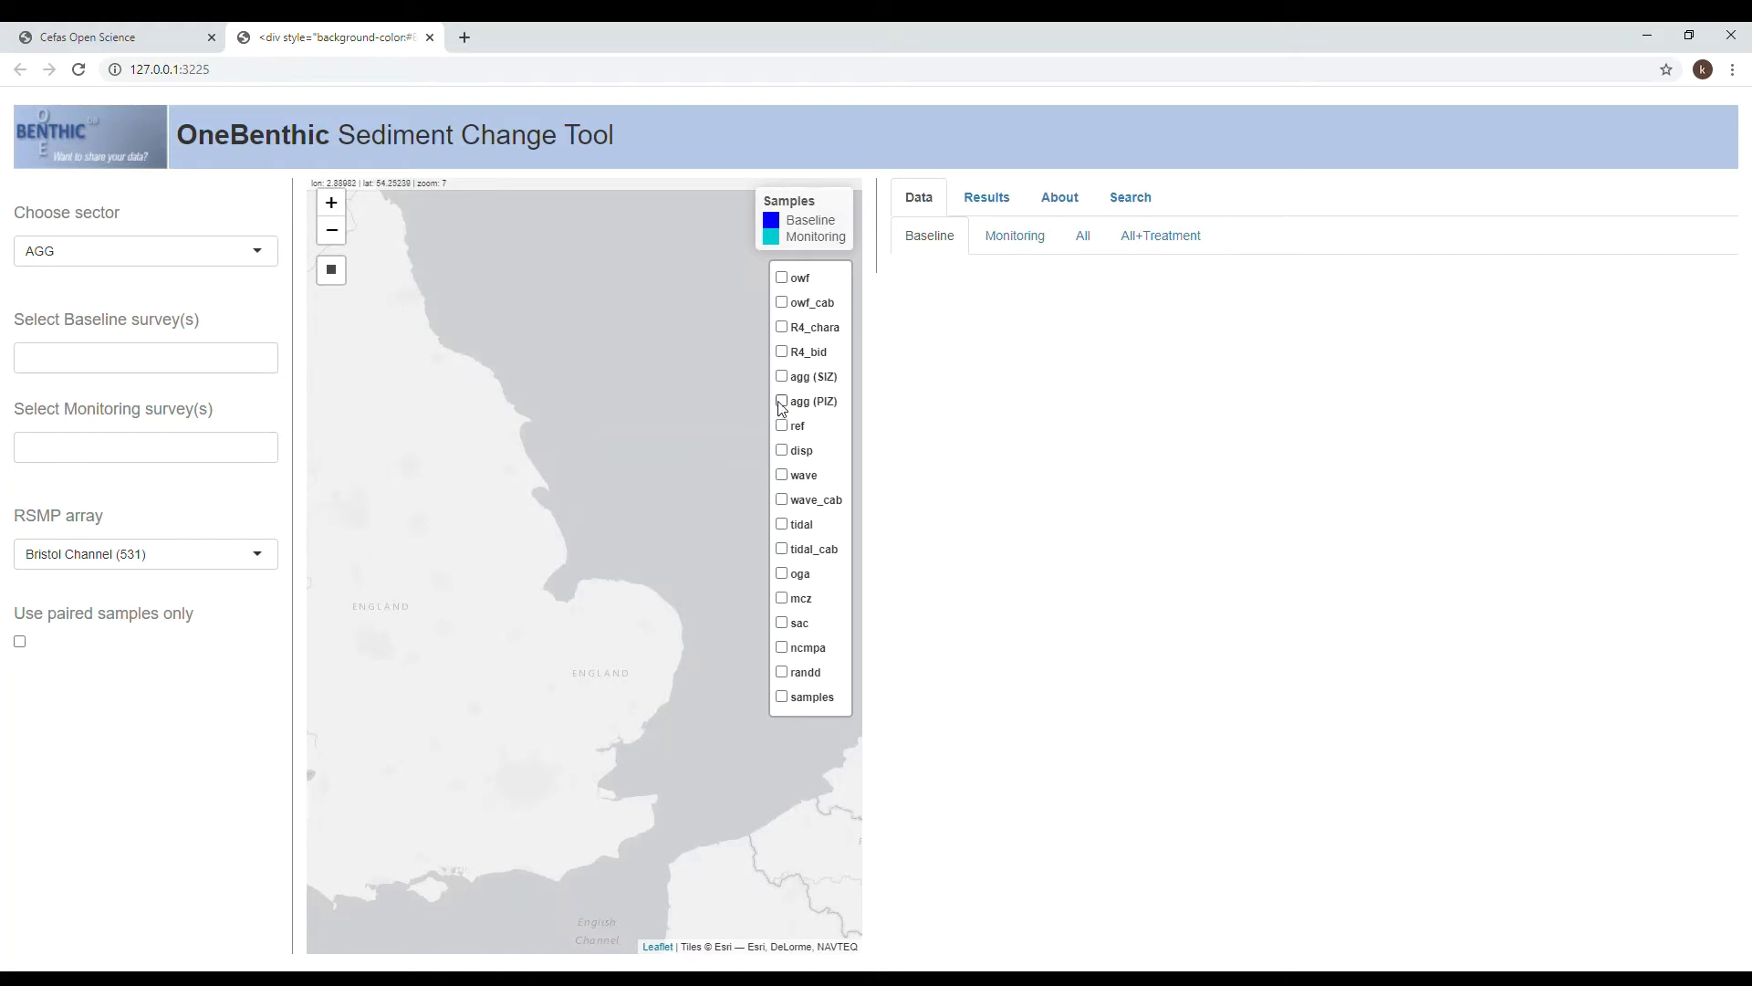
Show the owf layer, view the details of the Triton Knoll wind farm, and close its information.
left_click(785, 279)
left_click(615, 514)
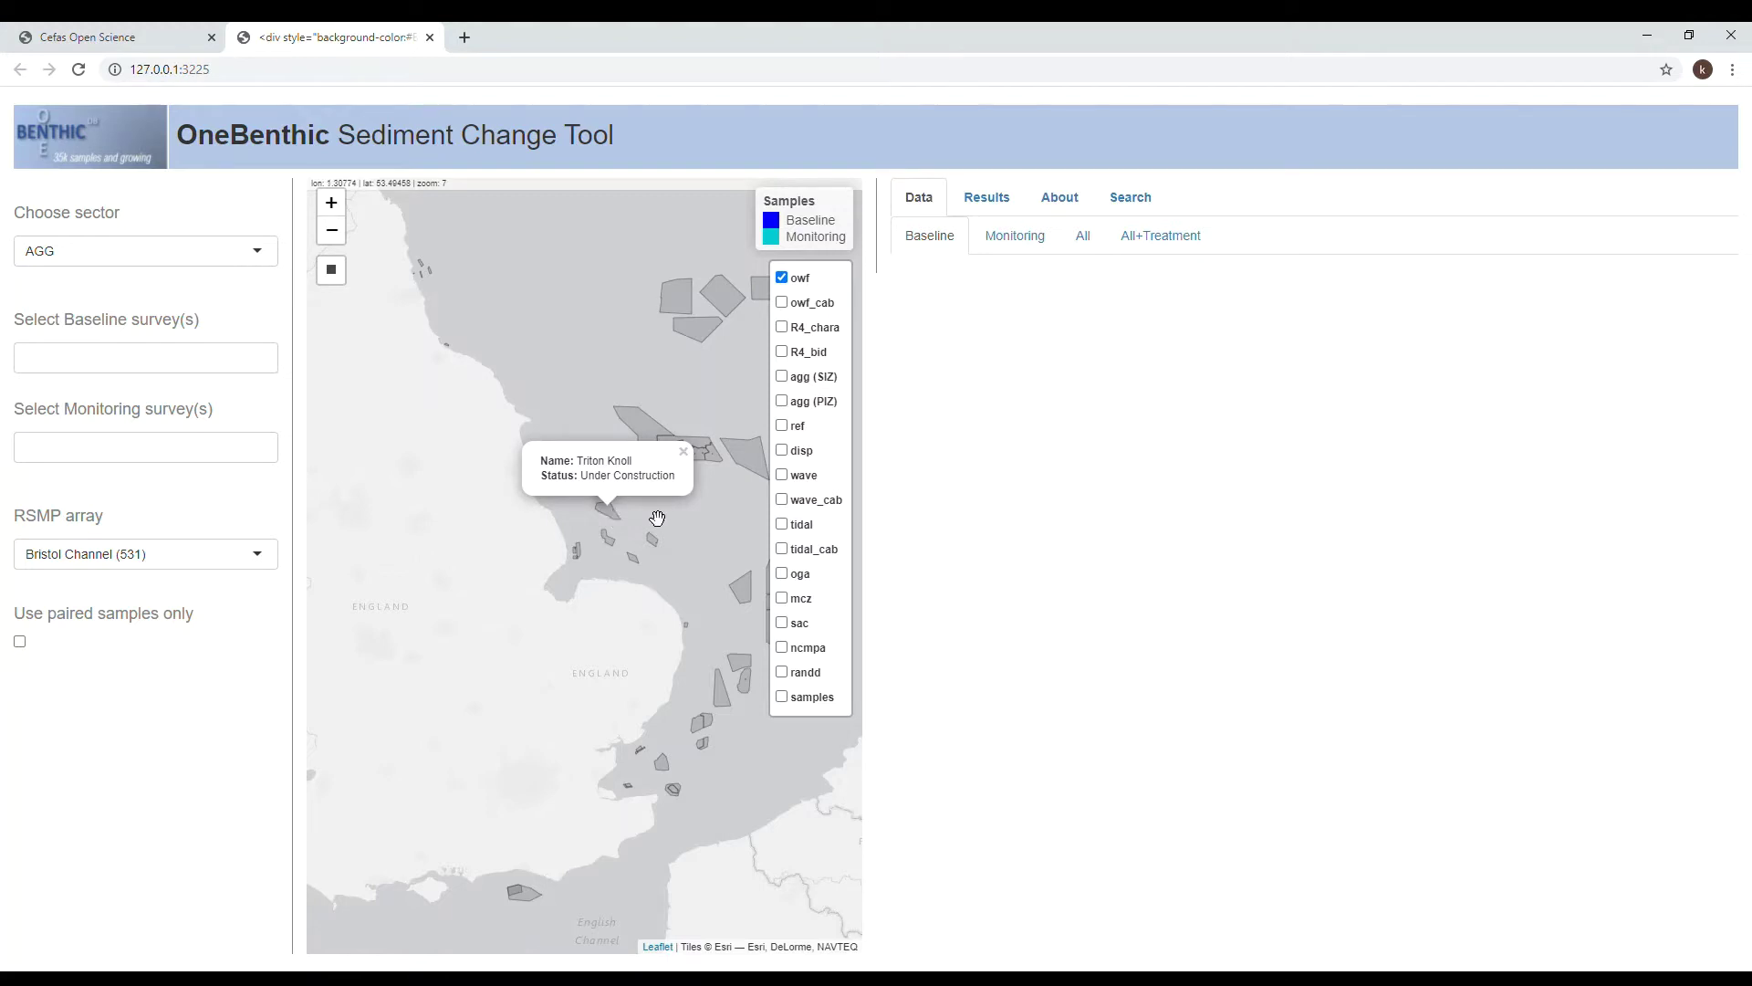
left_click(659, 520)
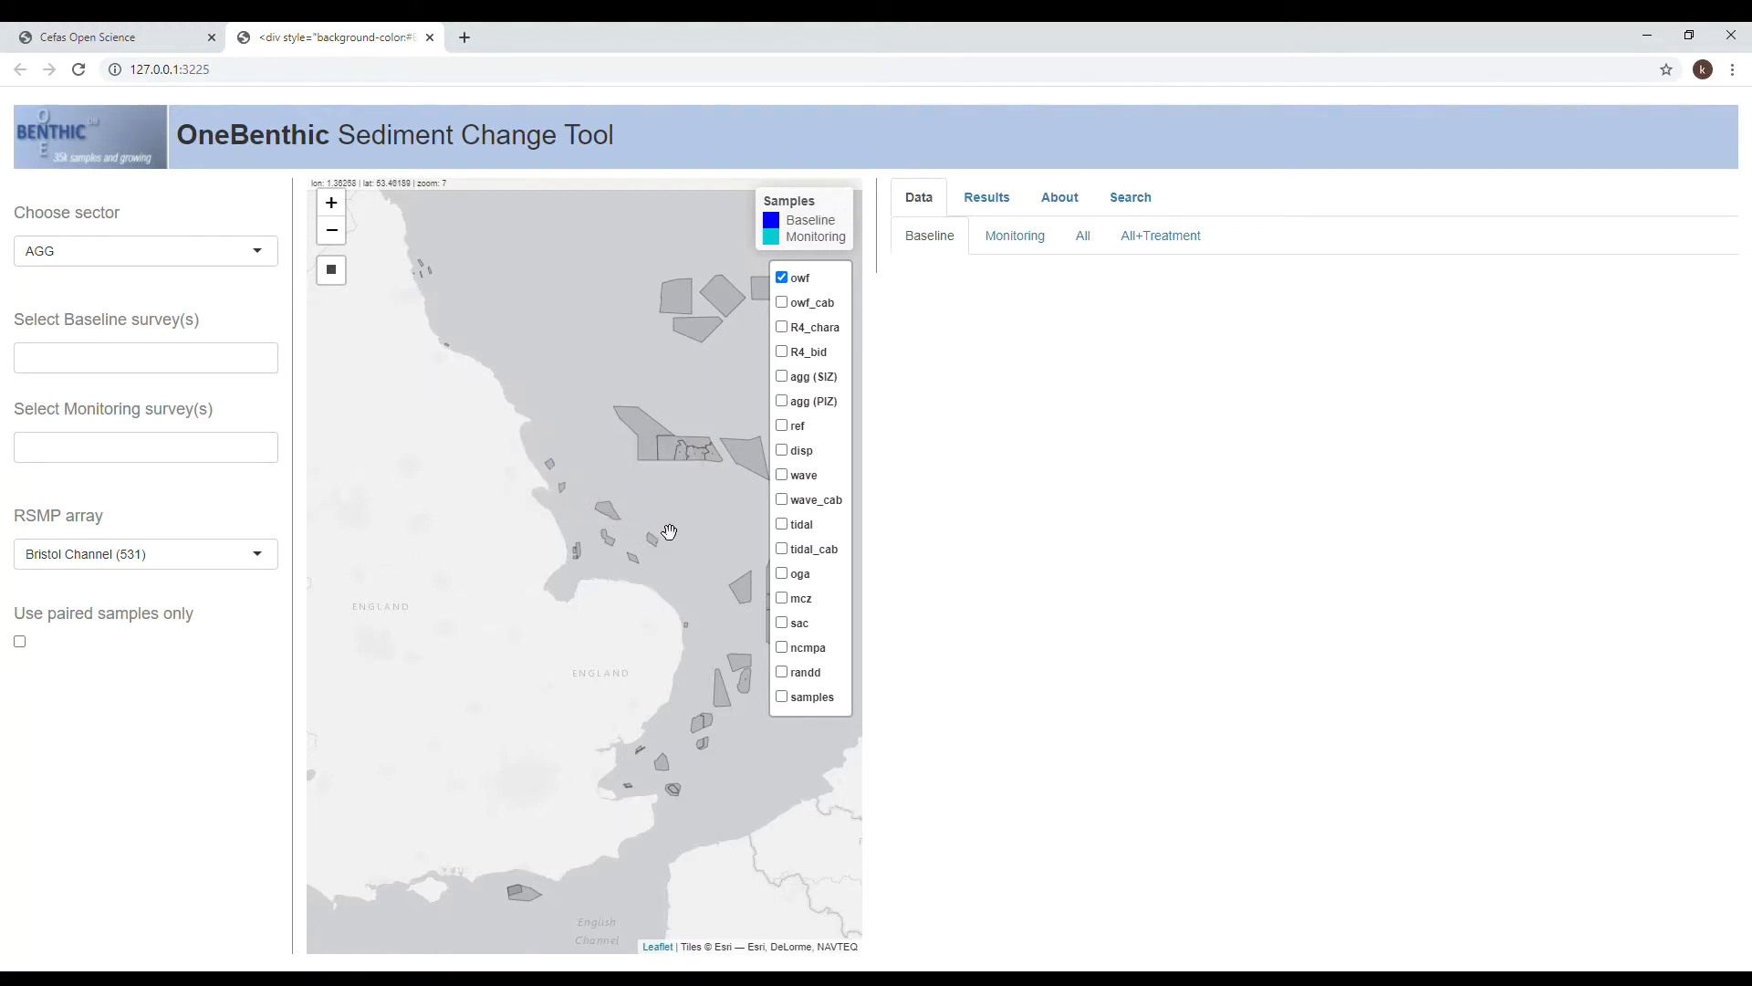
Show the samples layer and list the samples inside a small rectangle drawn around the Triton Knoll wind farm.
left_click(782, 698)
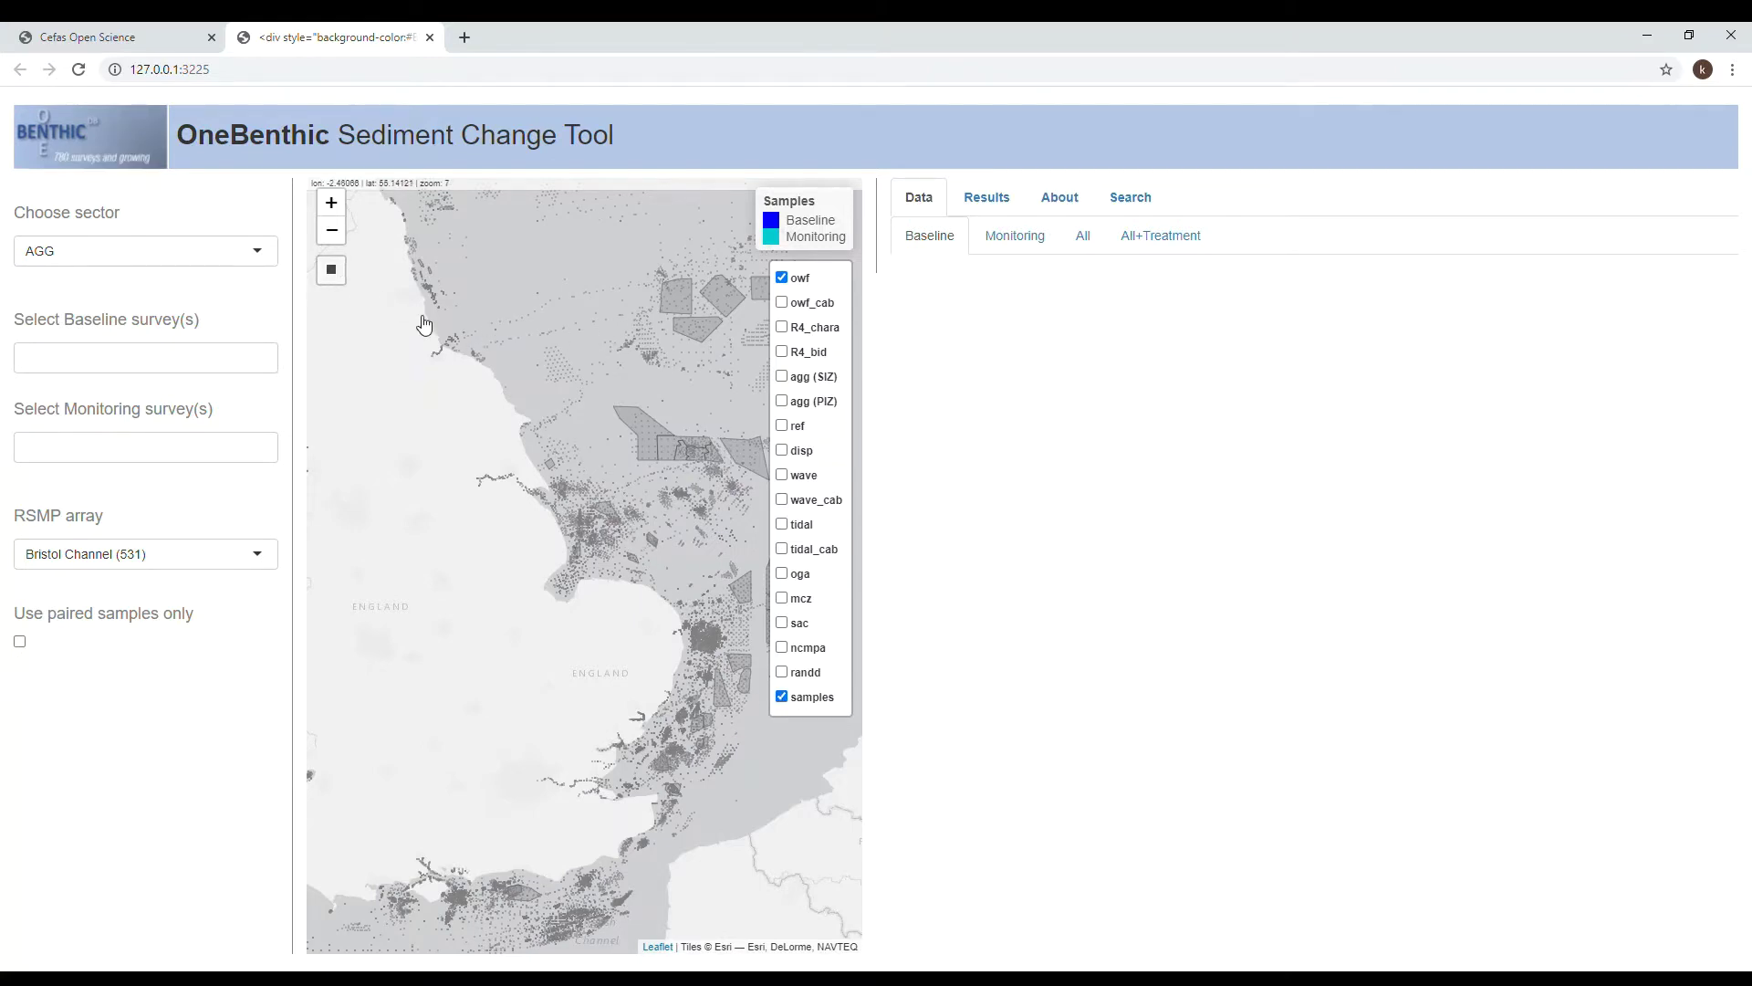
left_click(332, 270)
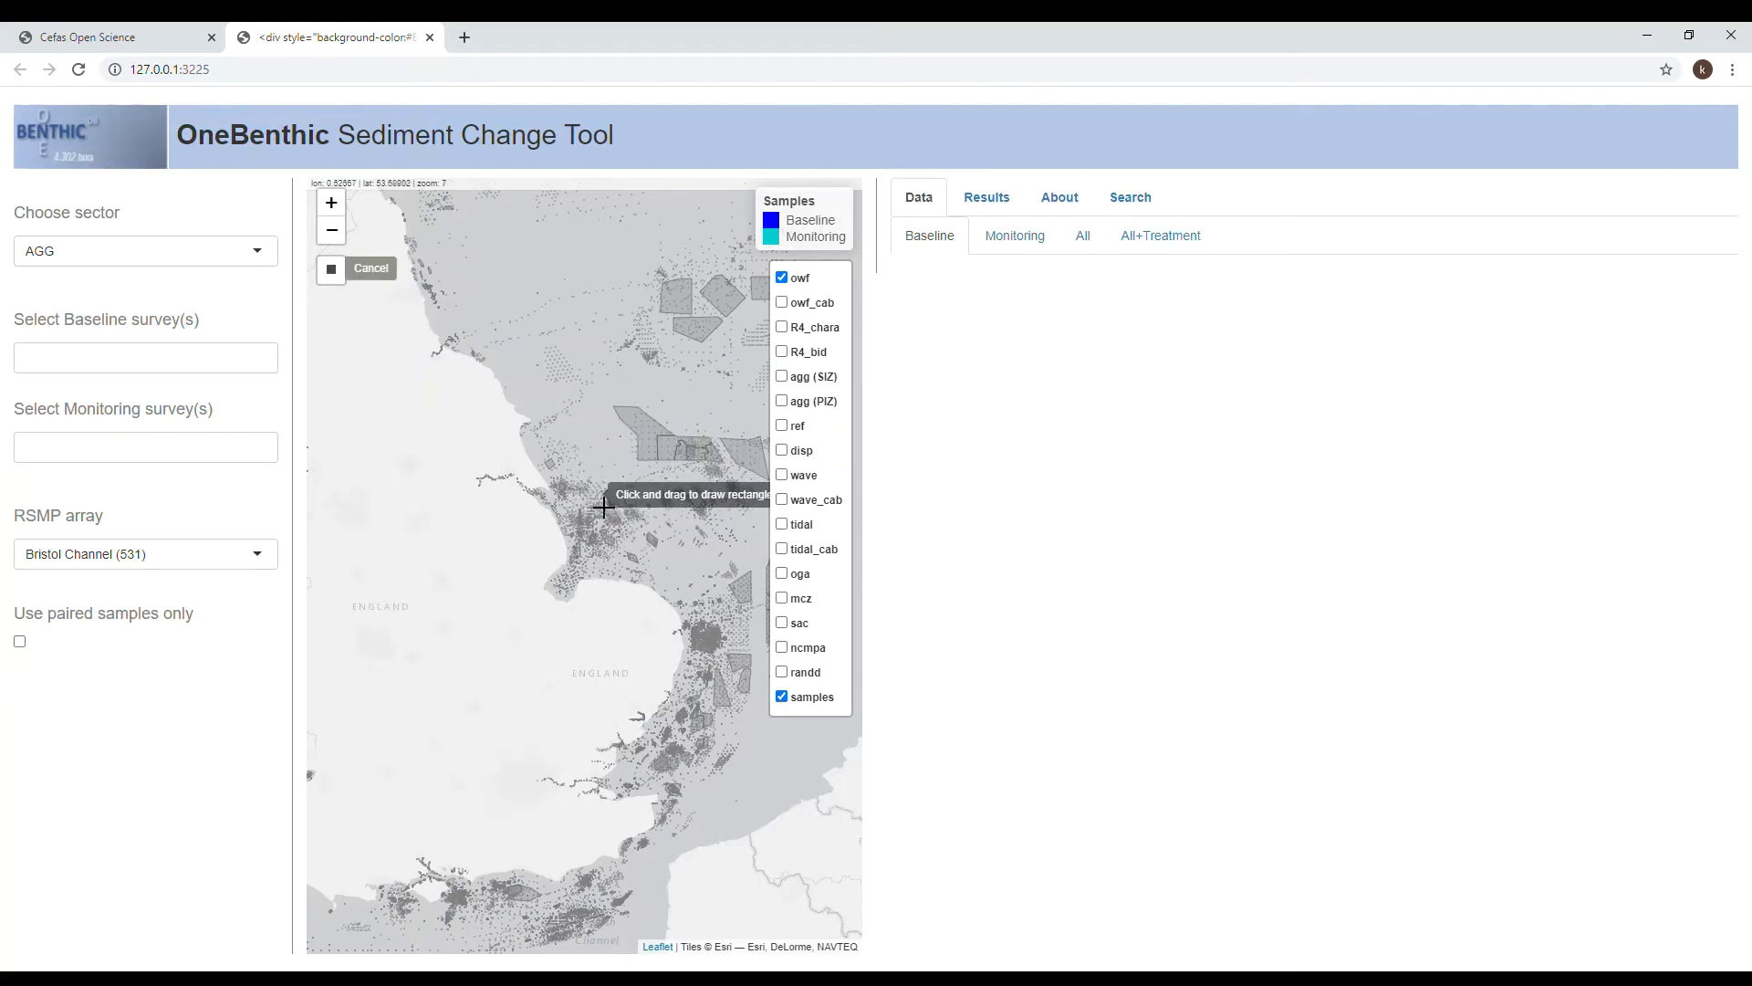
left_click_drag(589, 492, 624, 525)
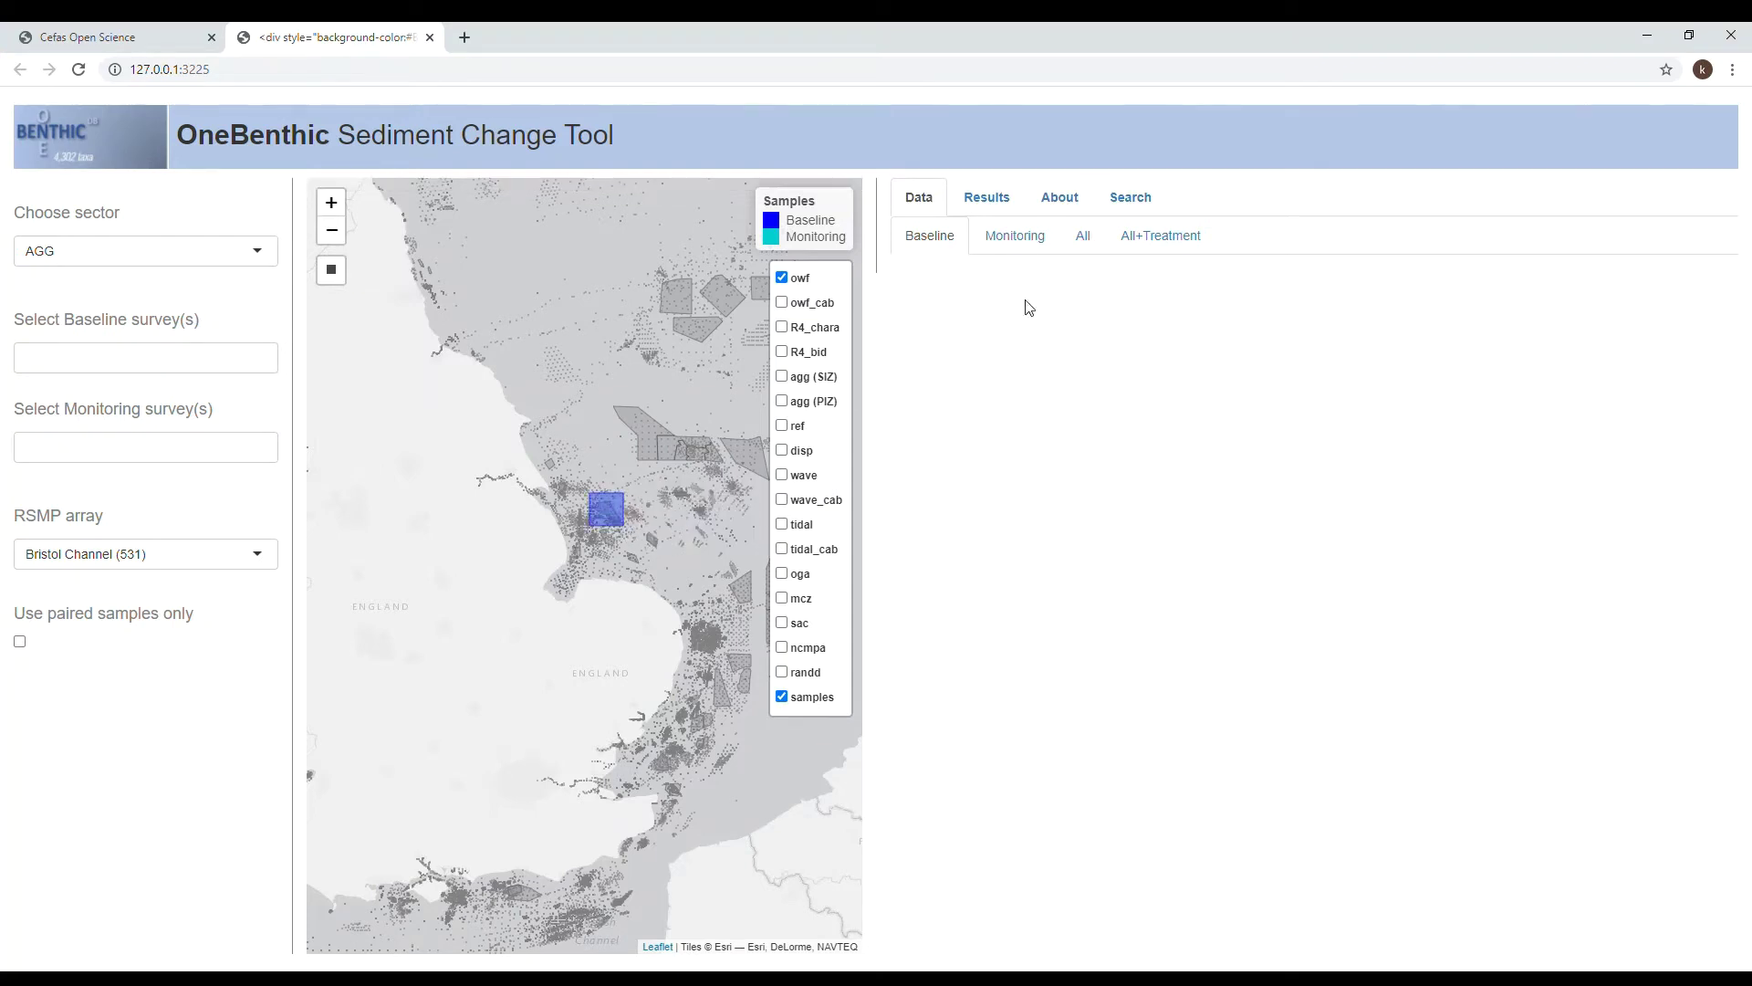
left_click(1124, 211)
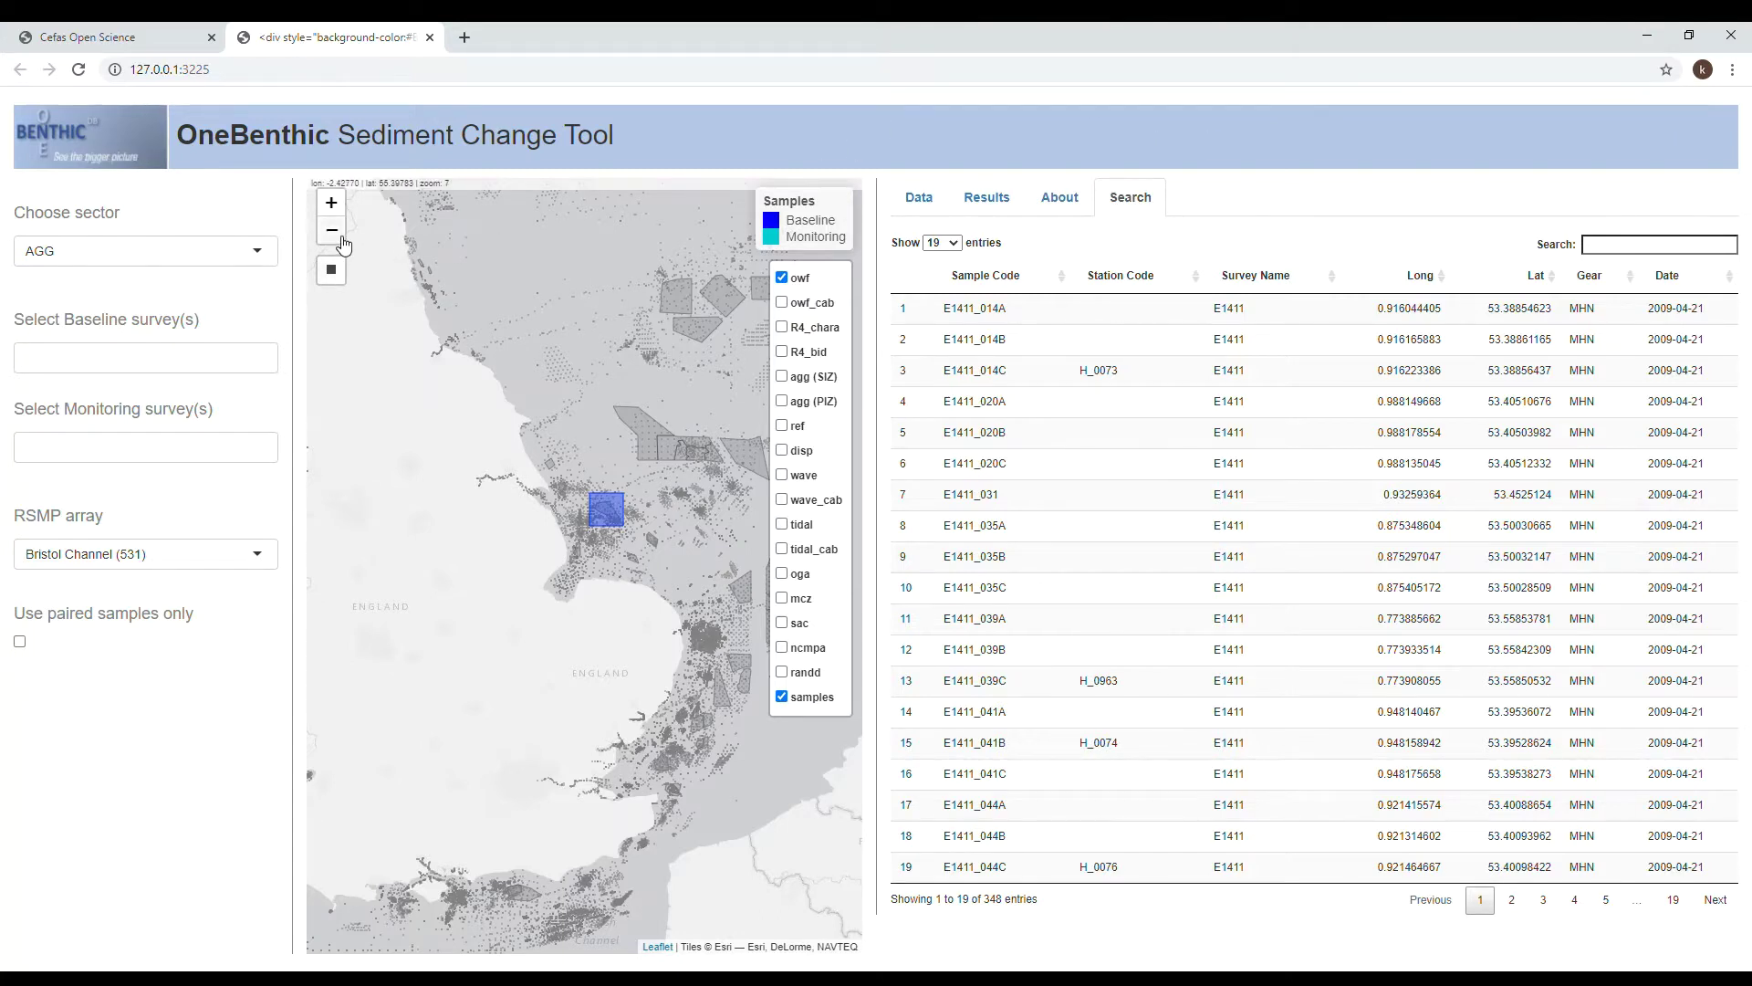
Hide the owf and samples layers and replace the search rectangle with a tiny one over inland Scotland.
left_click(781, 278)
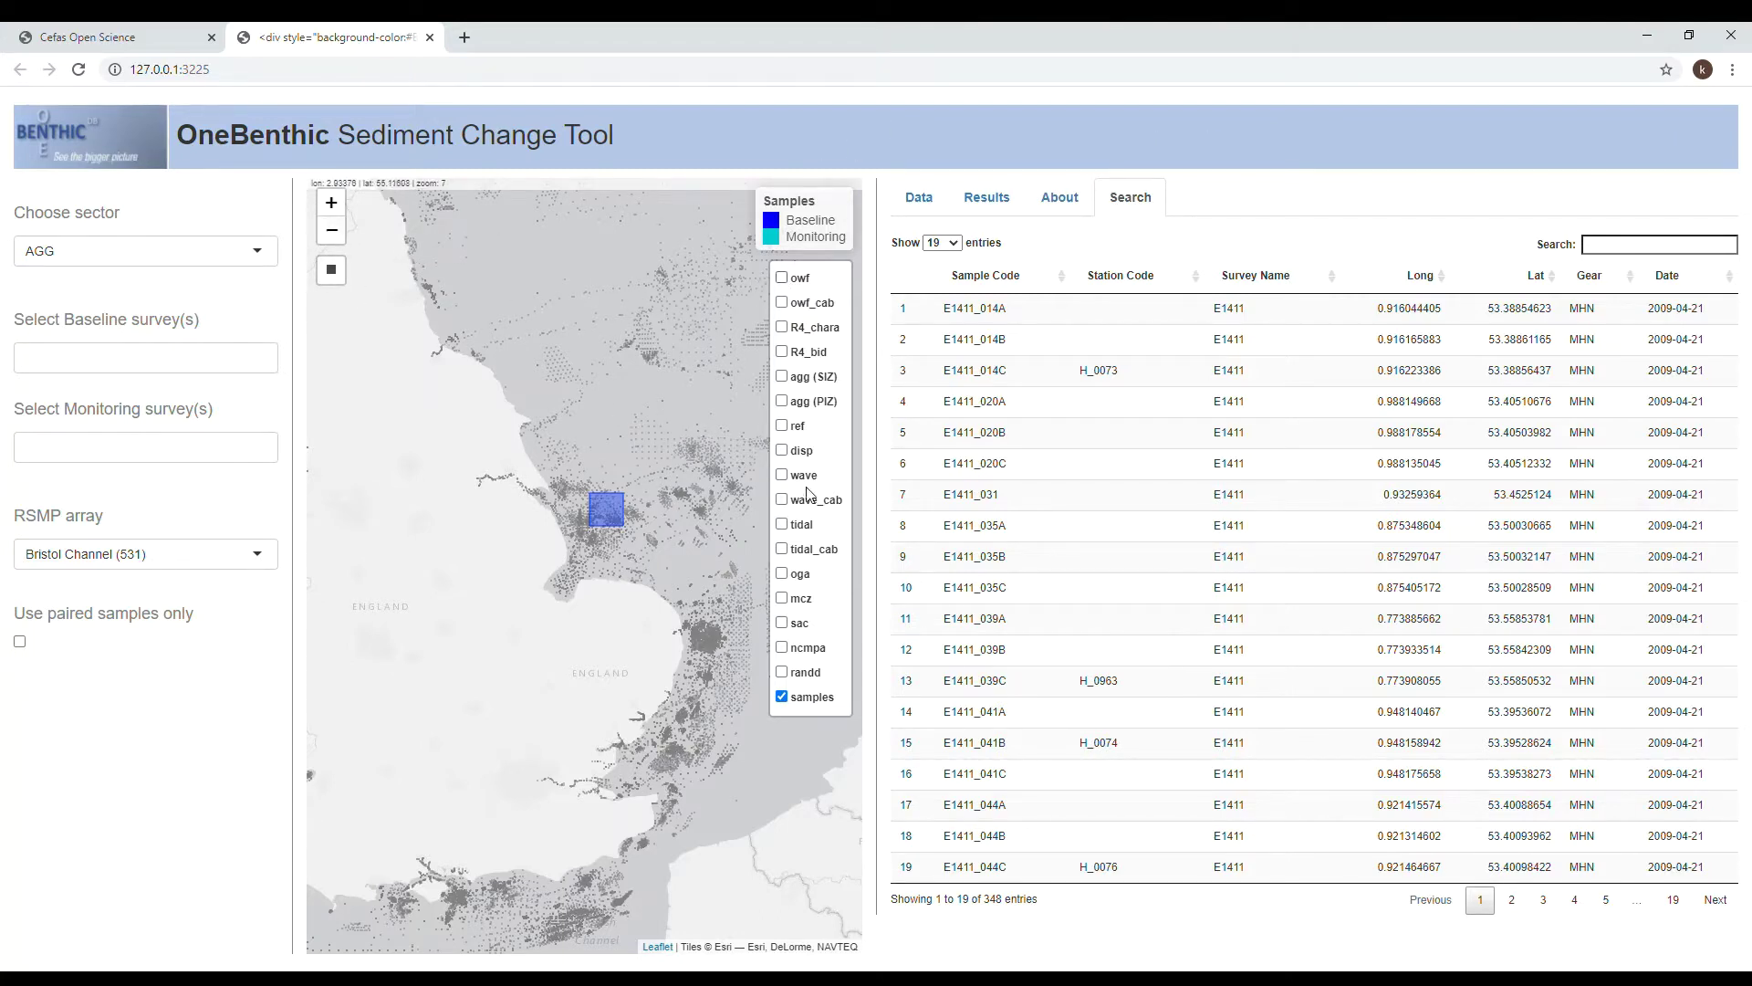
left_click(781, 696)
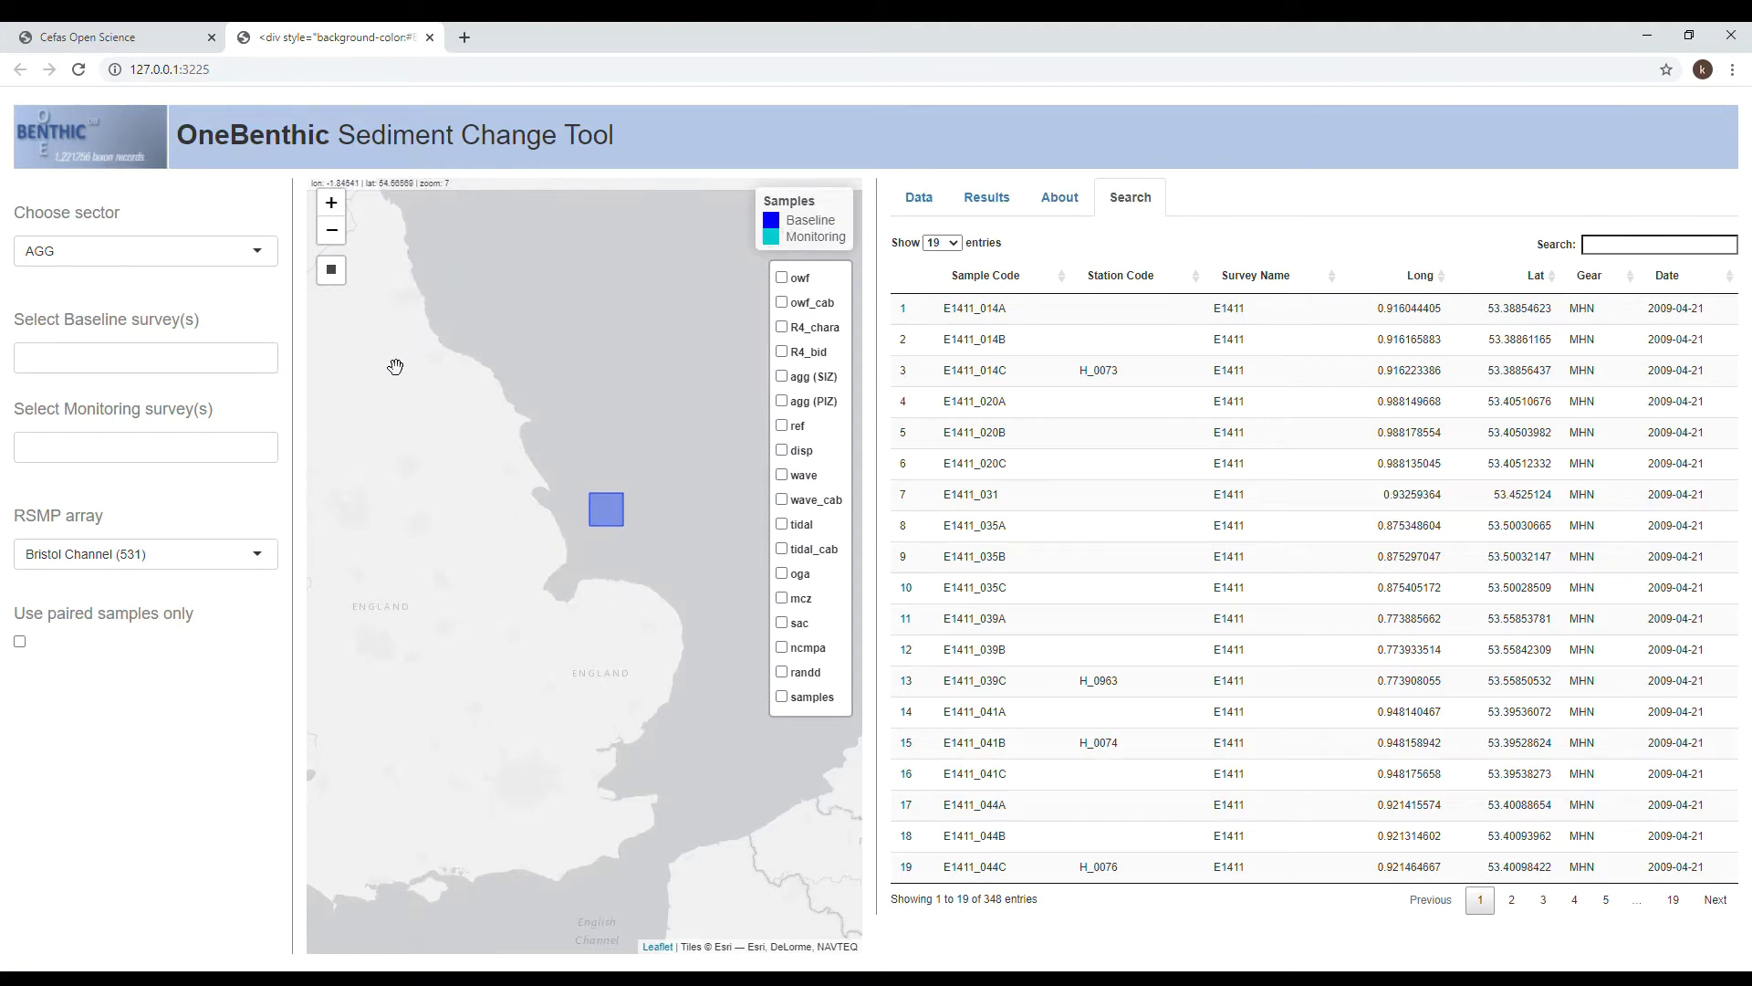
left_click(340, 235)
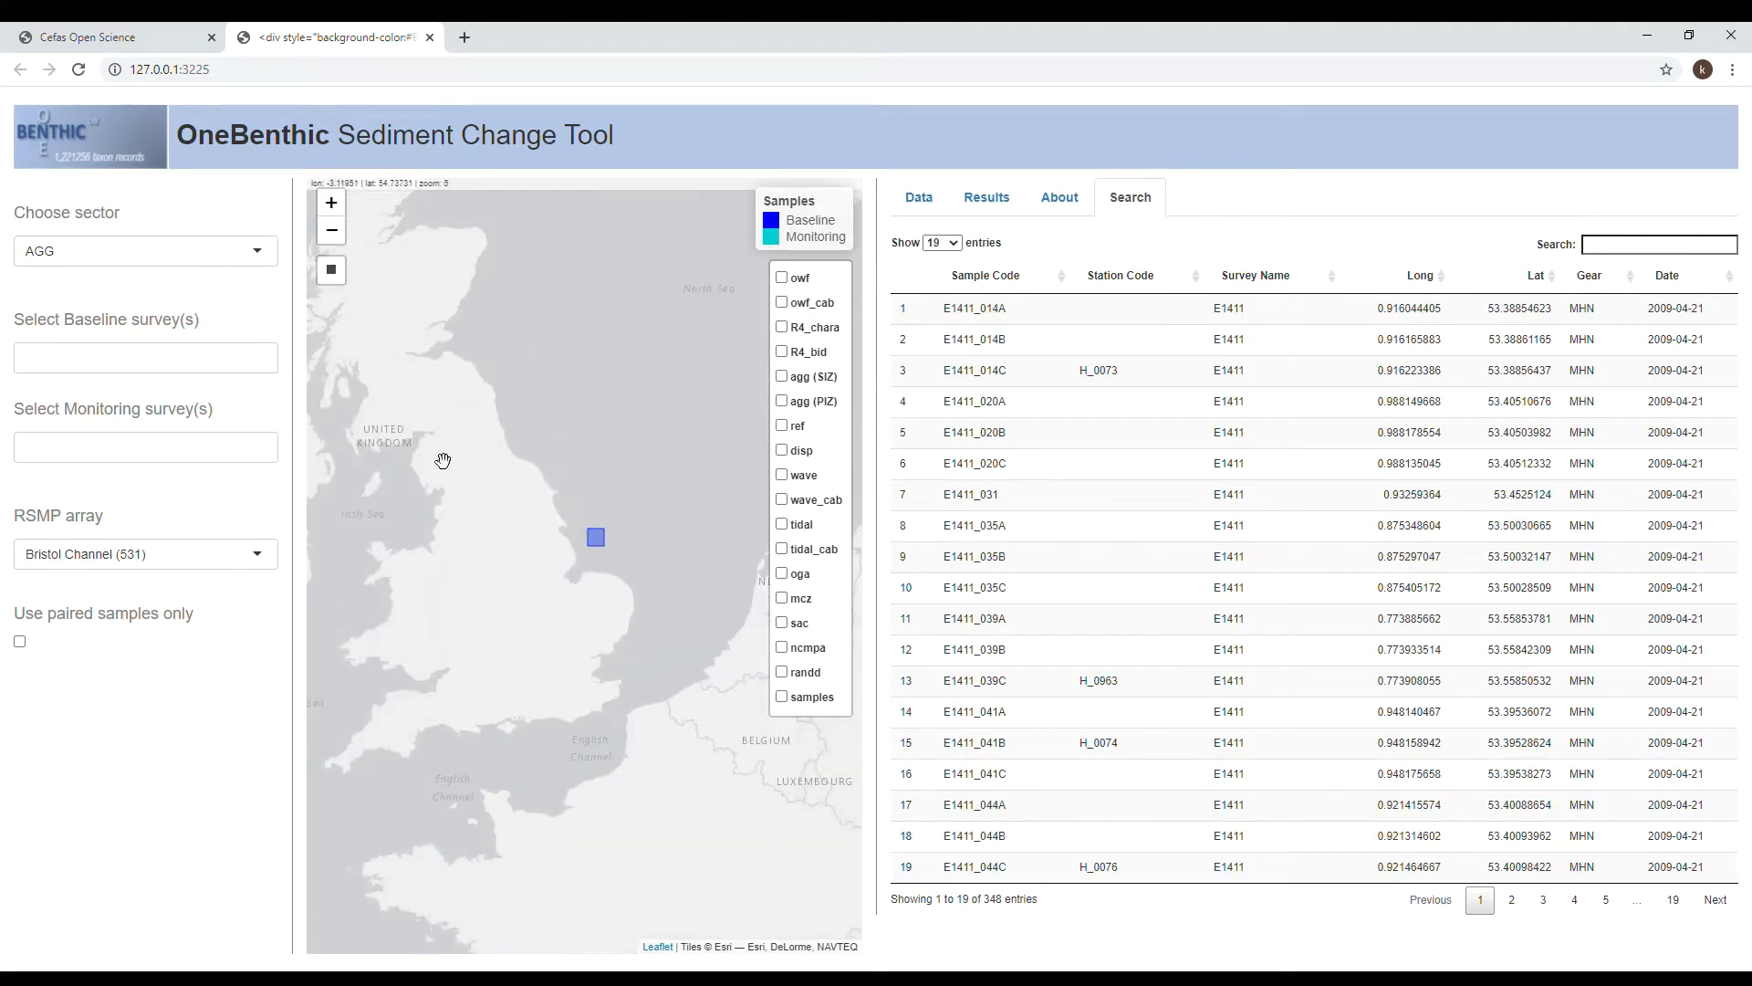
left_click_drag(442, 458, 536, 469)
left_click(344, 269)
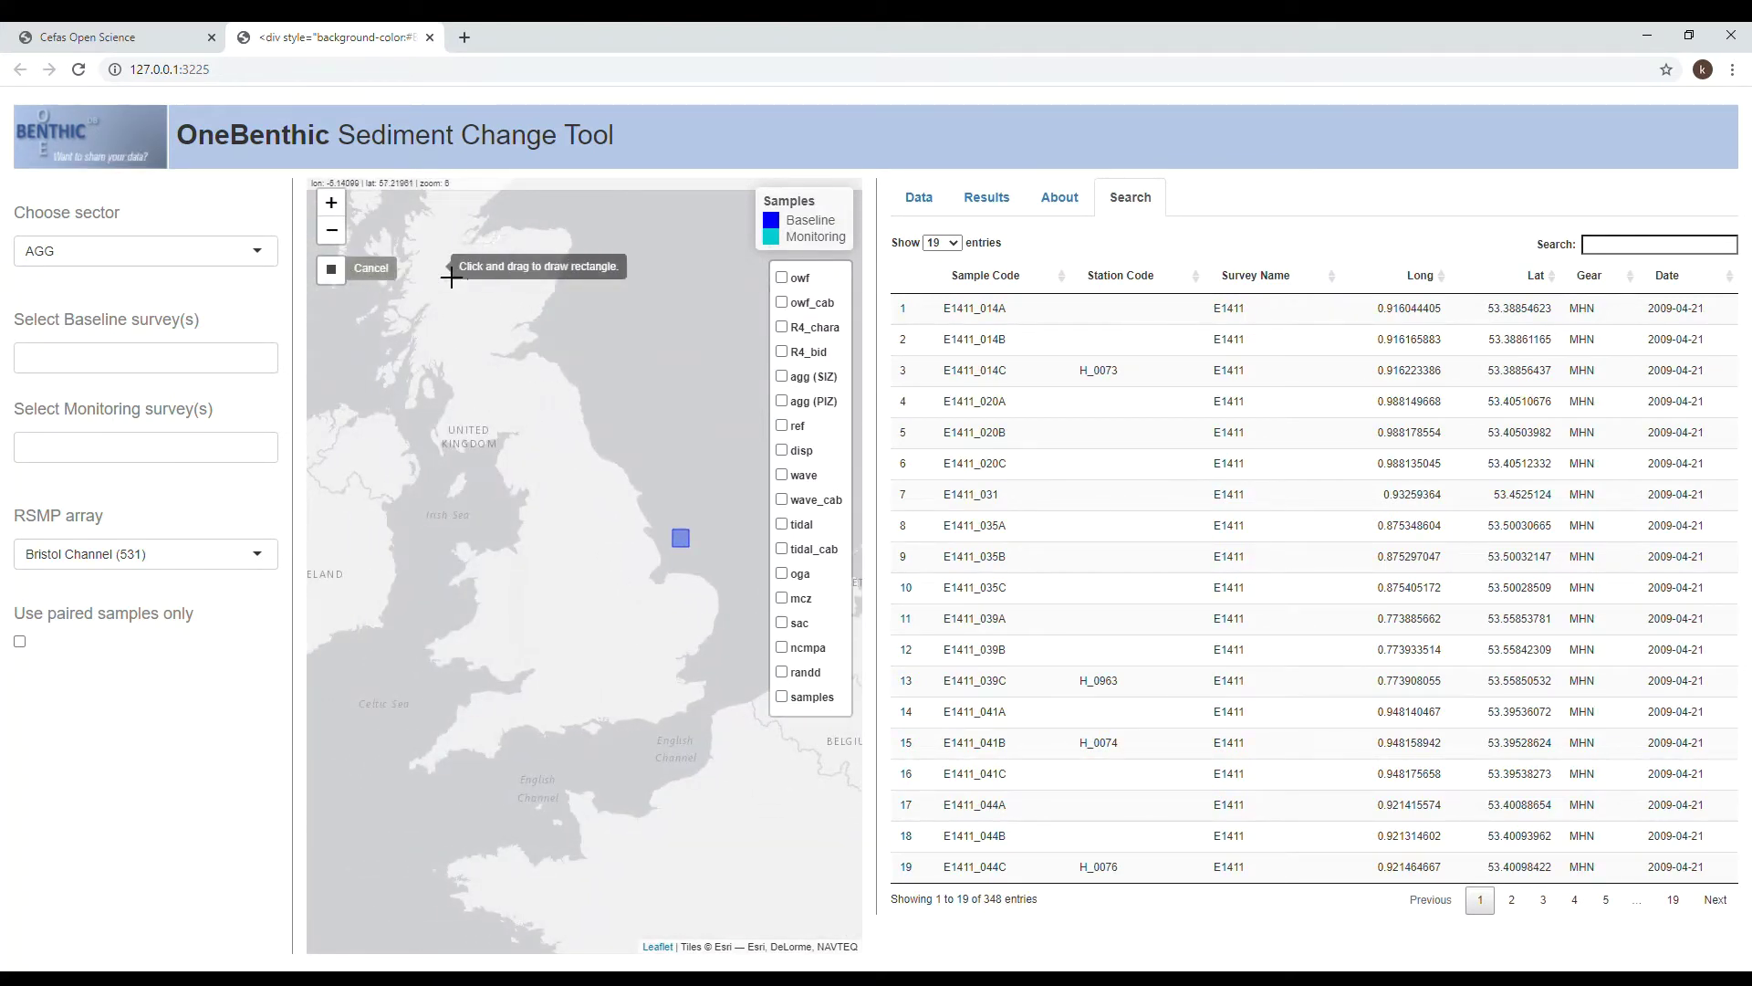
left_click_drag(443, 265, 450, 276)
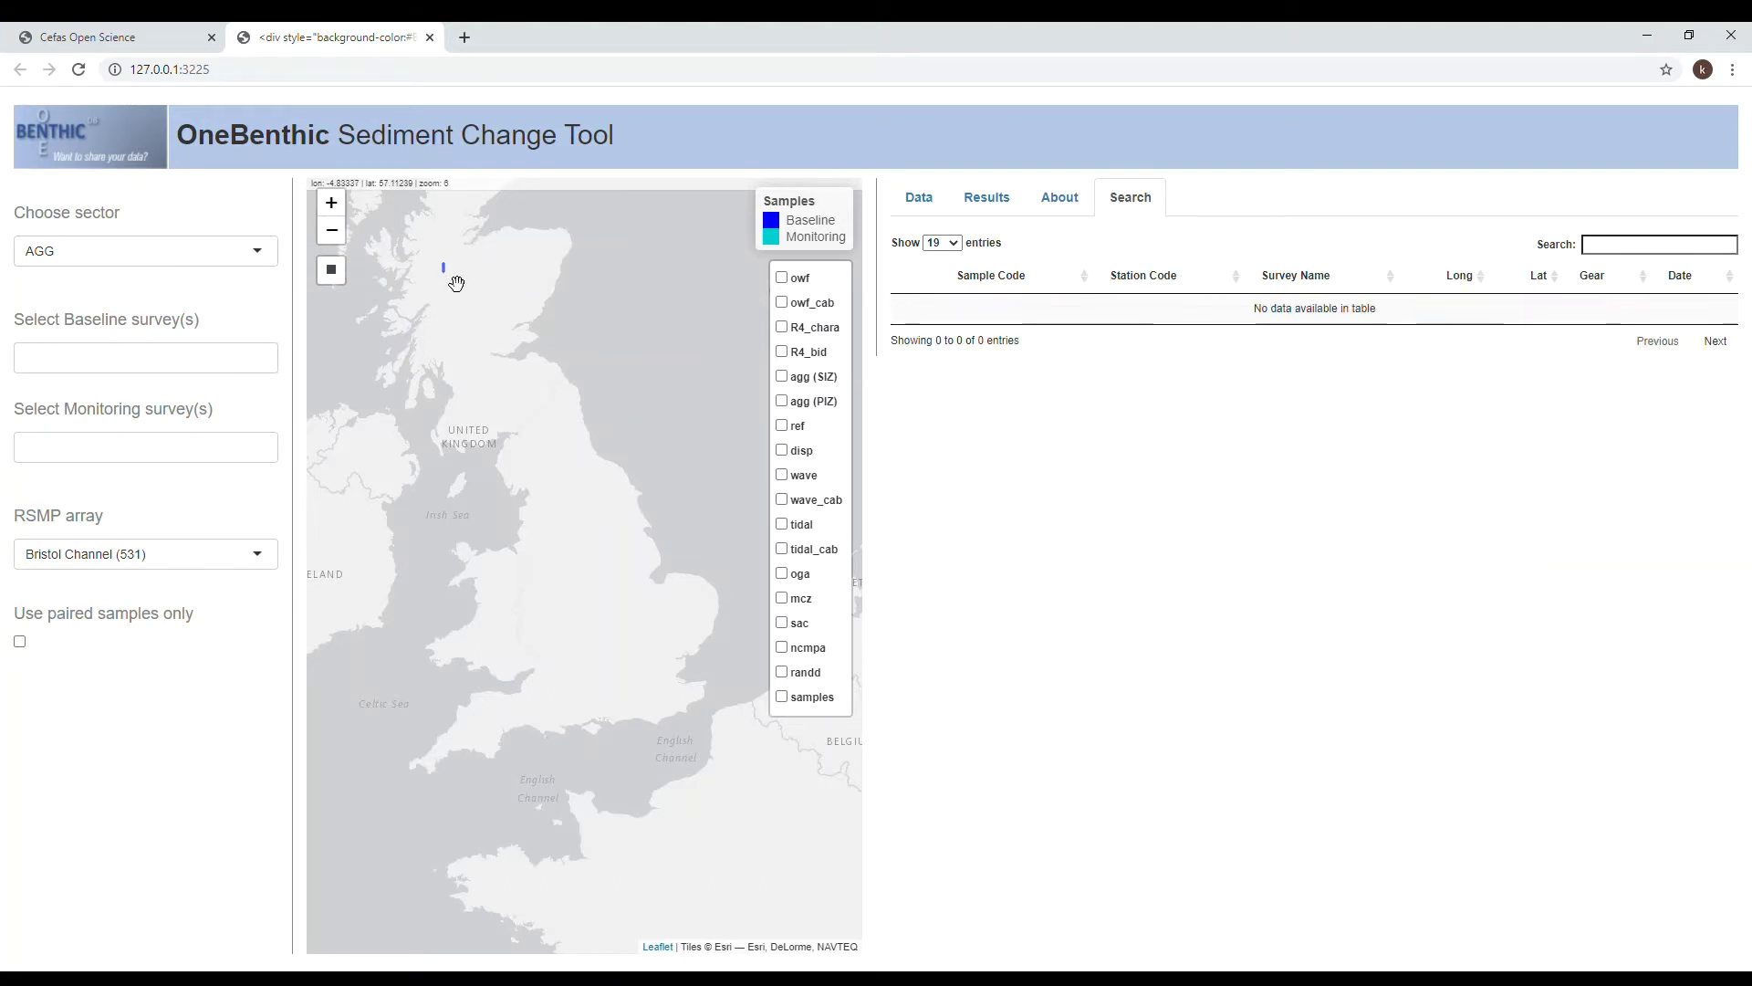
Find surveys matching "angli" and select Anglian Regional Seabed Monitoring Programme Baseline Benthic Survey 2014/2015 as the baseline survey.
left_click_drag(492, 372, 536, 462)
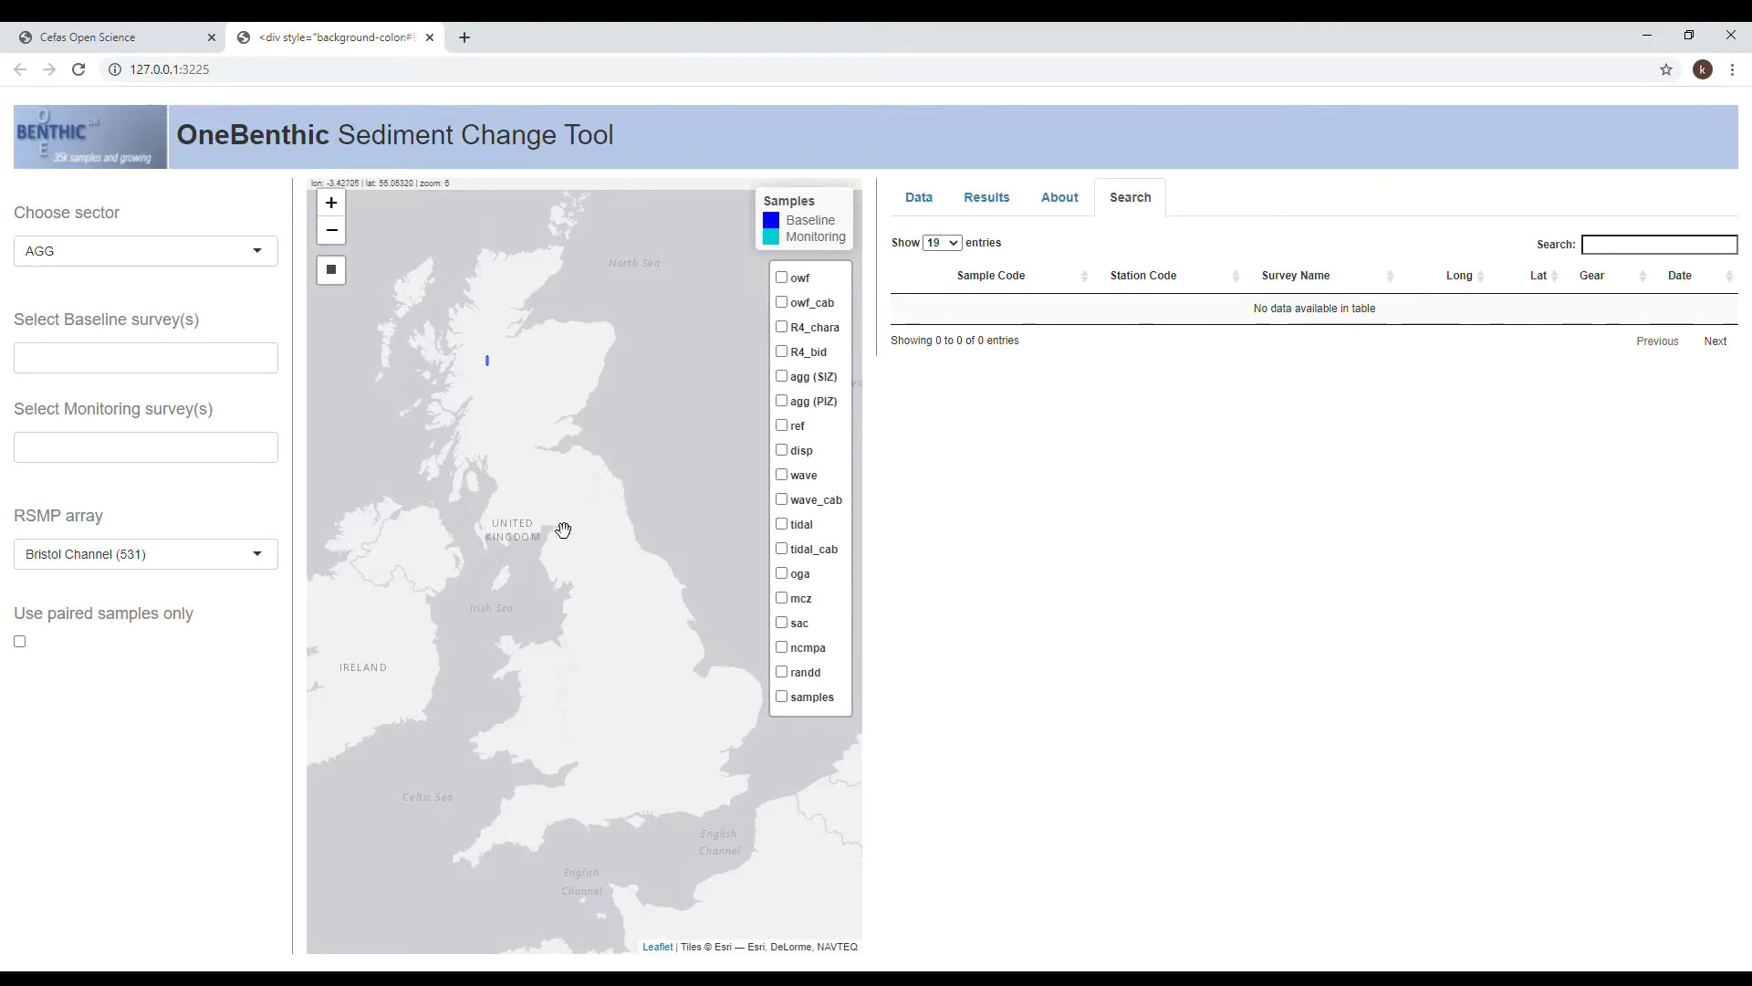
left_click_drag(559, 524, 539, 518)
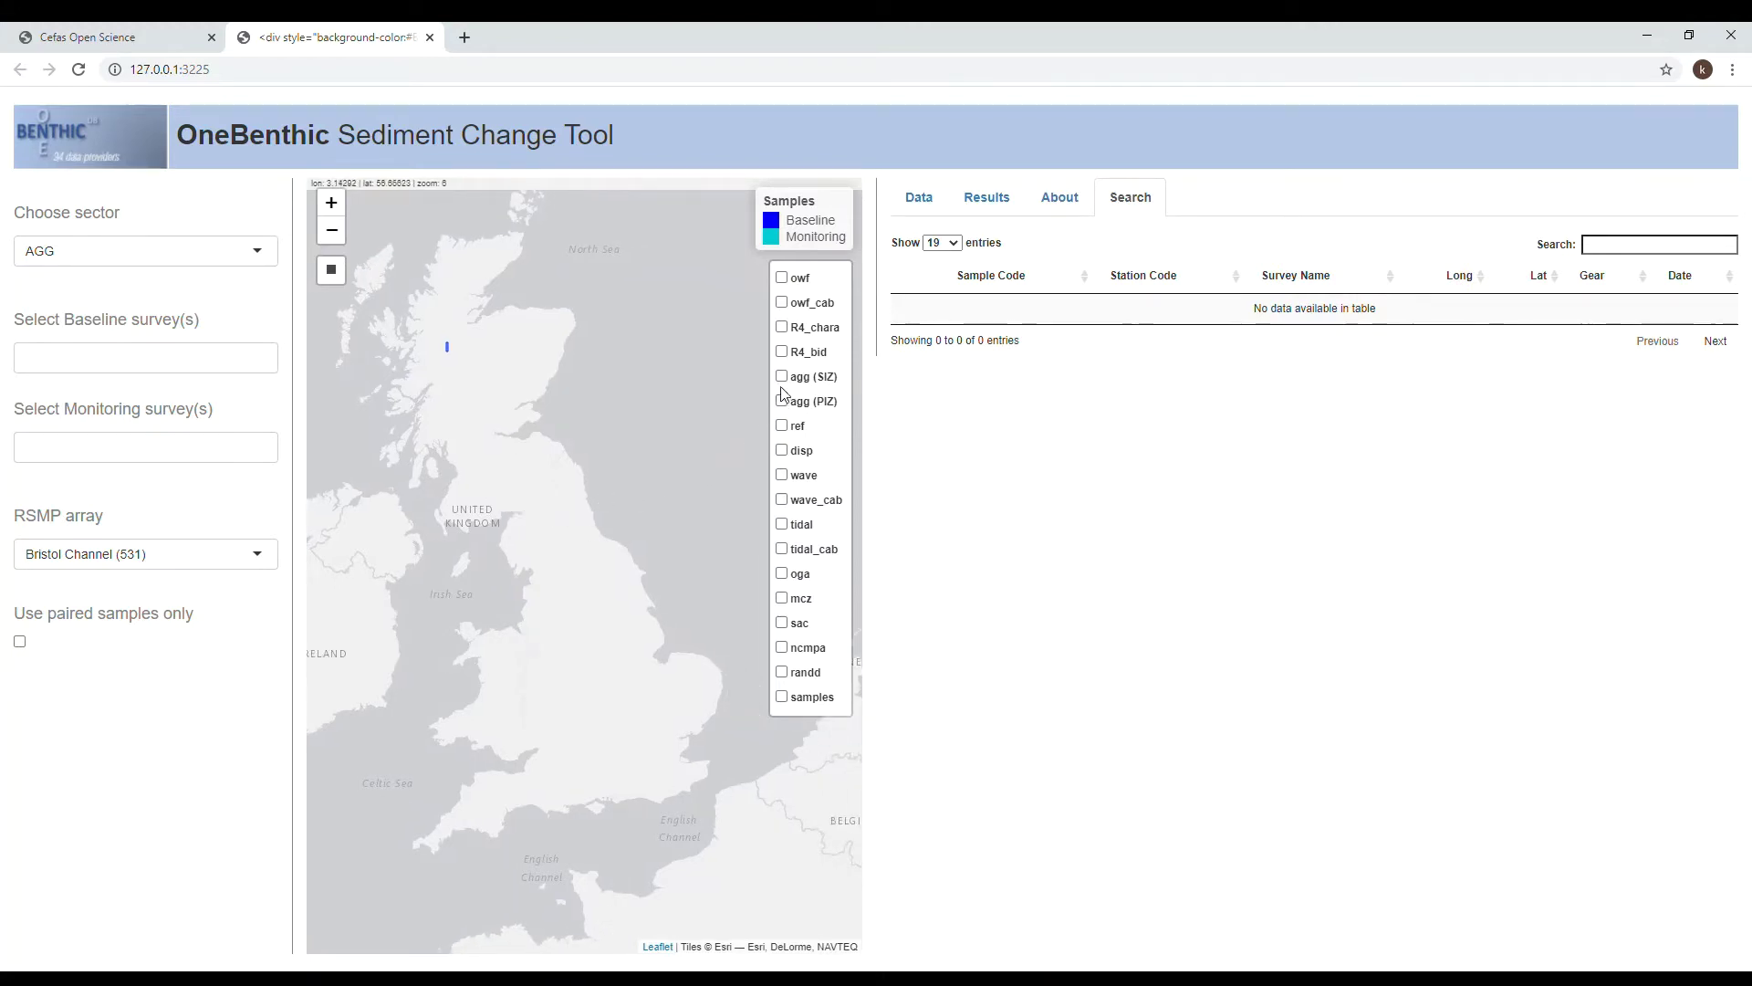
left_click(82, 375)
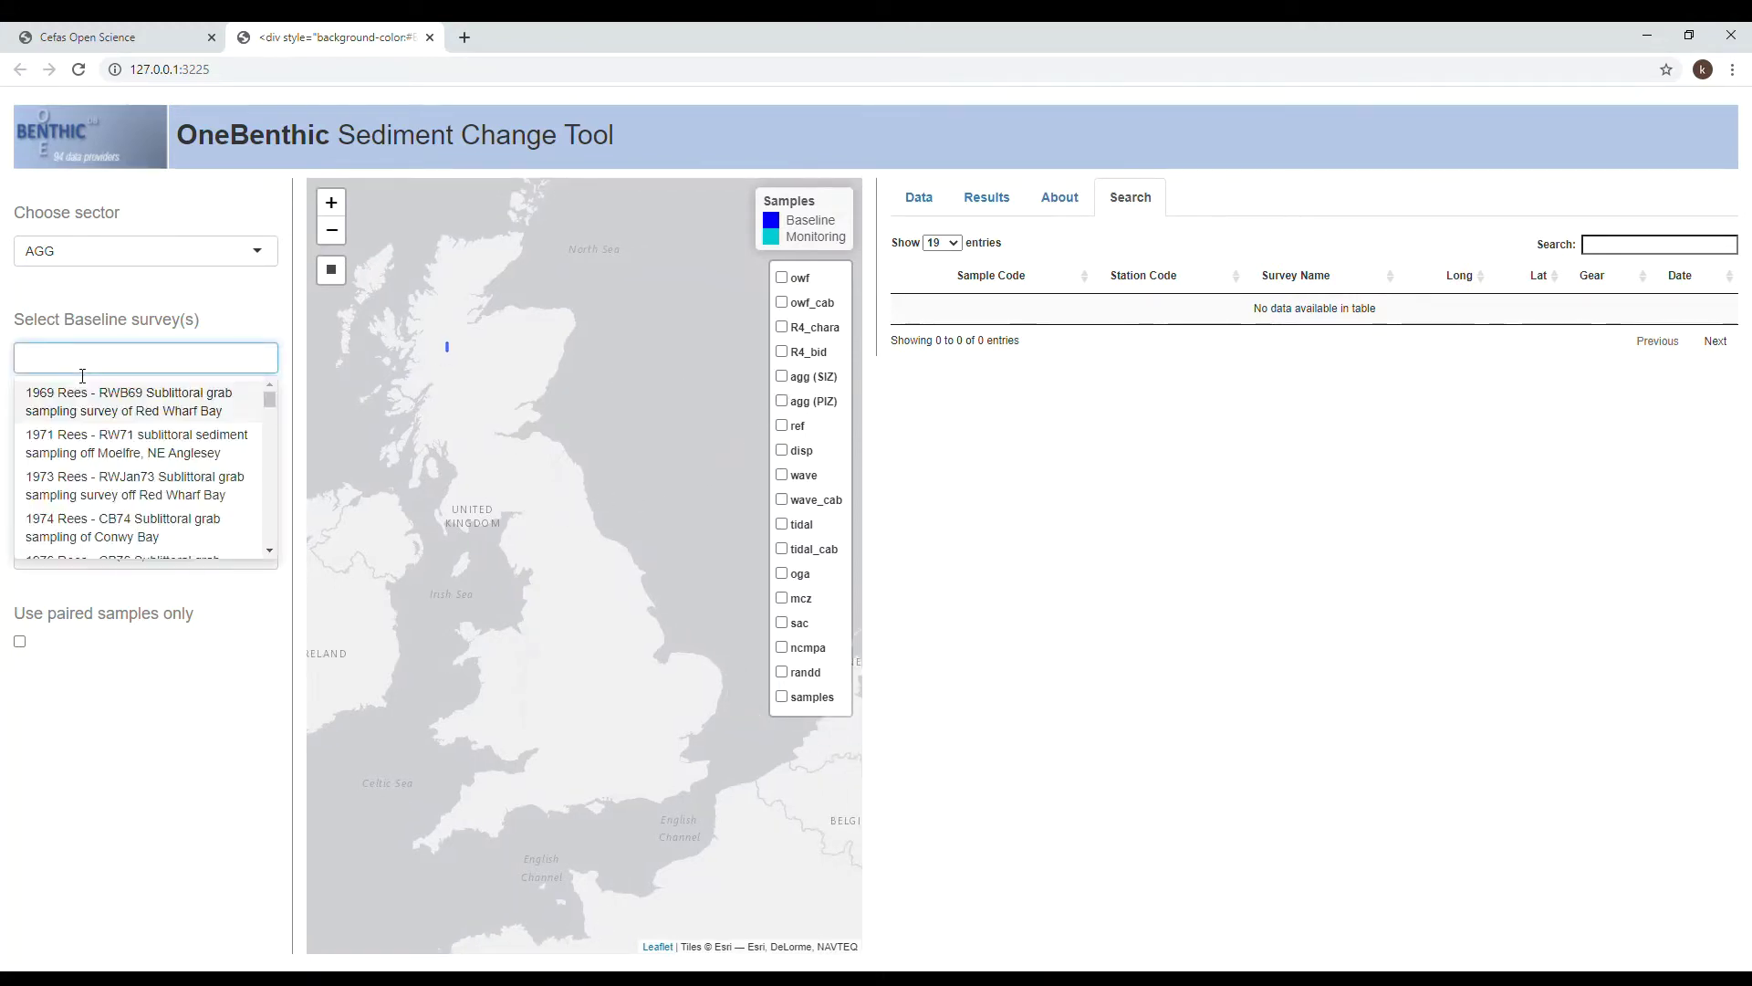
type("angli")
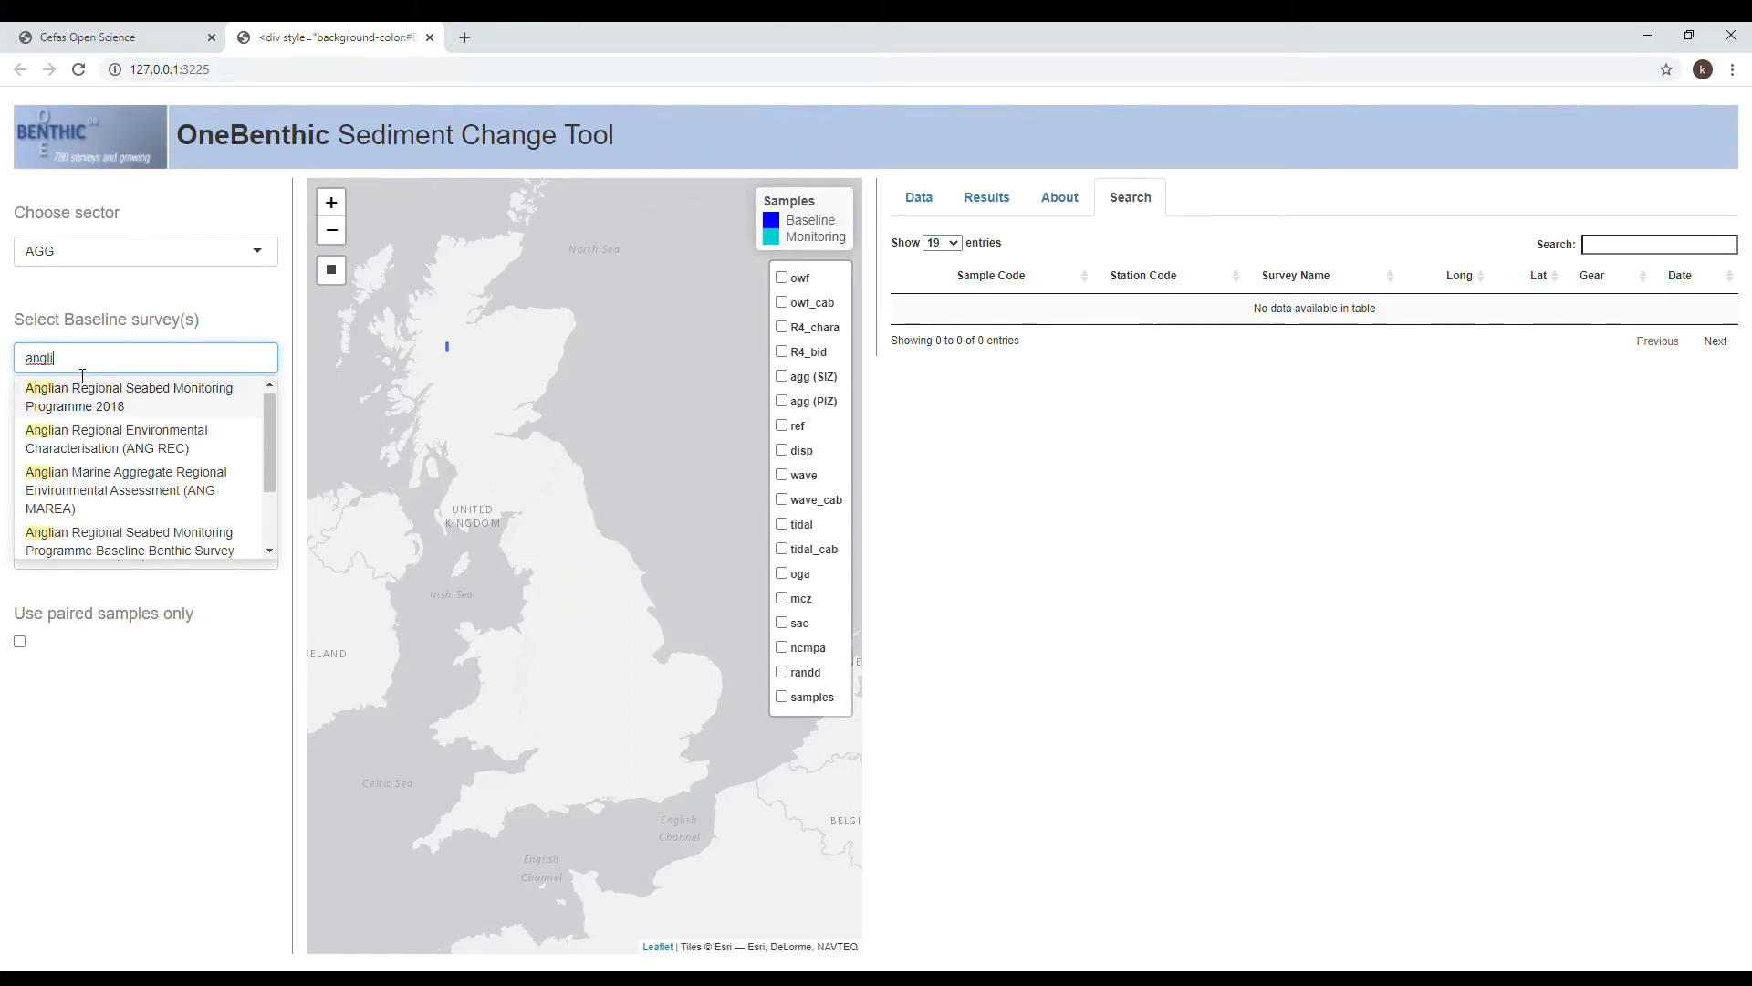
left_click(144, 542)
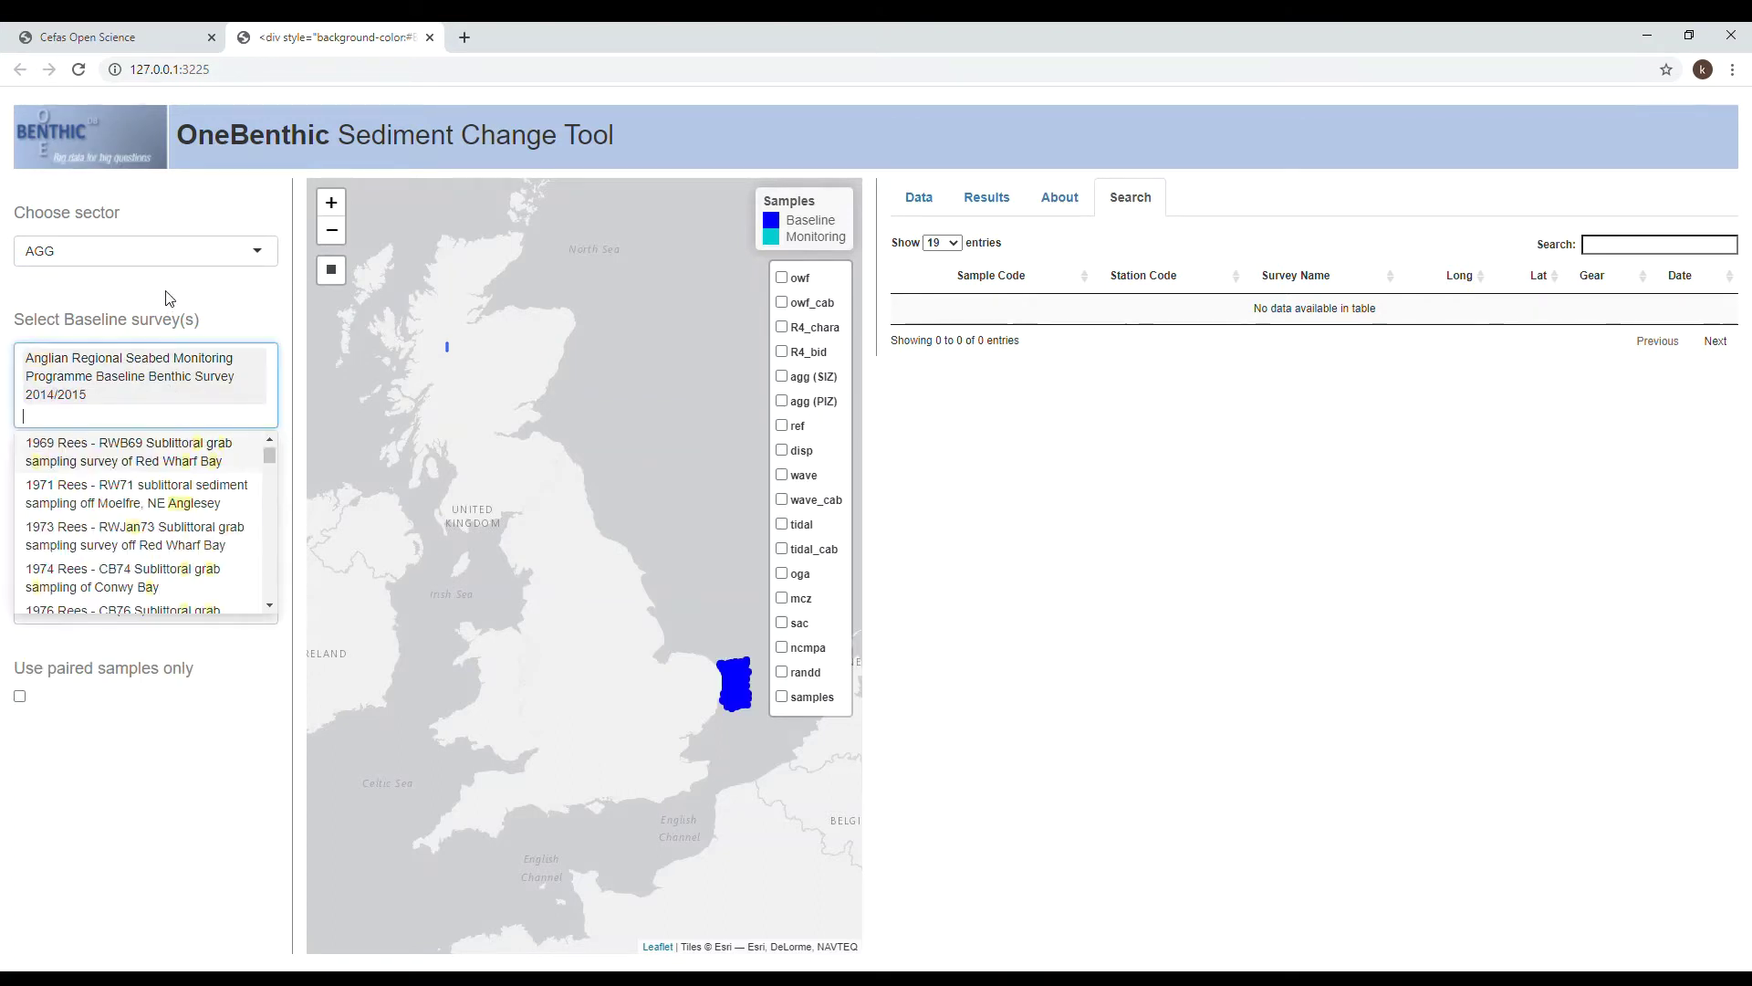
left_click(234, 736)
Find surveys matching "anglian" and select Anglian Regional Seabed Monitoring Programme 2018 as the monitoring survey.
left_click(109, 508)
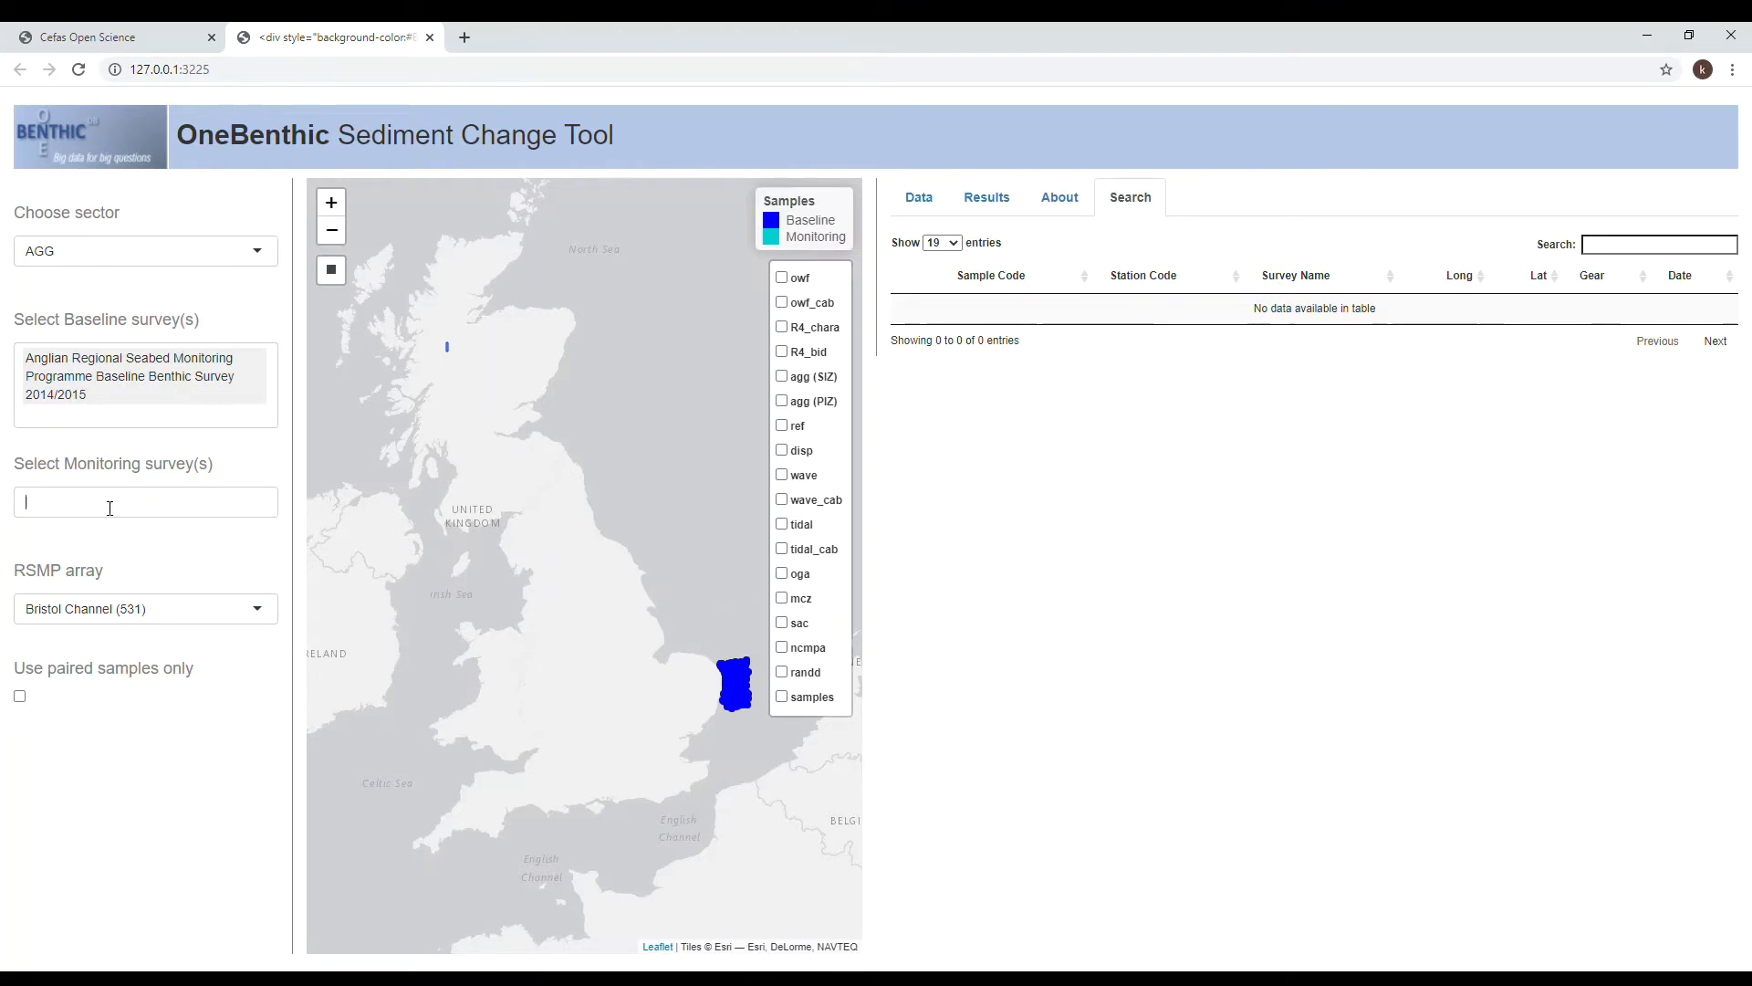
type("an")
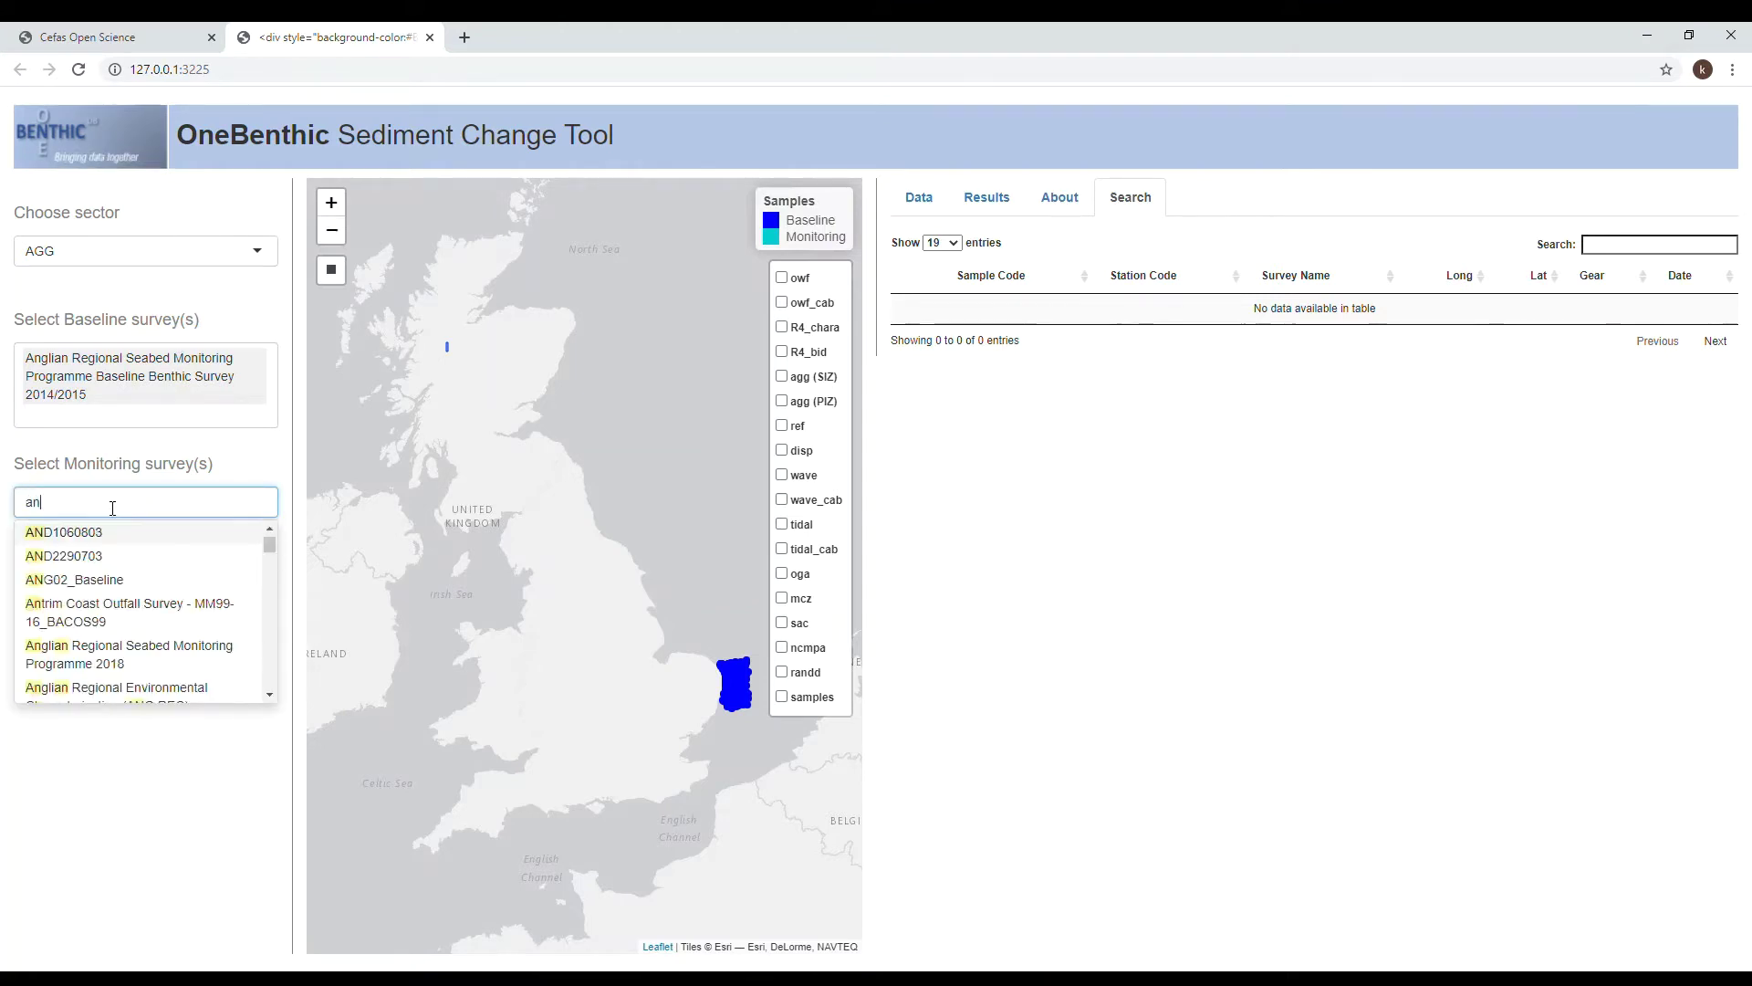
type("glian")
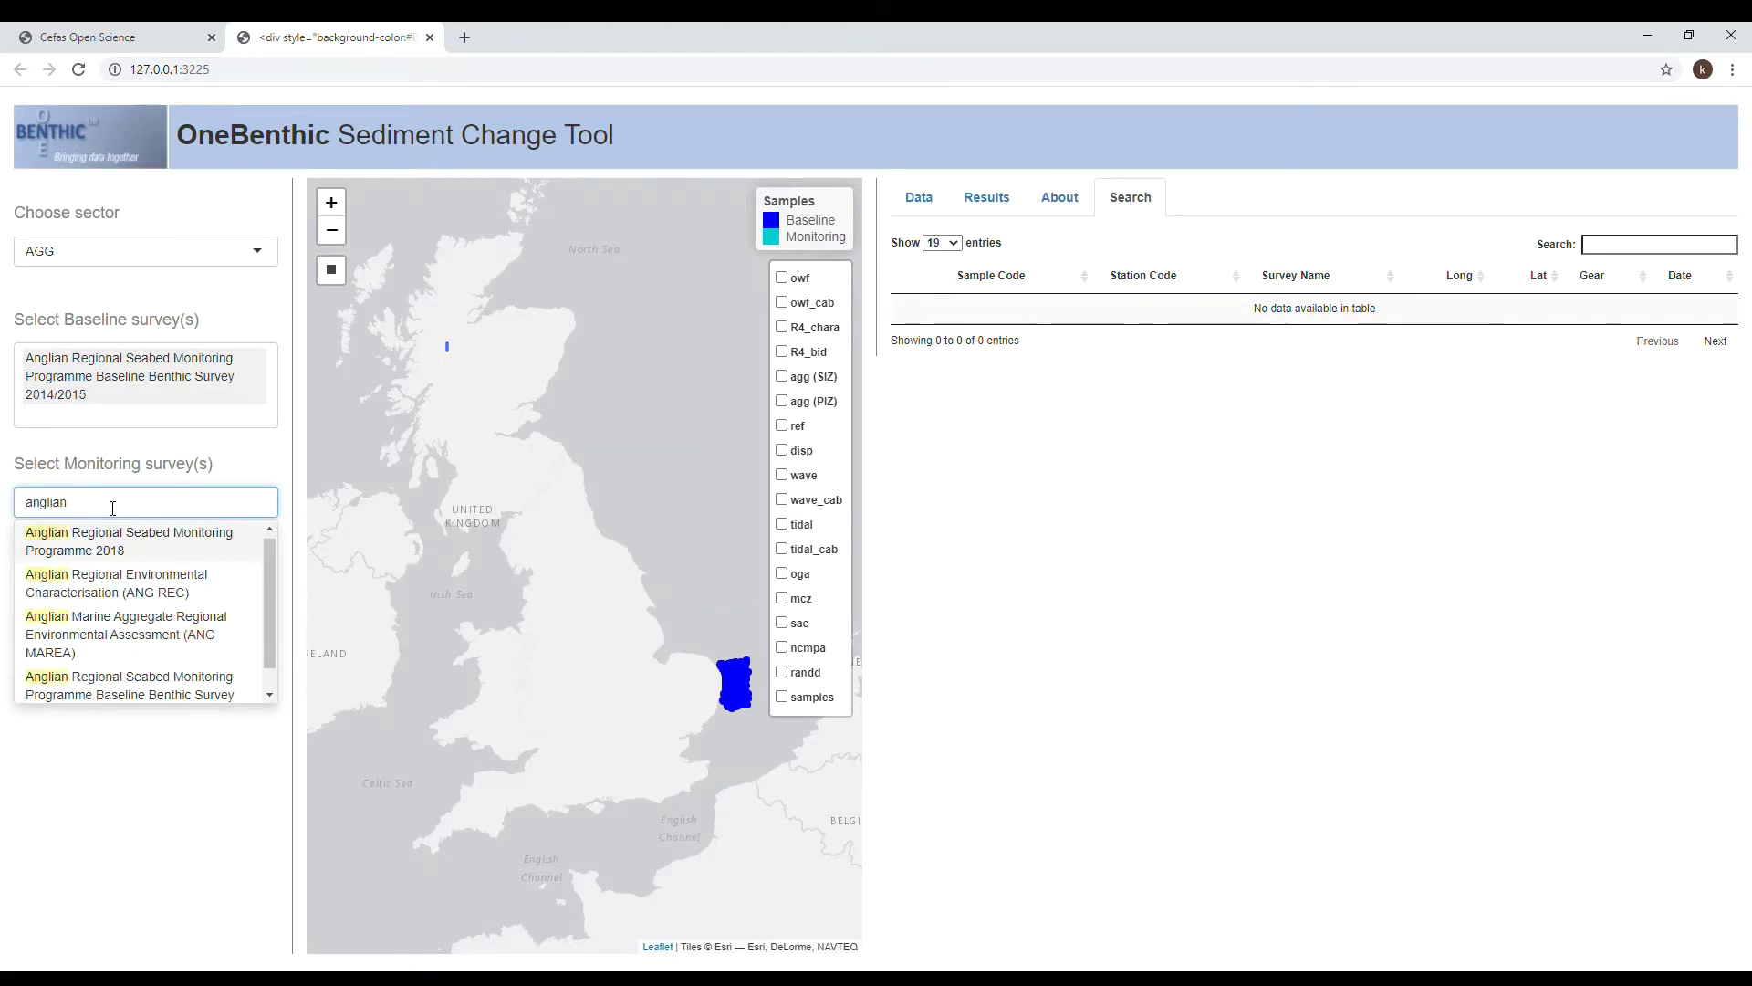
left_click(116, 541)
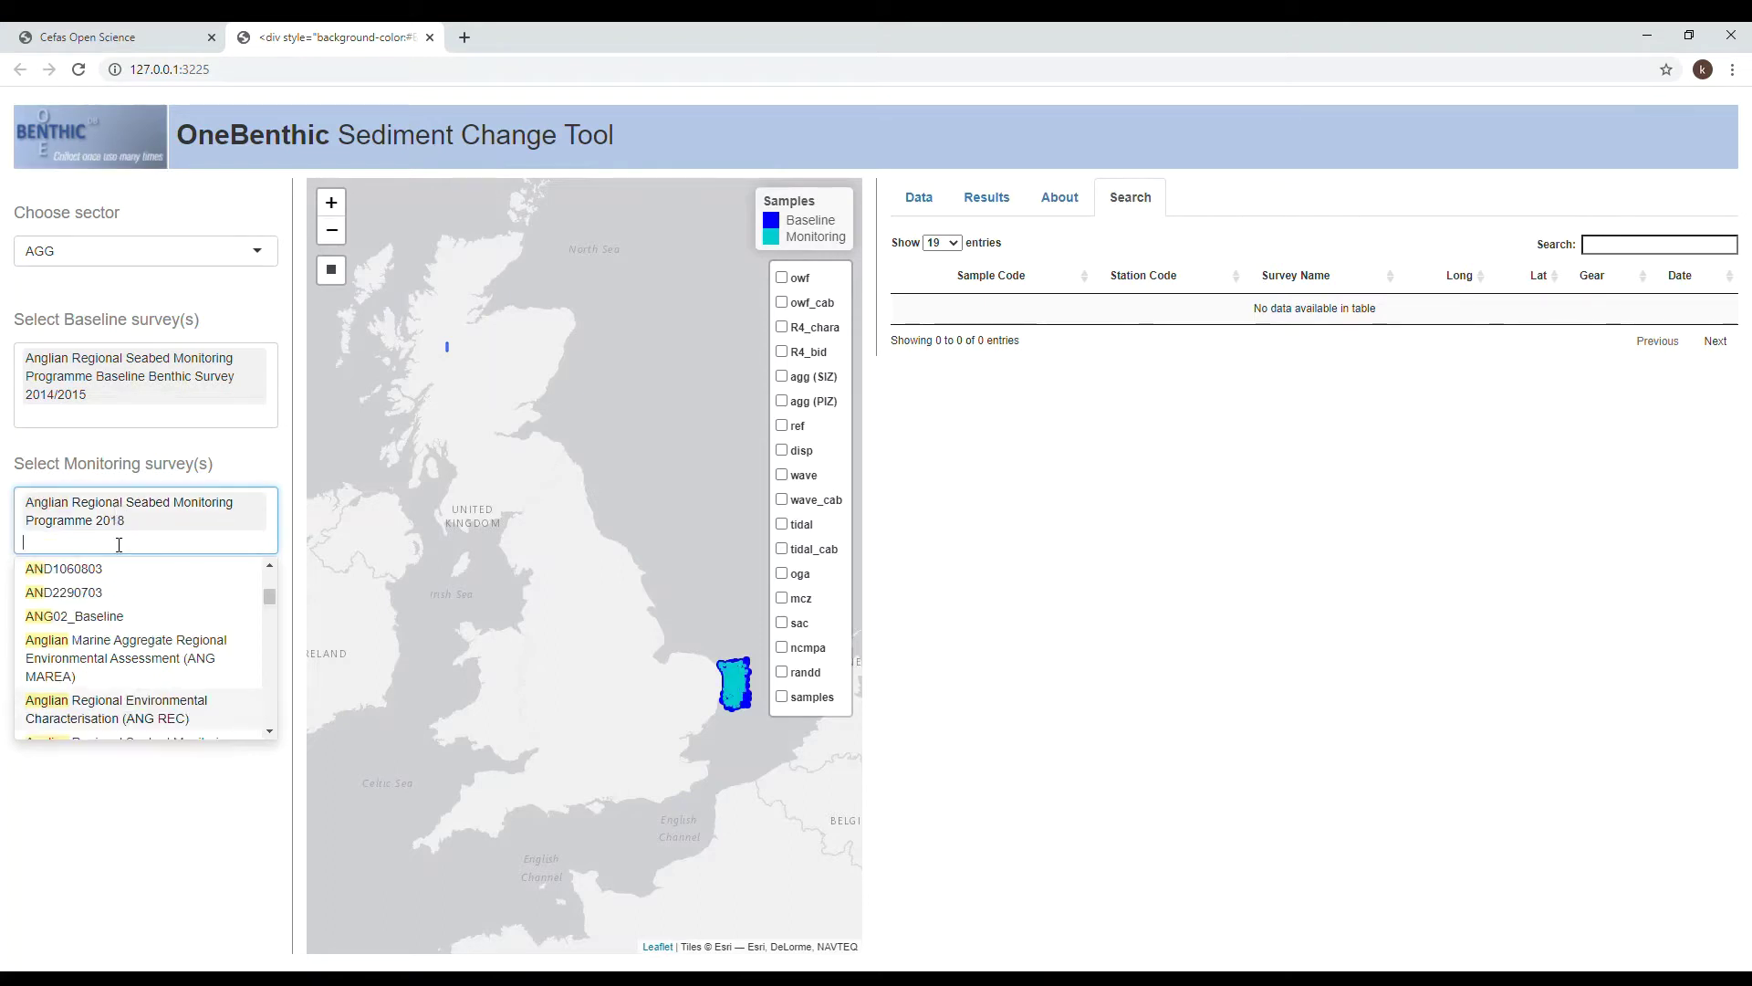
left_click(180, 454)
left_click(180, 453)
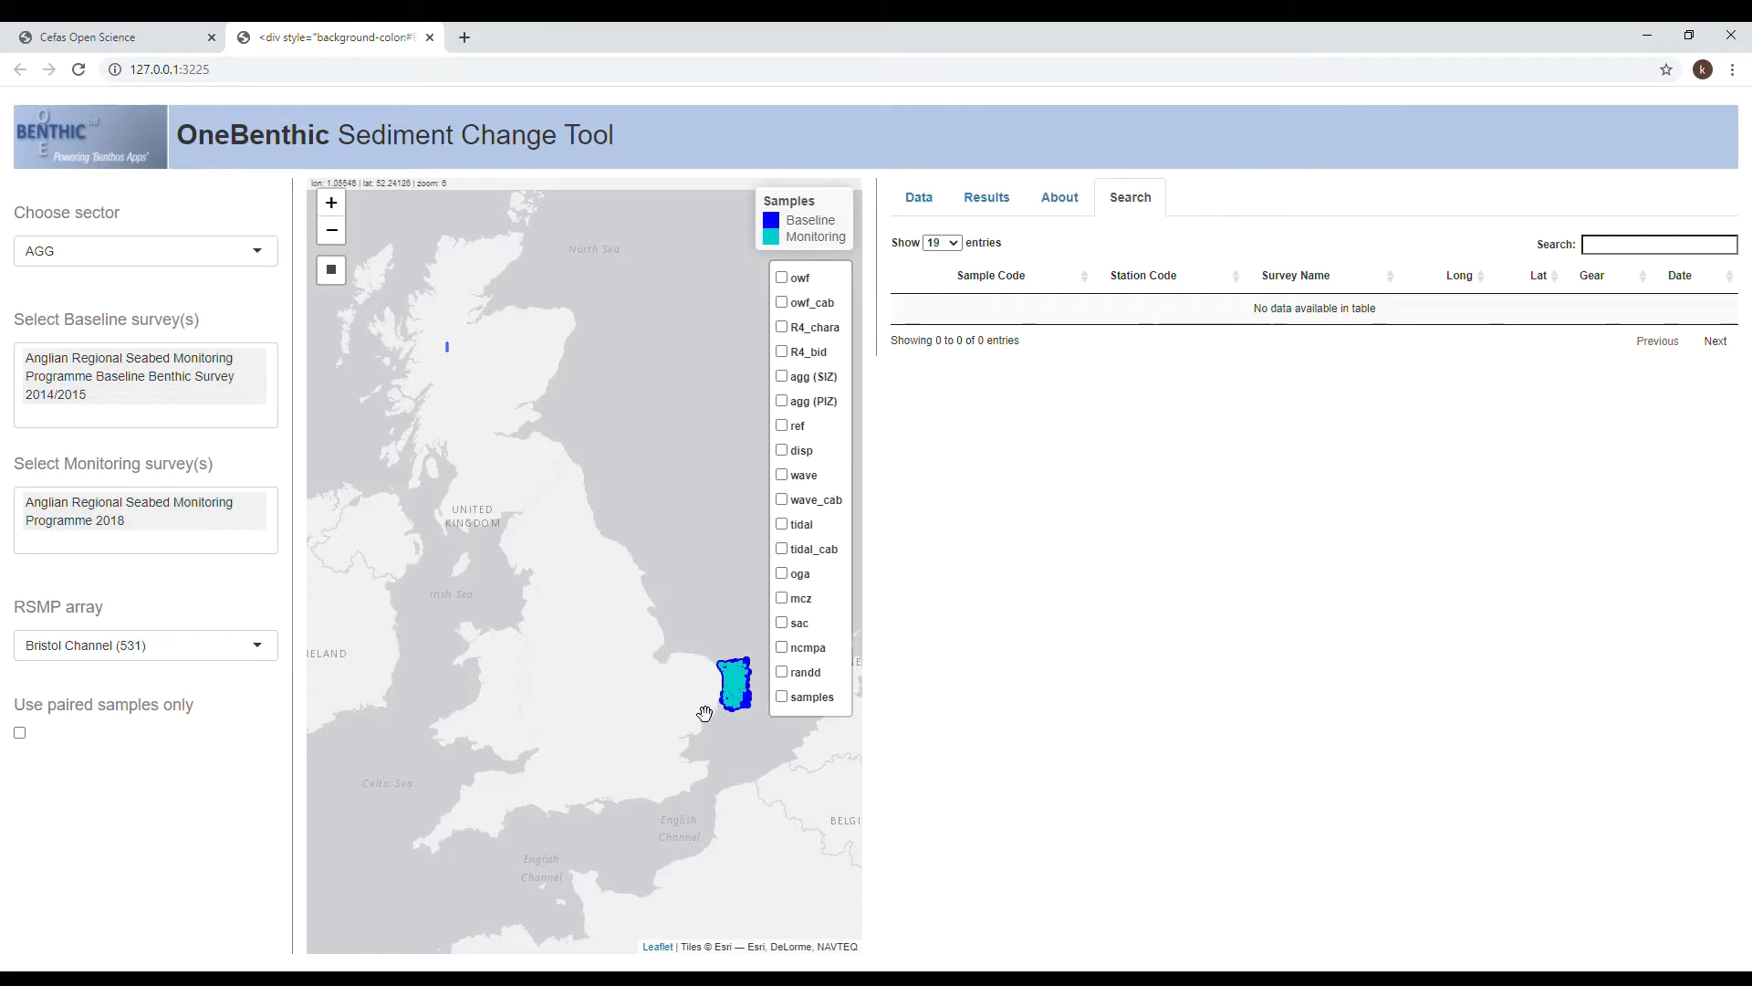
Set the RSMP array to Anglian RSMP.
left_click_drag(705, 714, 655, 695)
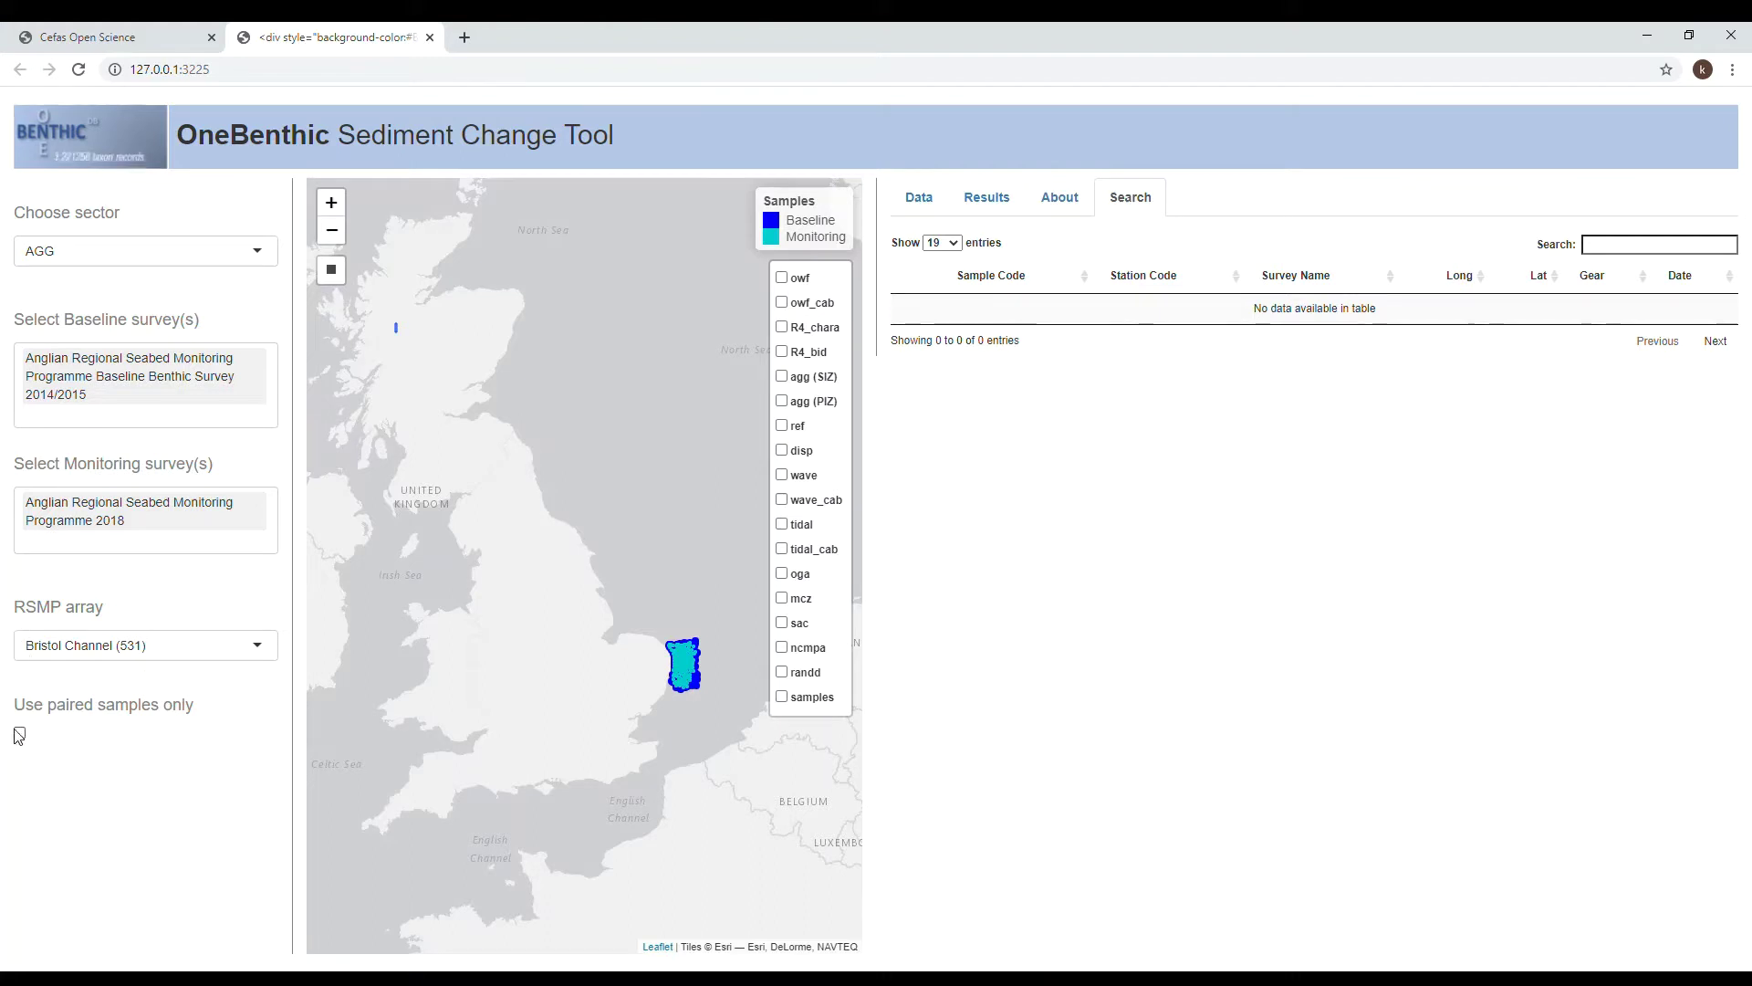
left_click(57, 657)
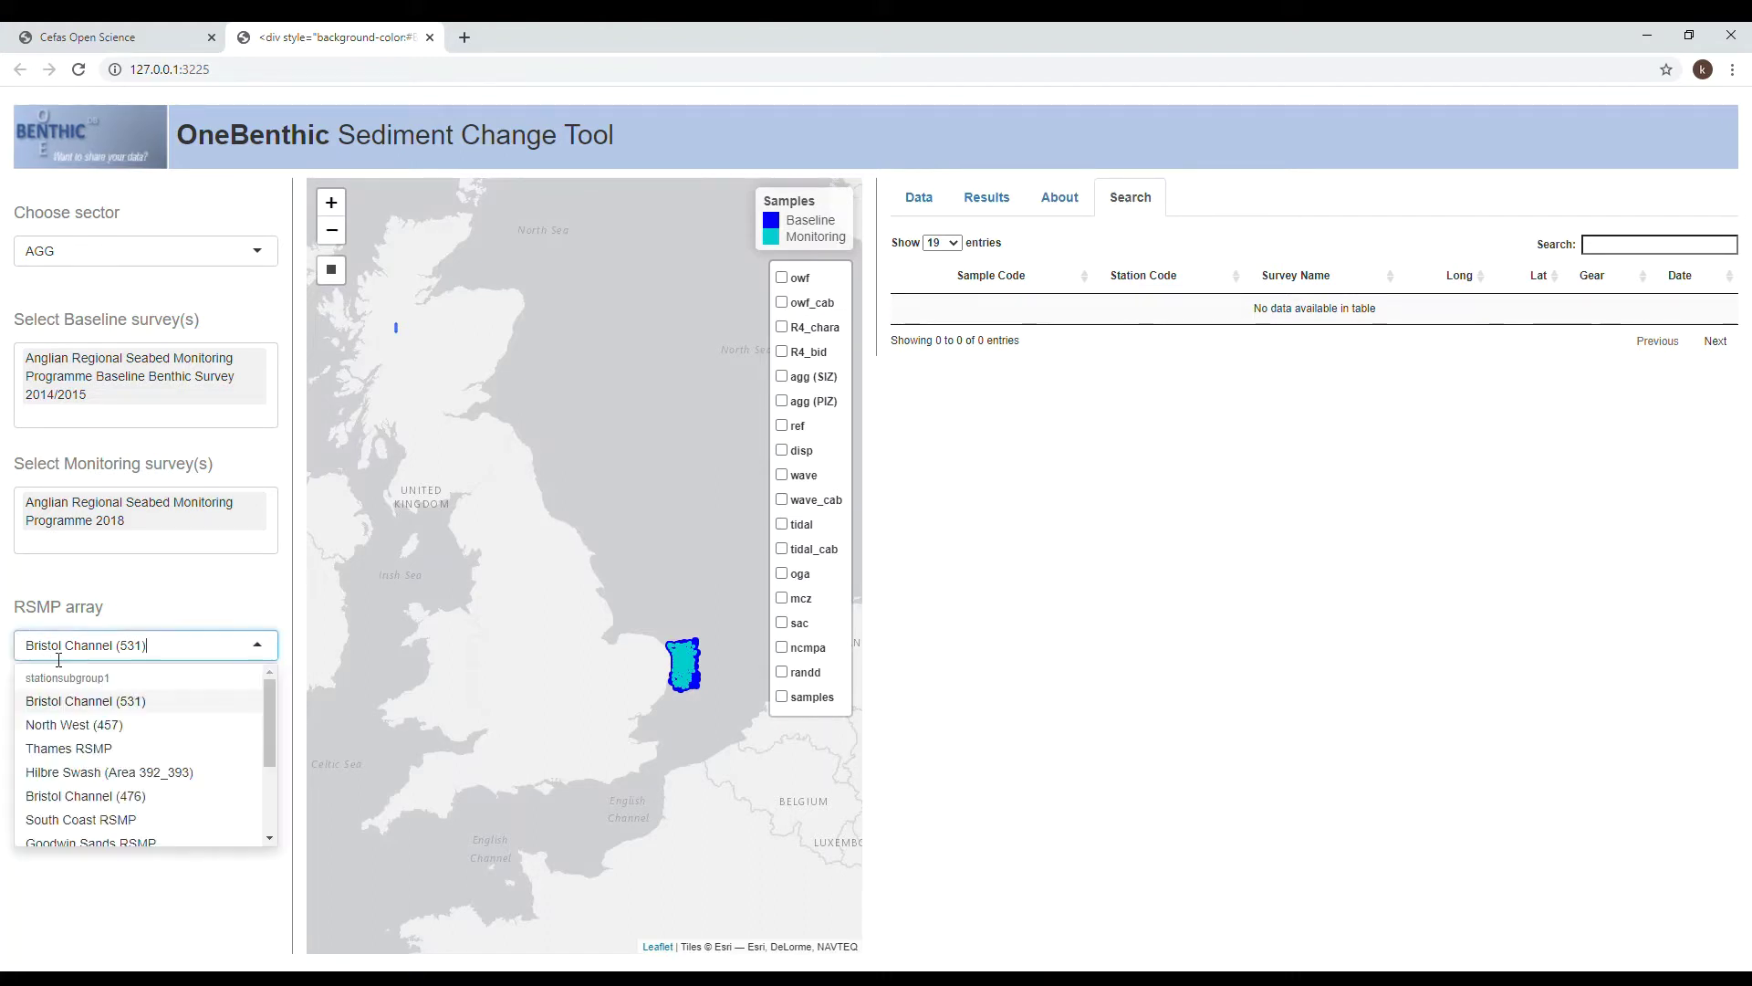
scroll(127, 794, "down", 3)
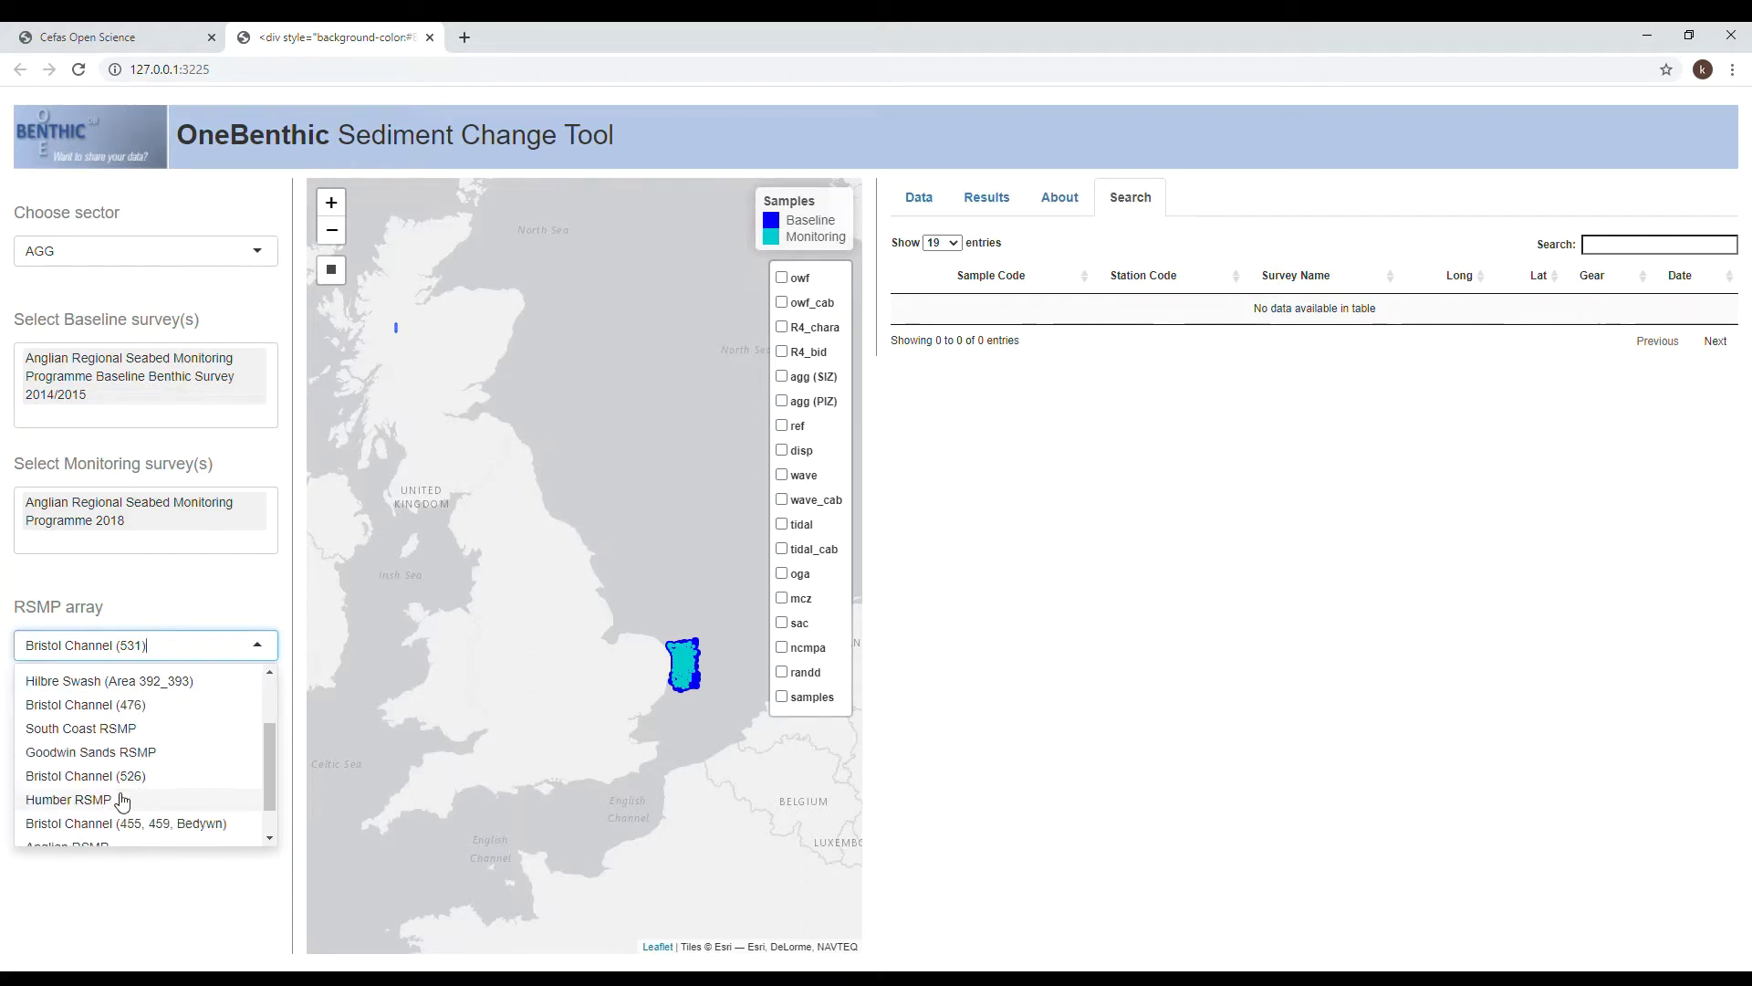
left_click(112, 807)
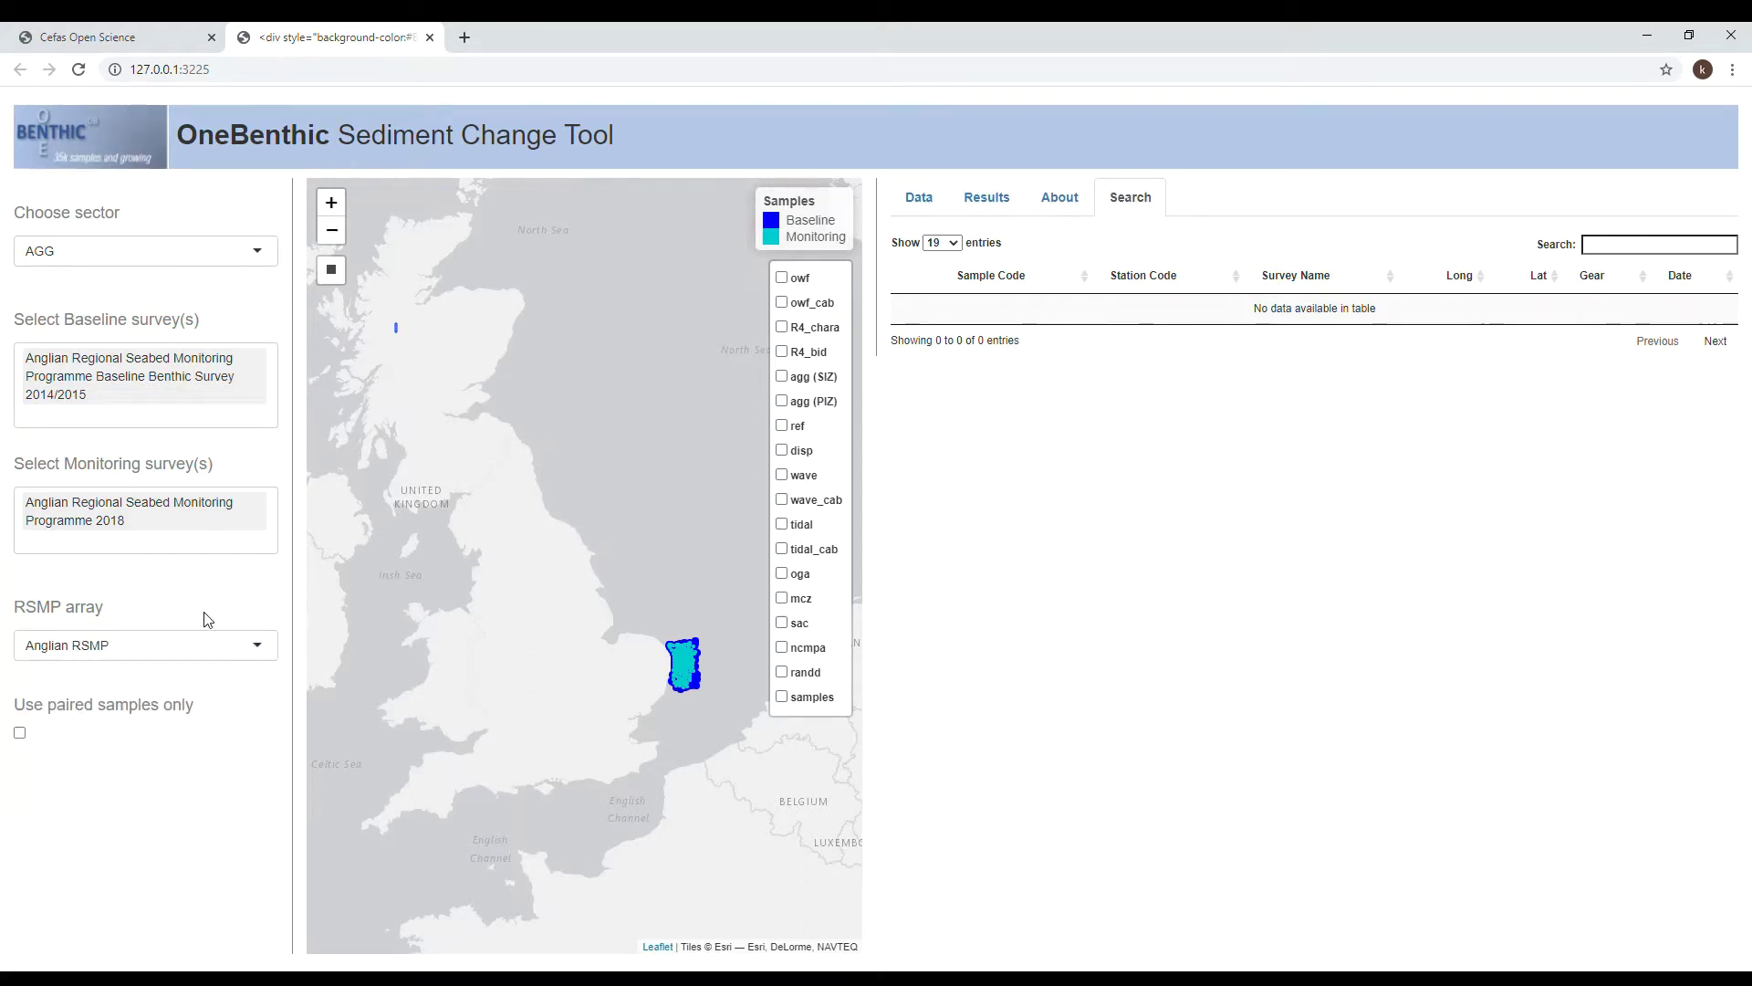
Display the agg (PIZ), agg (SIZ) and ref layers over the Anglian survey area and restrict the comparison to paired samples only.
scroll(561, 710, "up", 2)
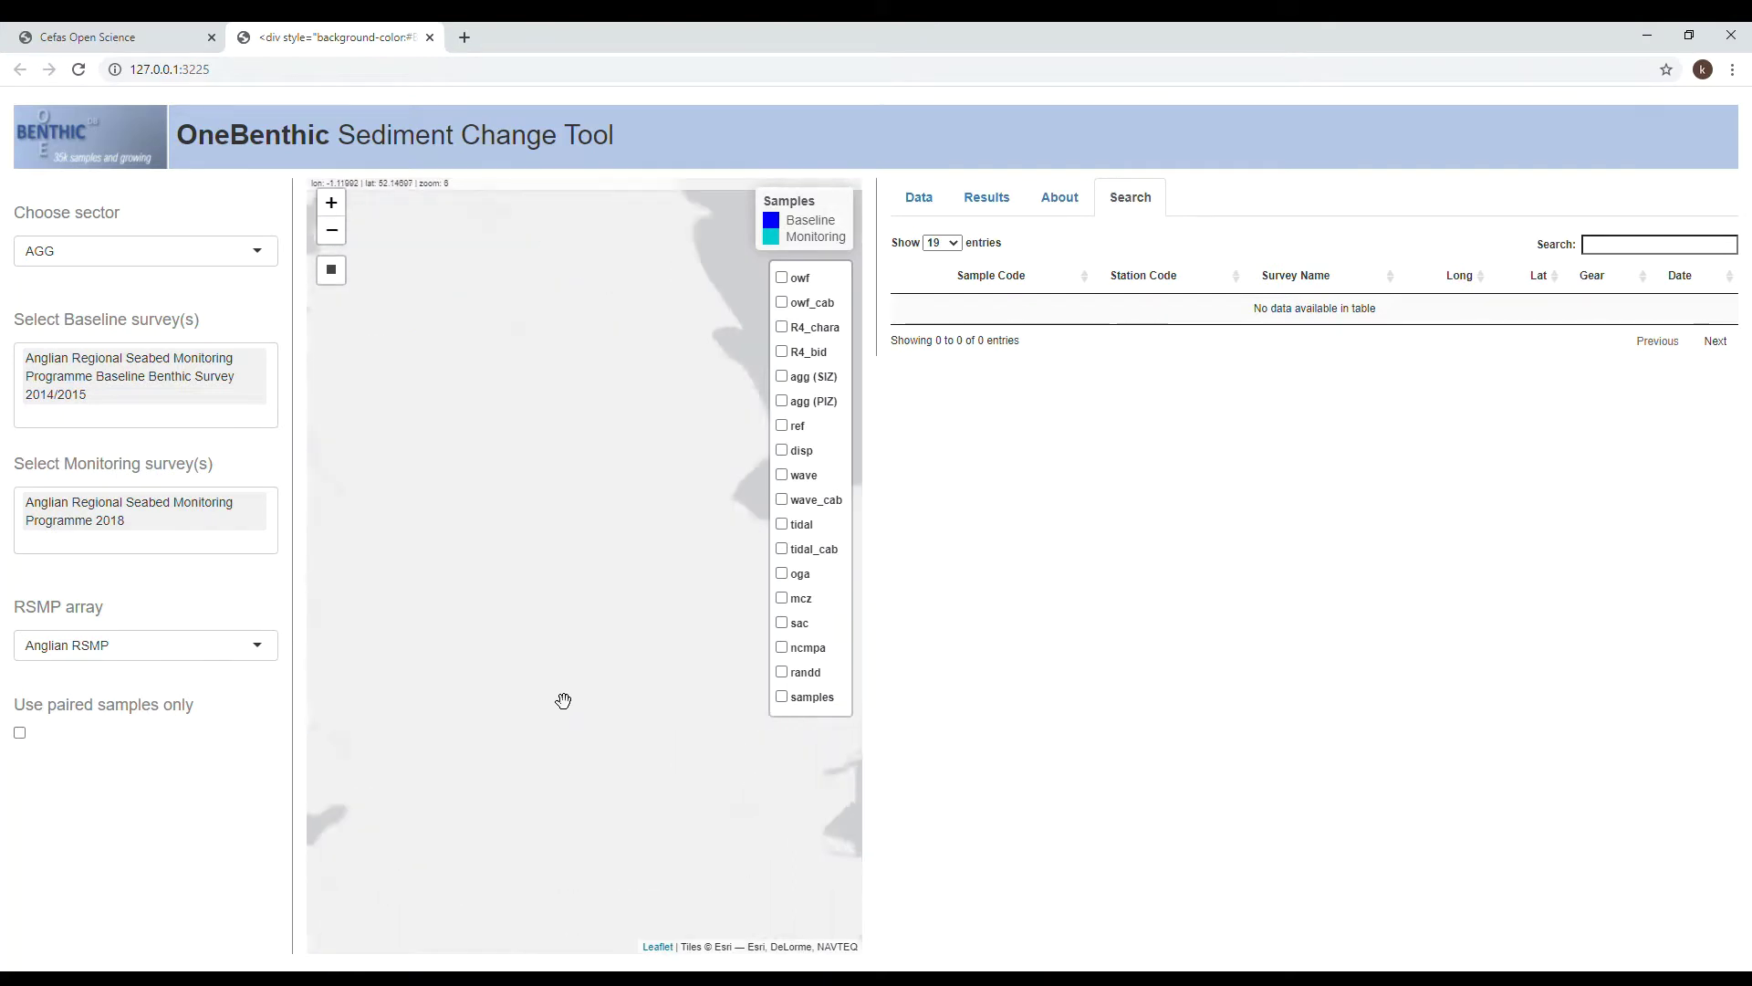
left_click_drag(672, 657, 412, 626)
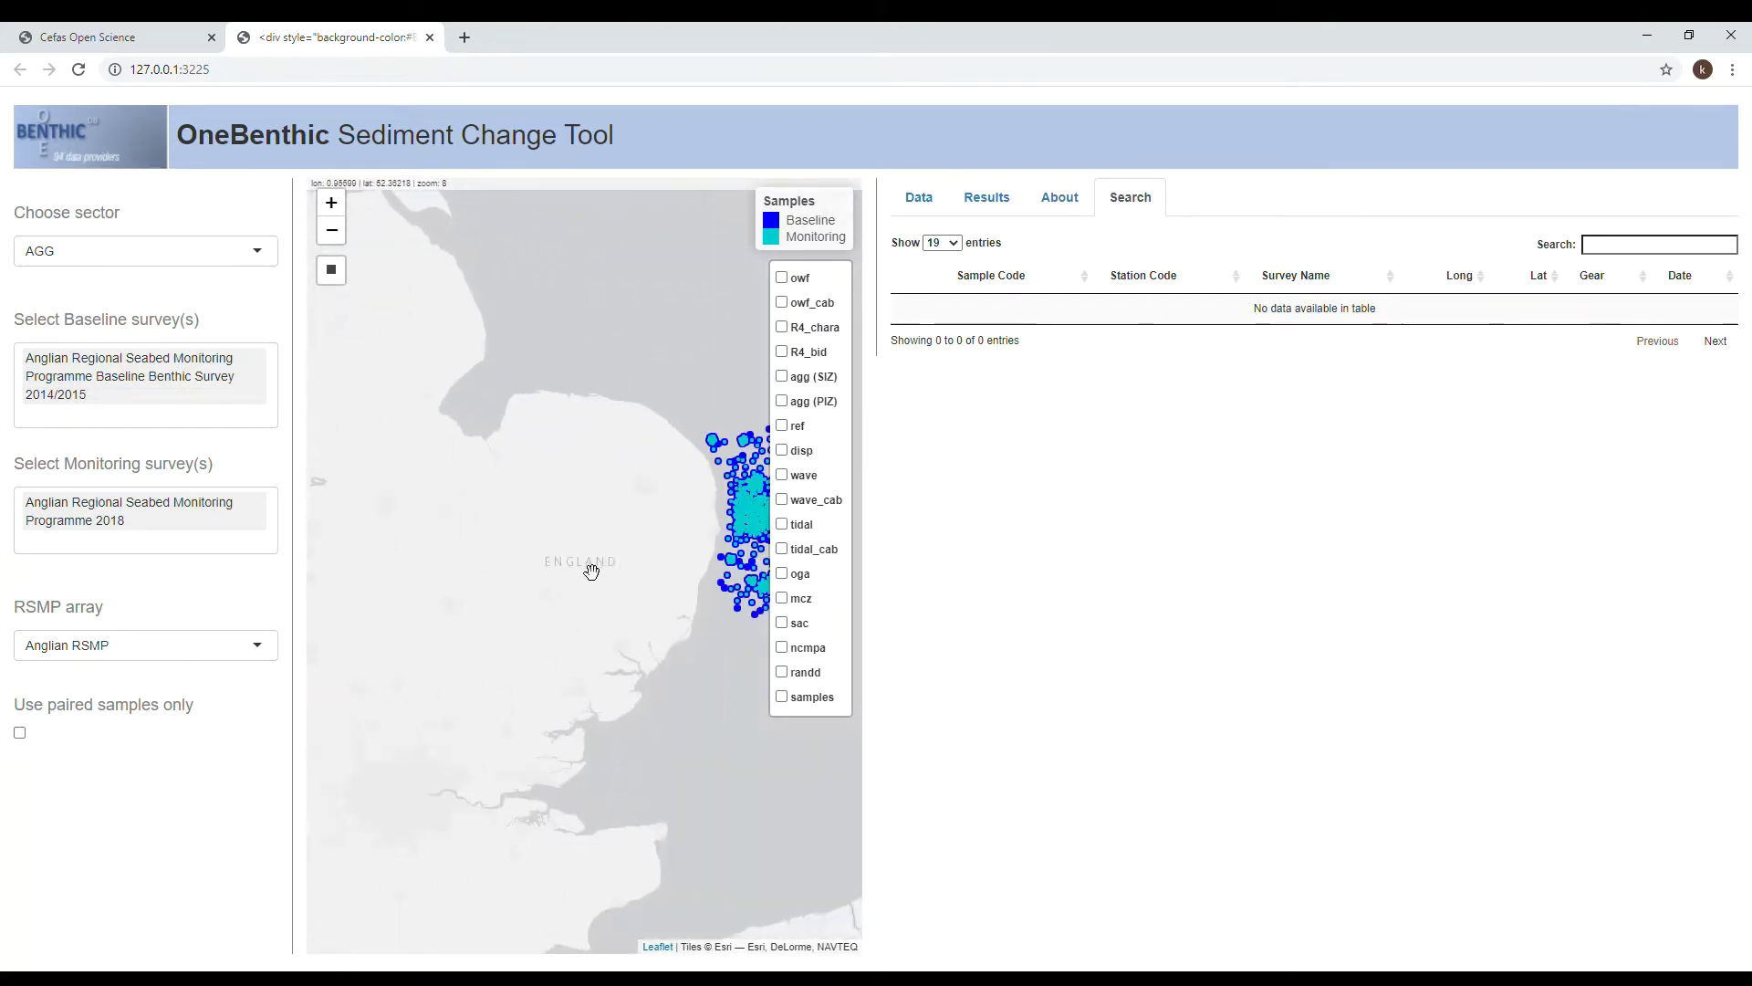
left_click_drag(590, 571, 391, 606)
scroll(489, 587, "up", 1)
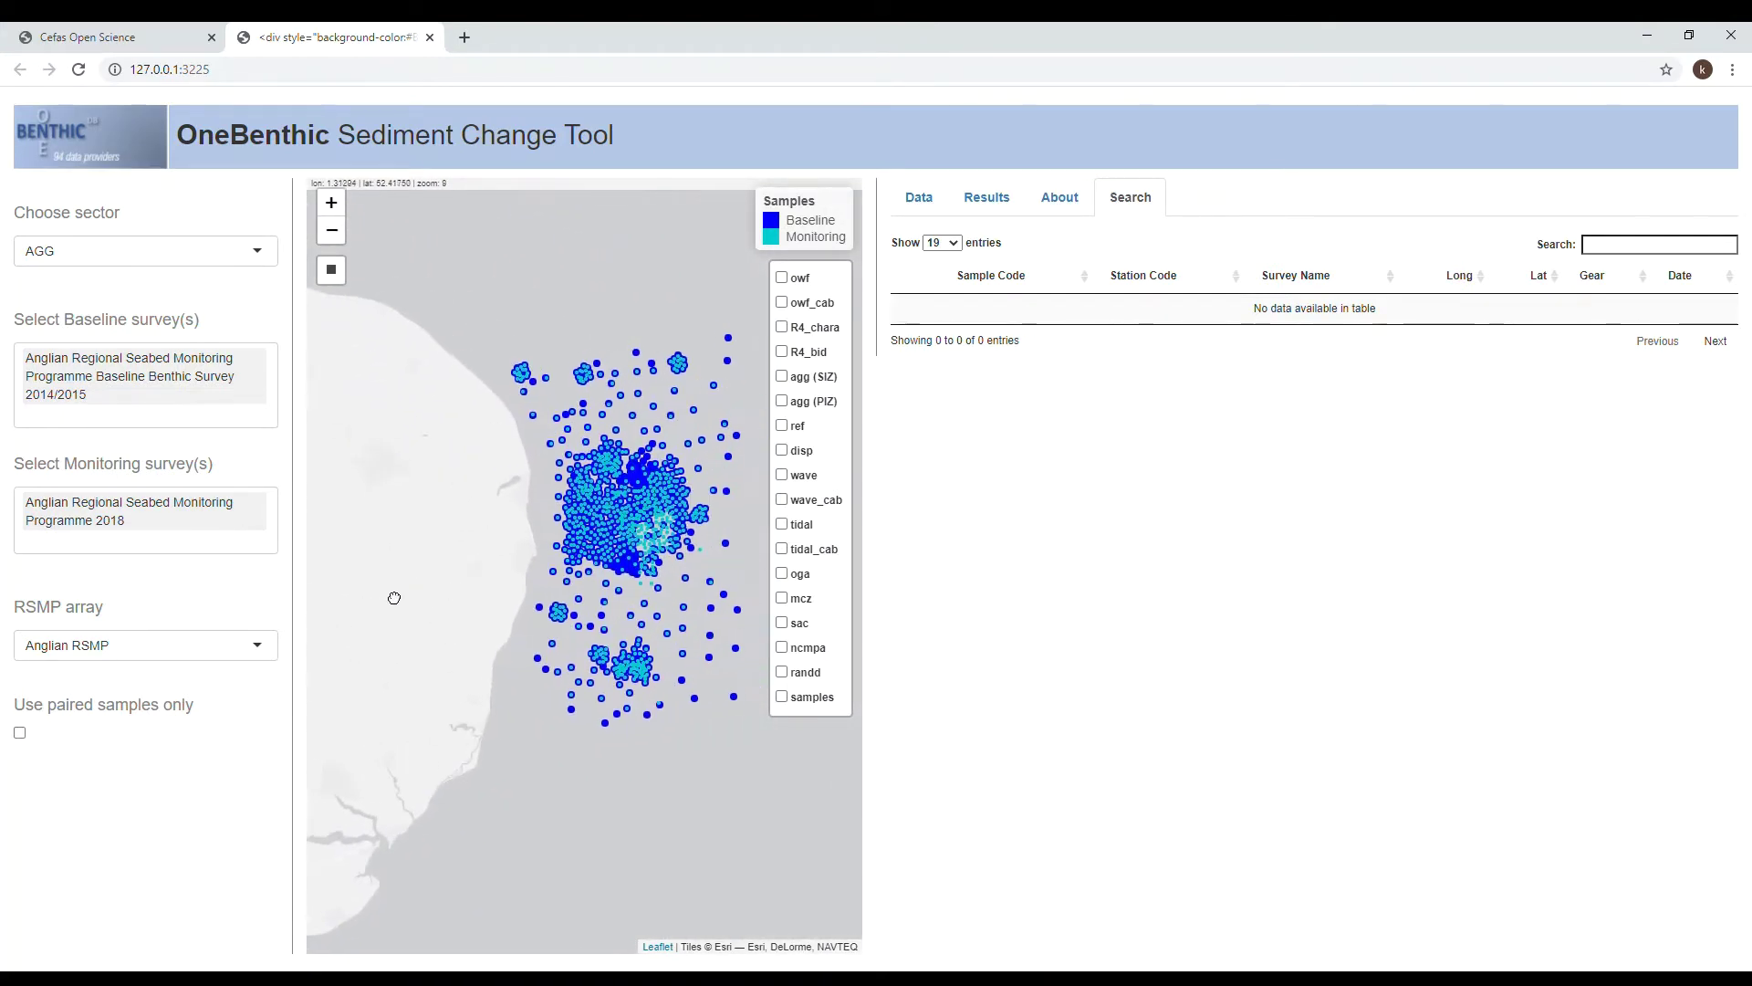
left_click(782, 401)
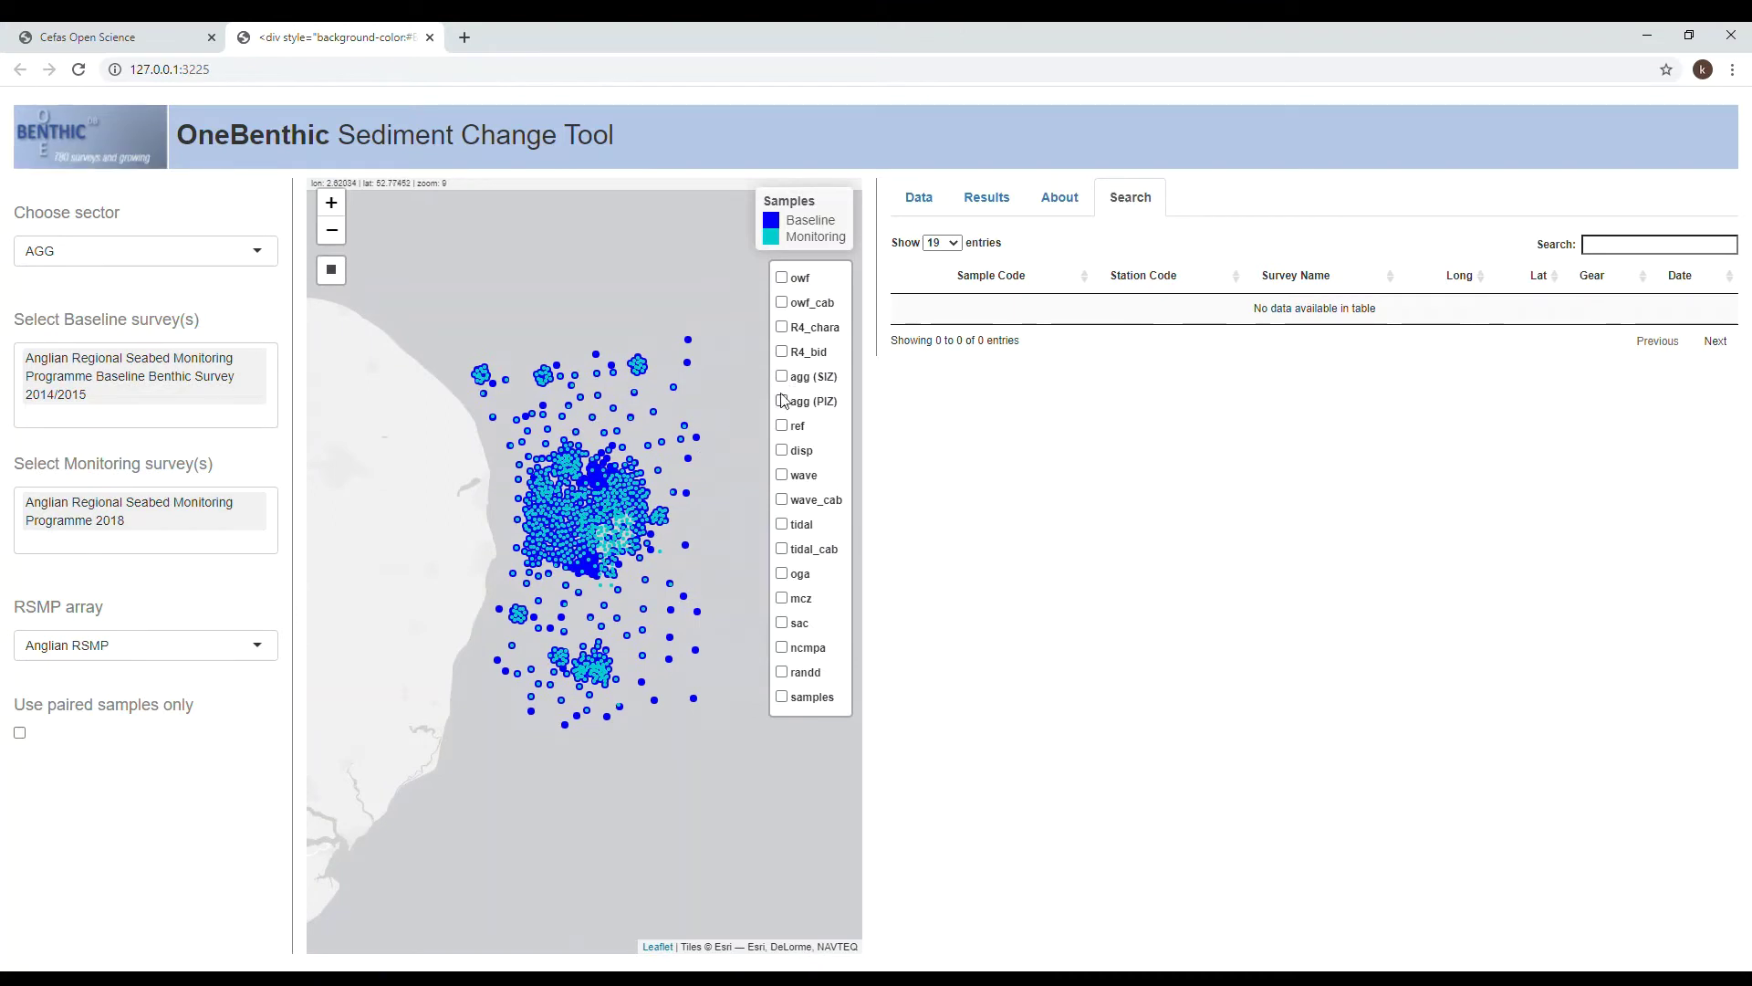
left_click(782, 376)
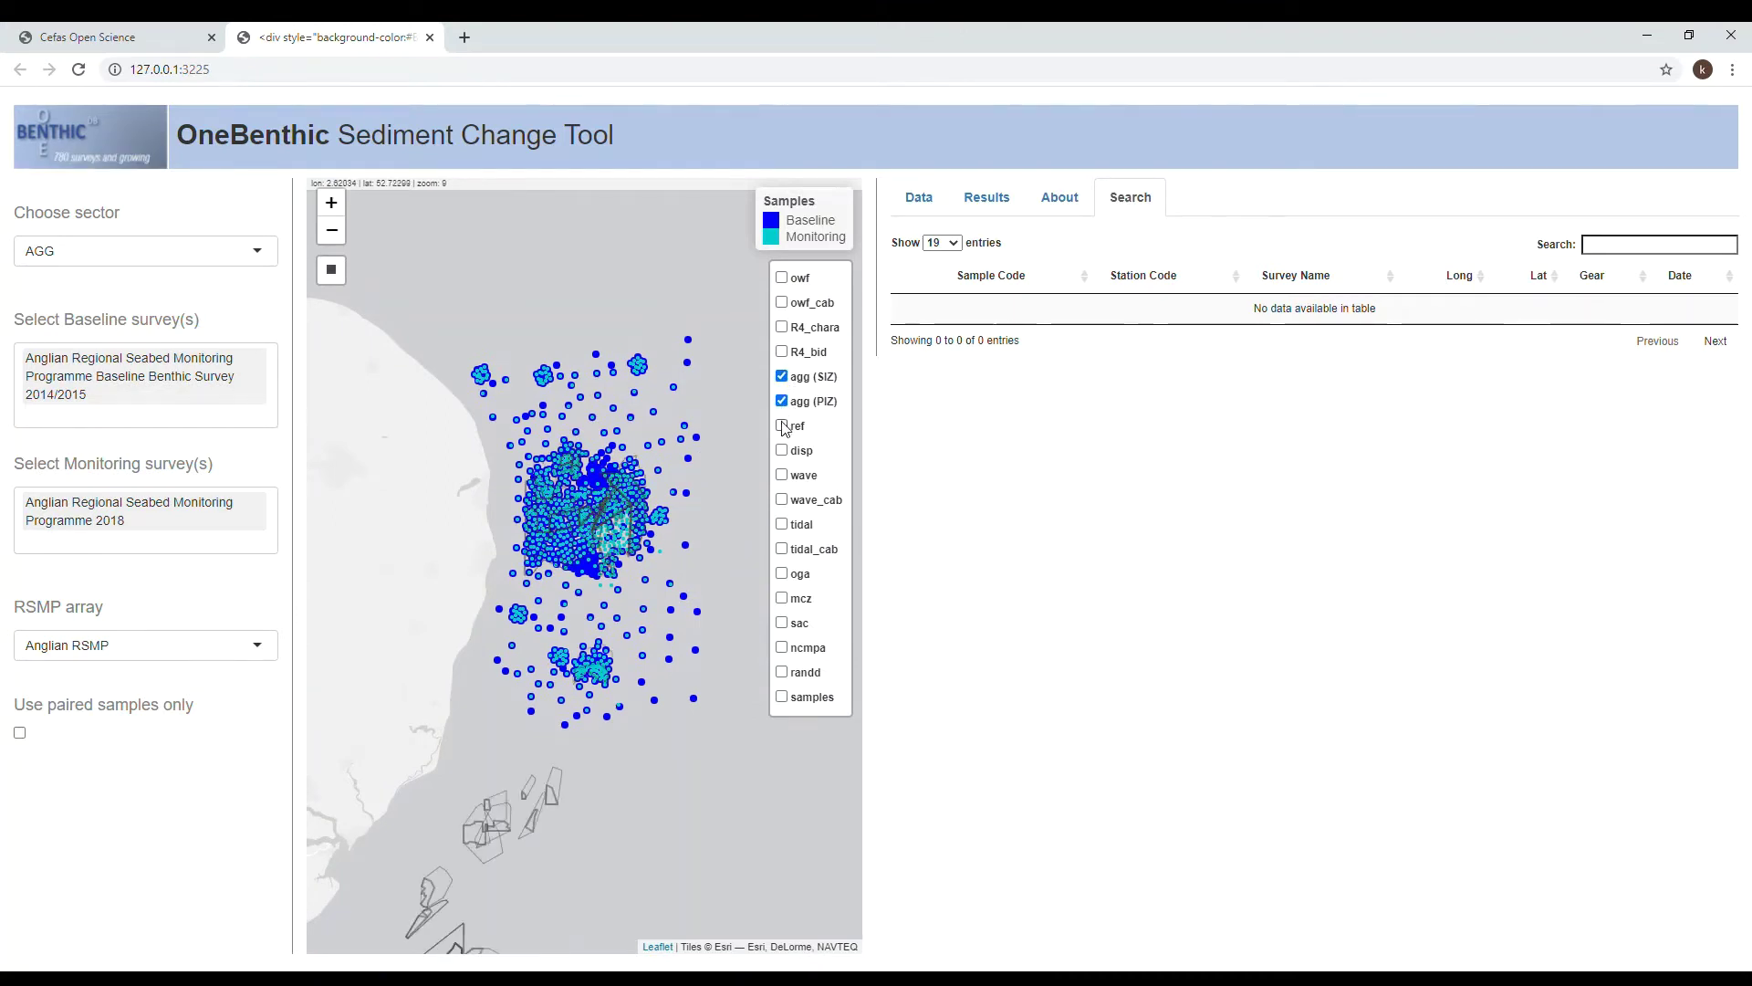
left_click(782, 425)
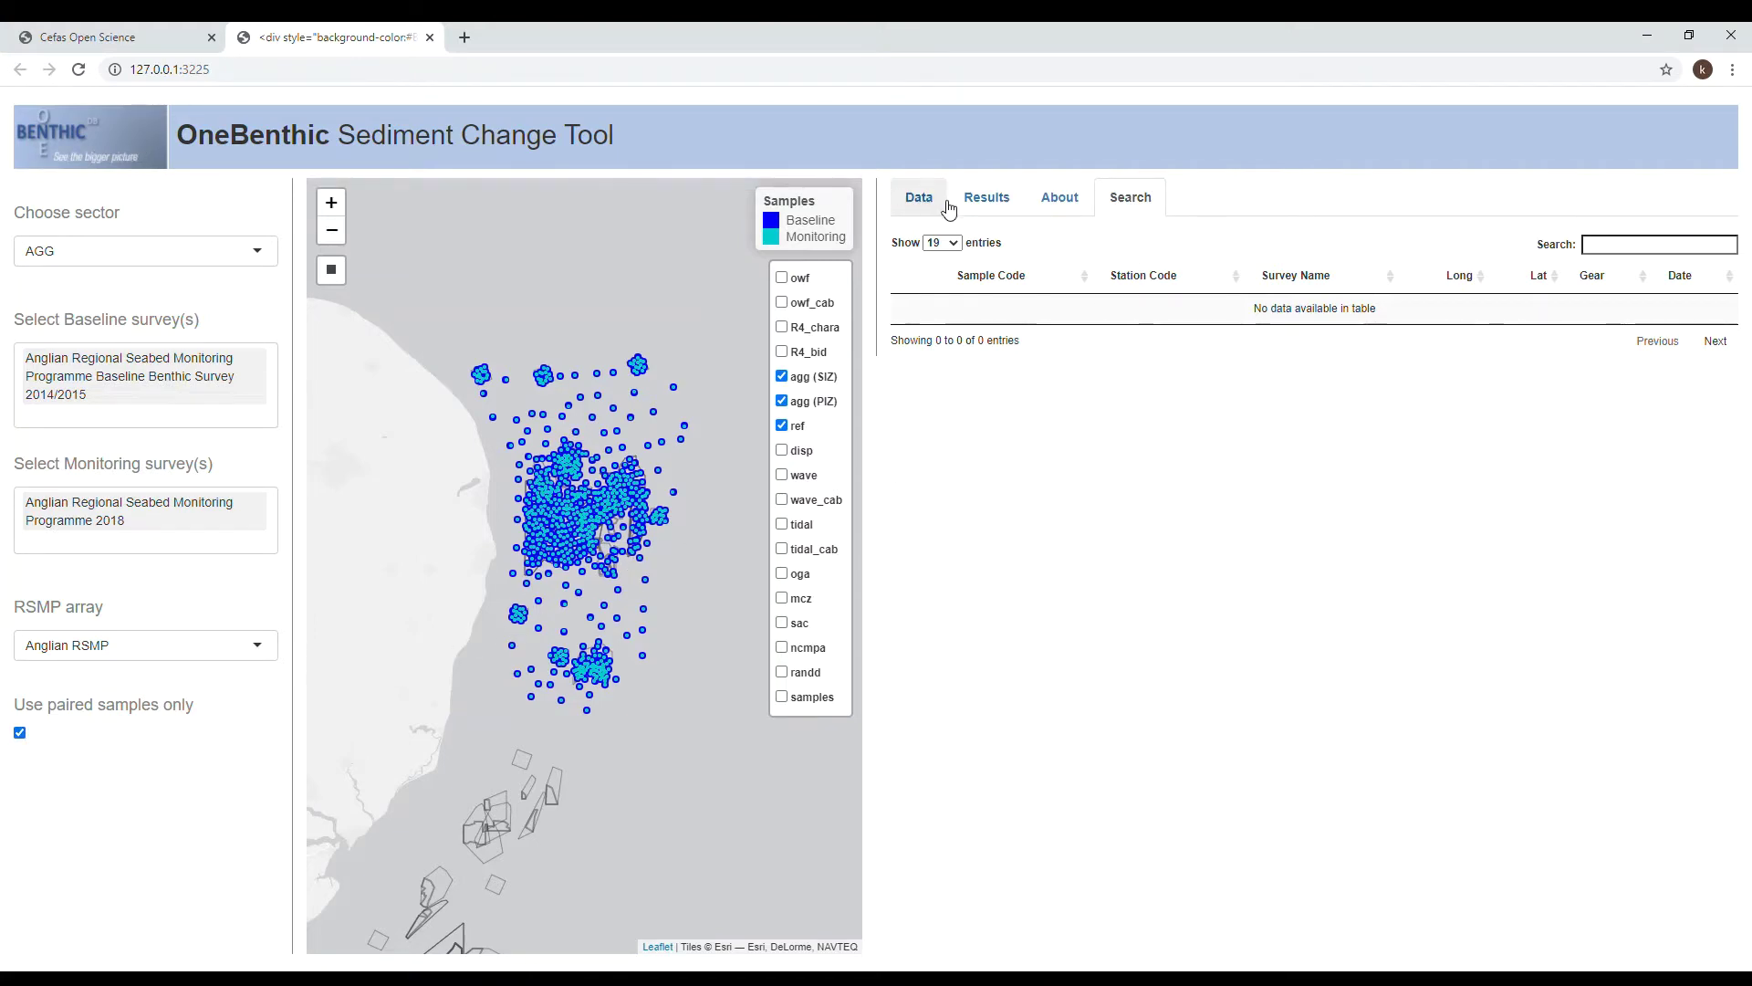
Review the Baseline, Monitoring, All and All+Treatment sample data tables.
left_click(919, 198)
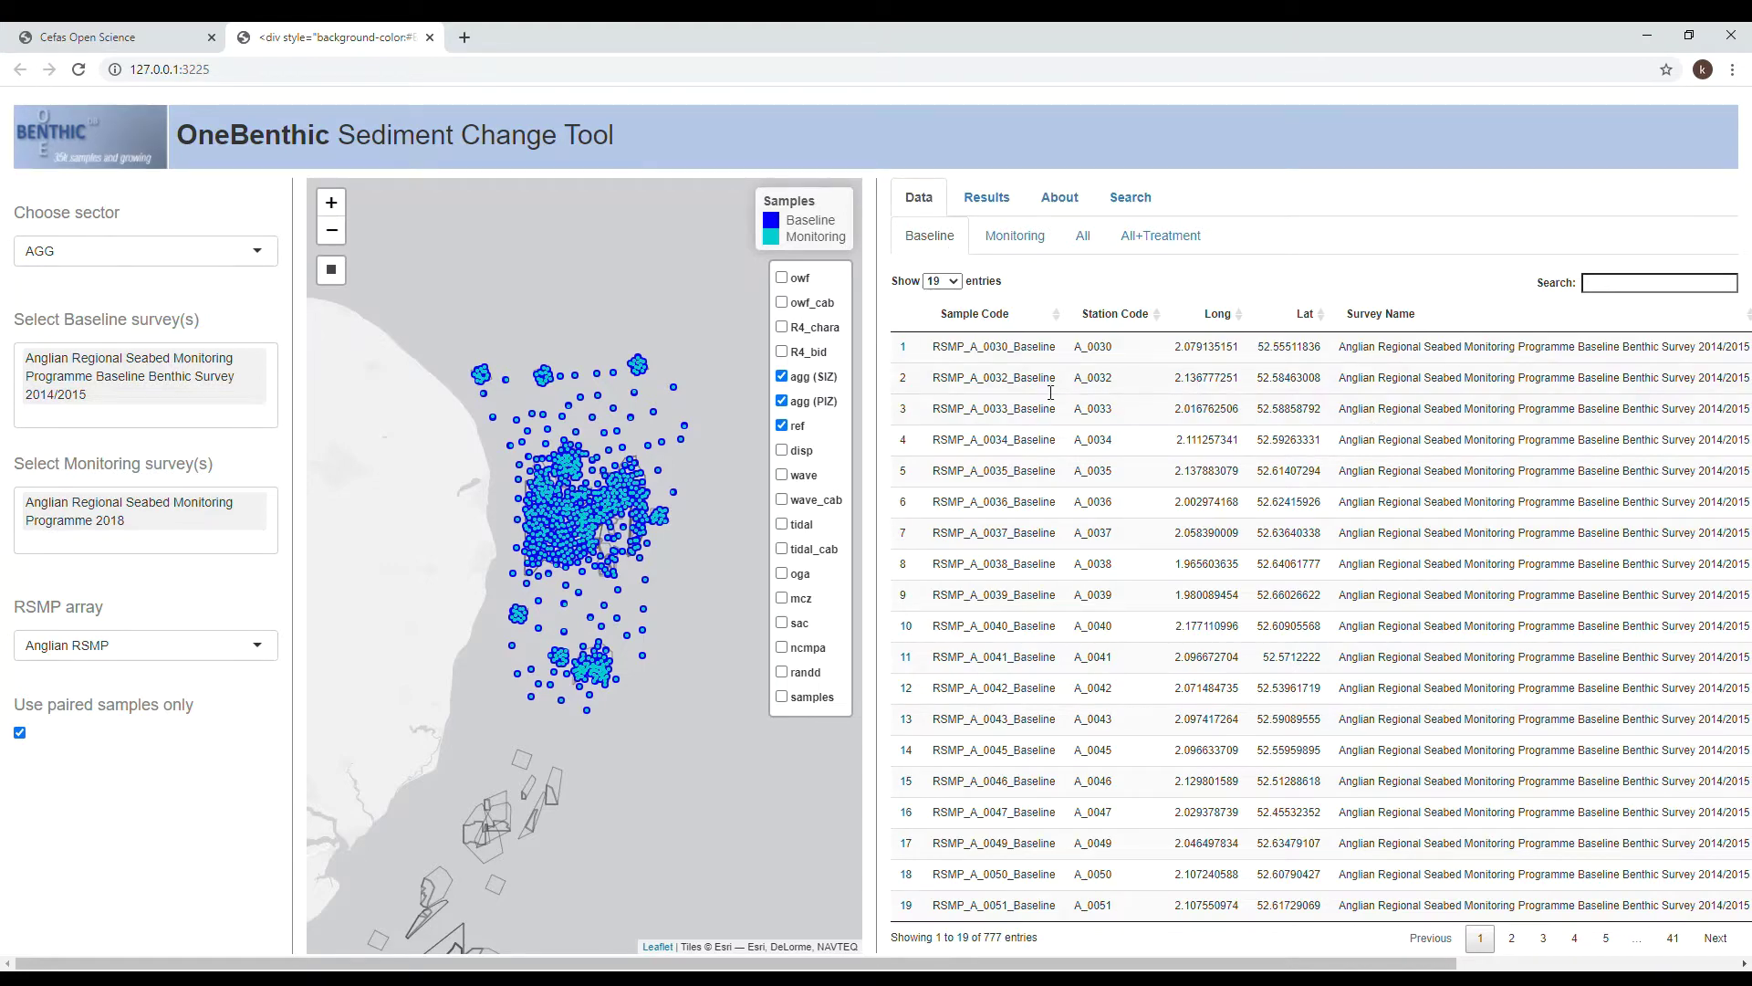
left_click(1024, 246)
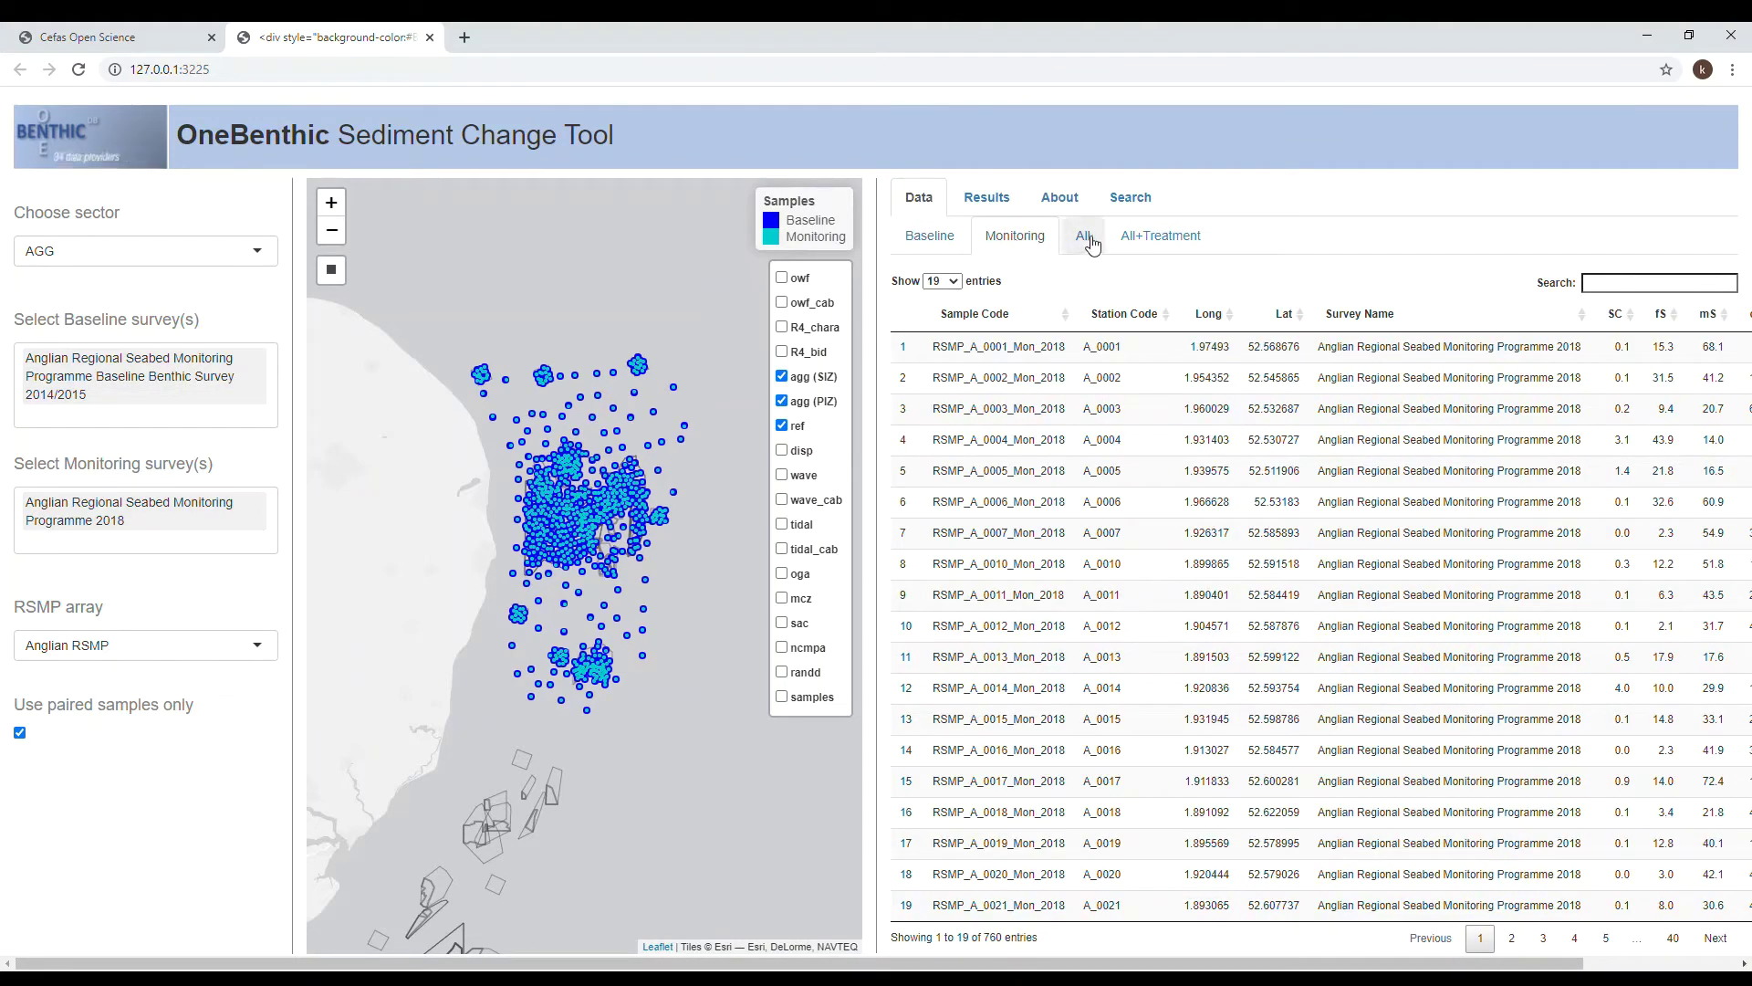
left_click(1091, 245)
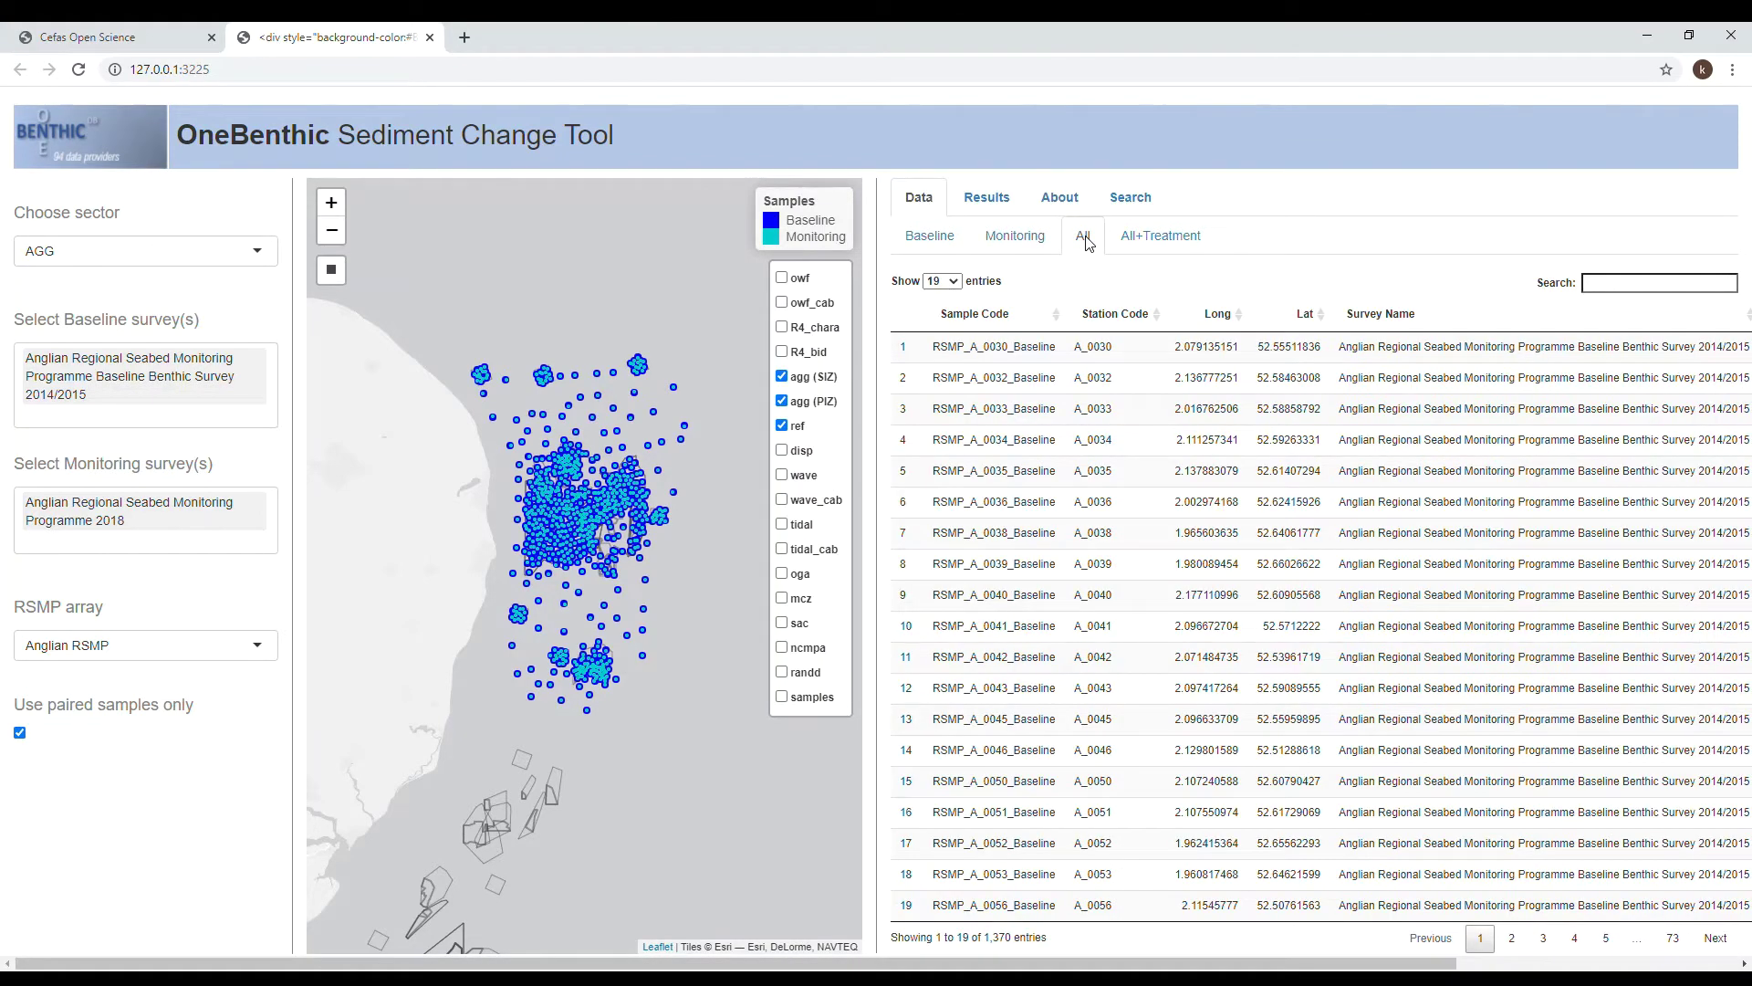
left_click(1136, 237)
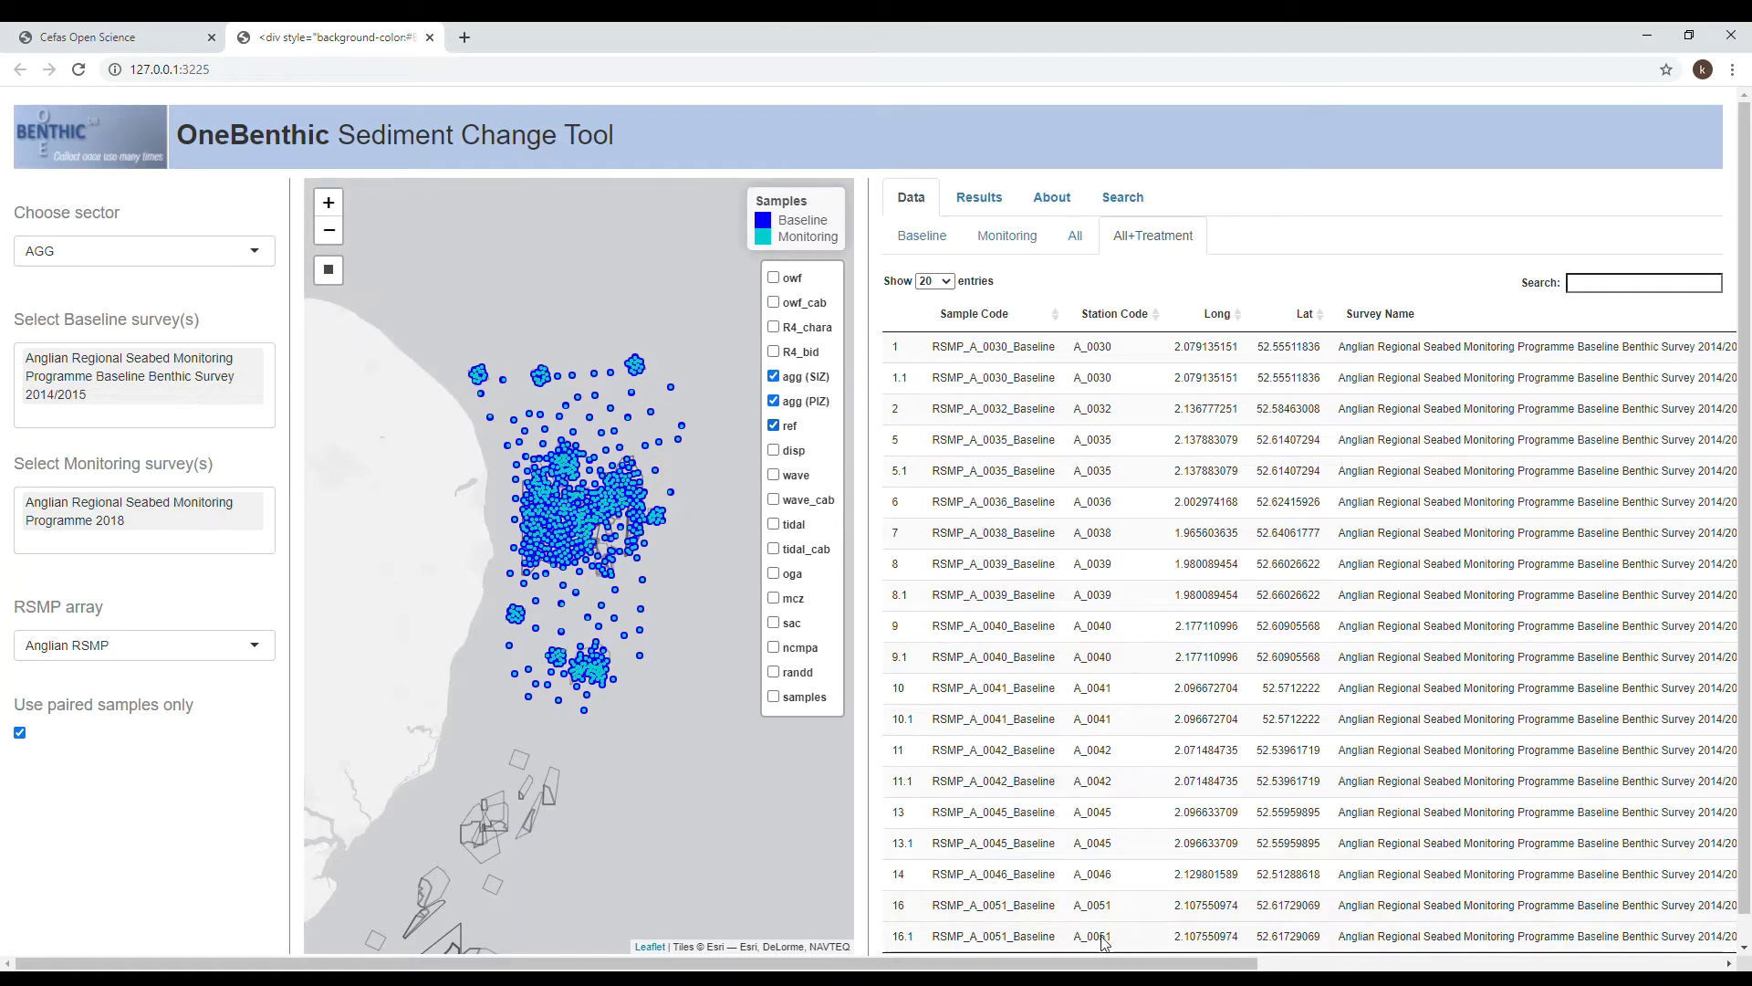
Examine the region-level line plots, means, 2D nMDS, Simper and Change results, and recheck the Anosim table.
left_click(987, 209)
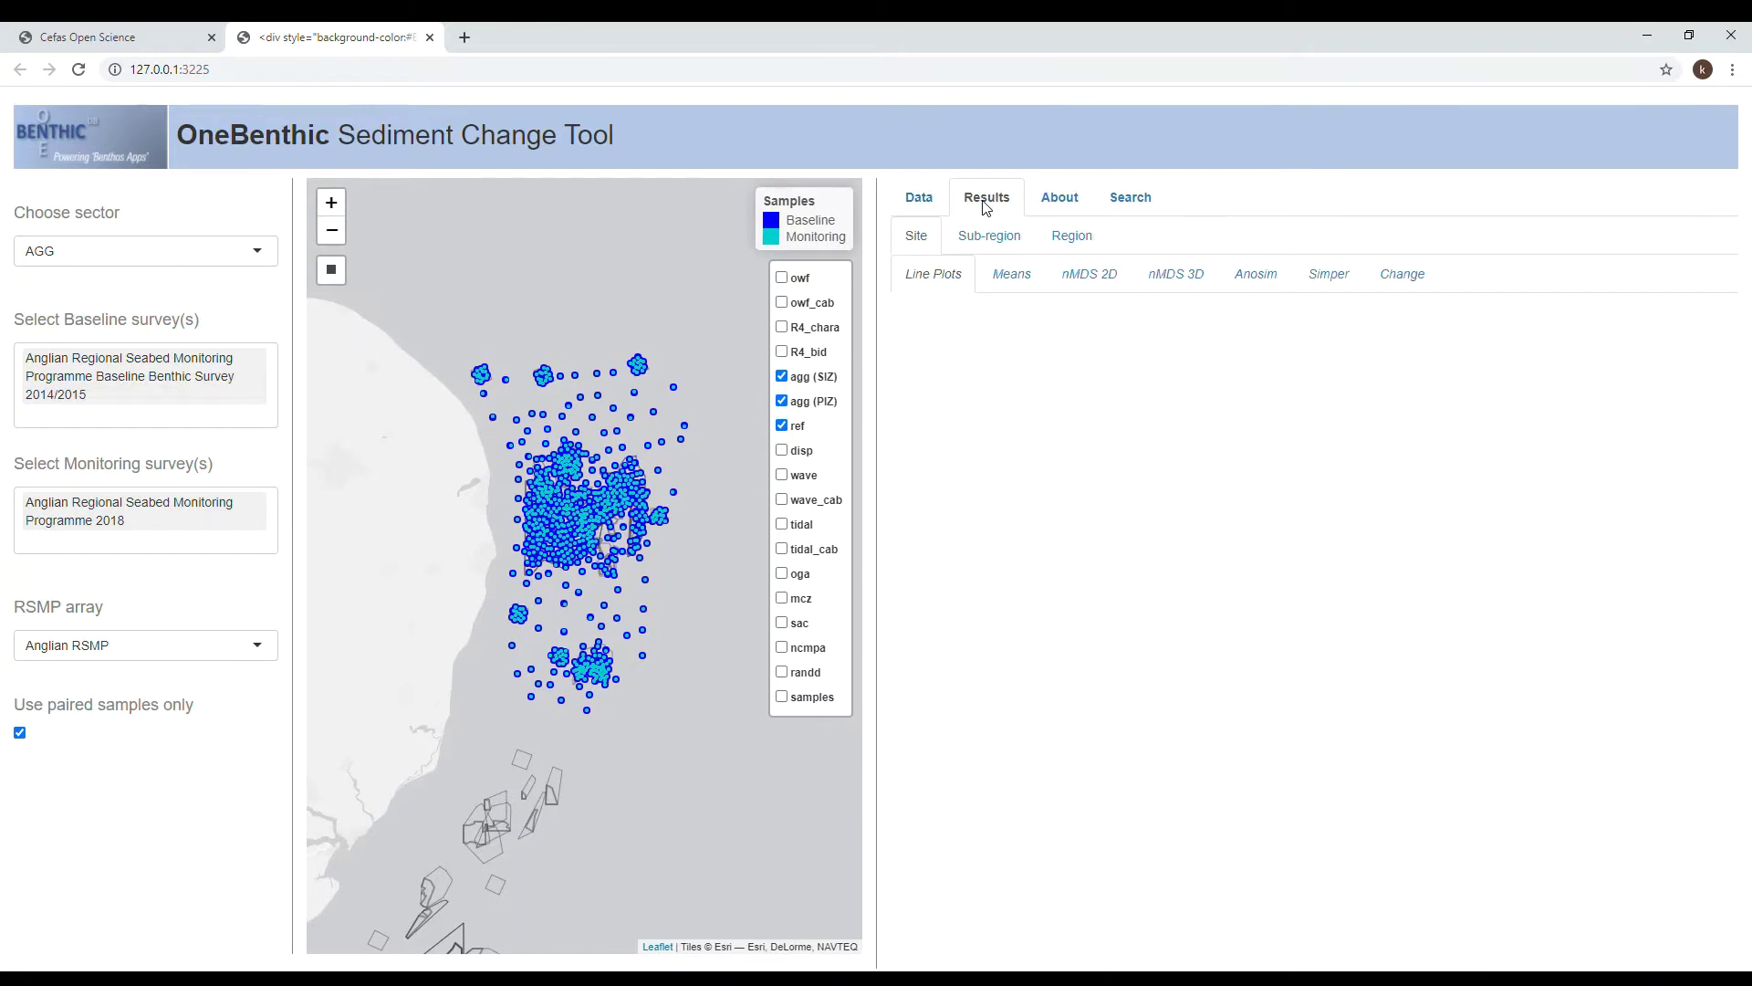
left_click(1074, 237)
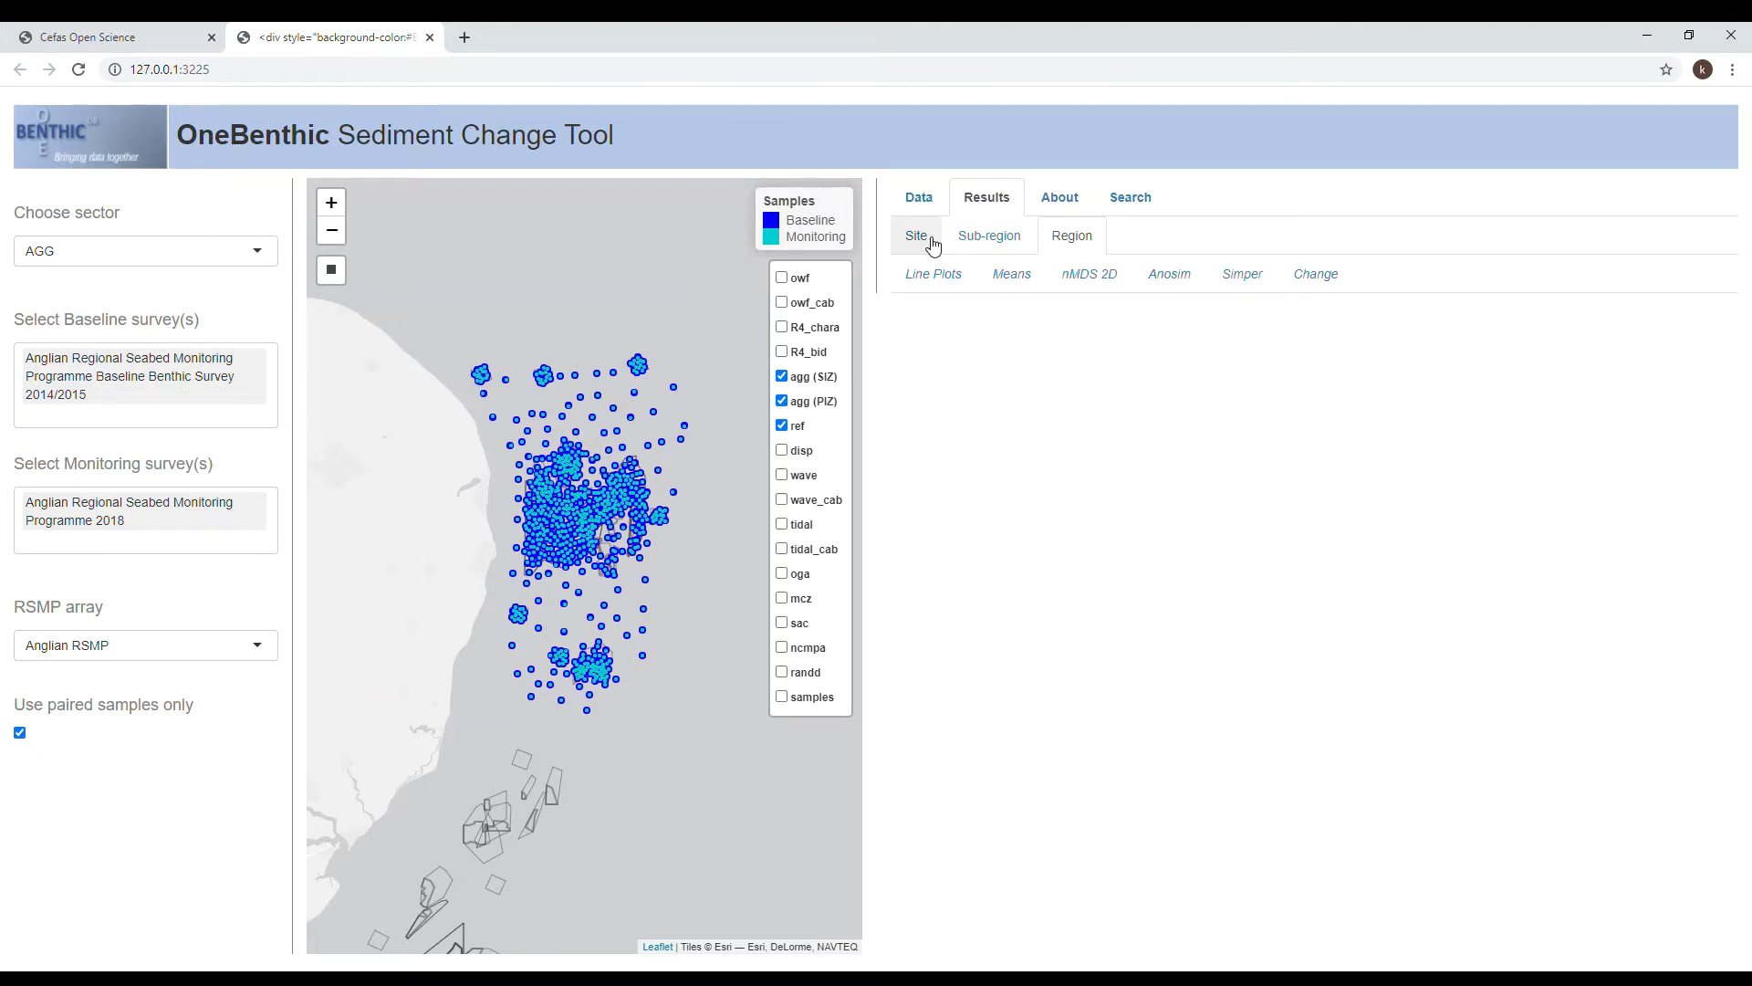
left_click(952, 285)
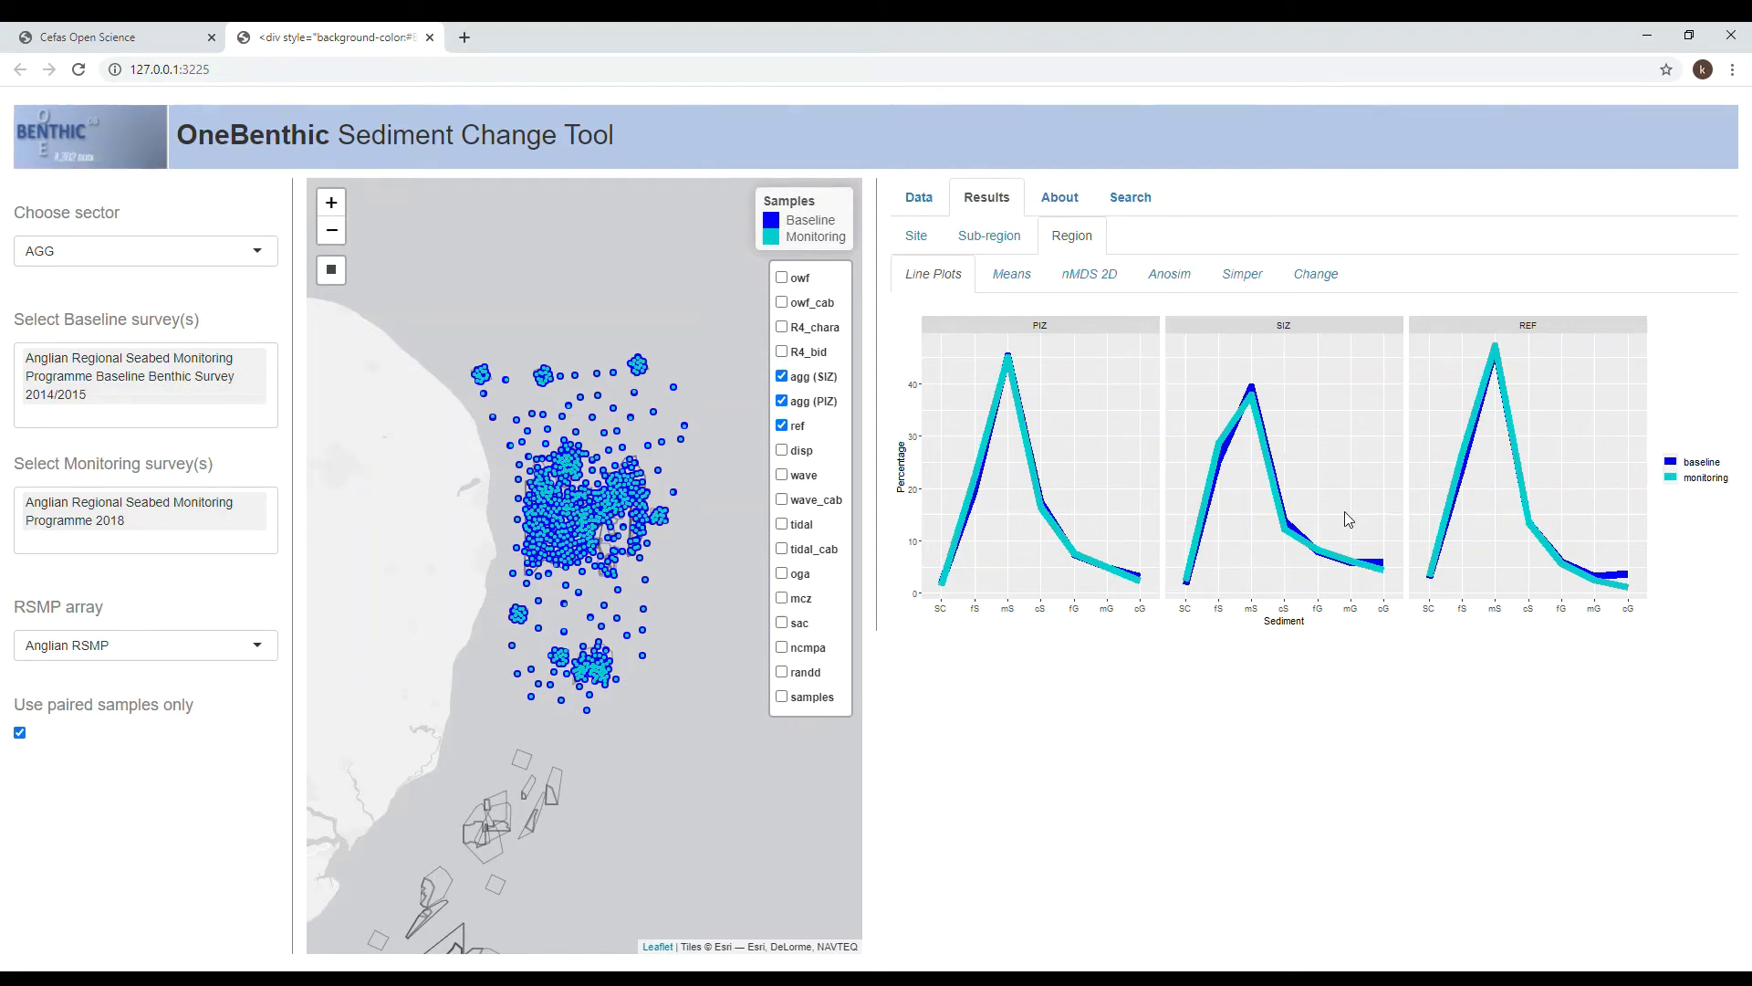
left_click(1028, 283)
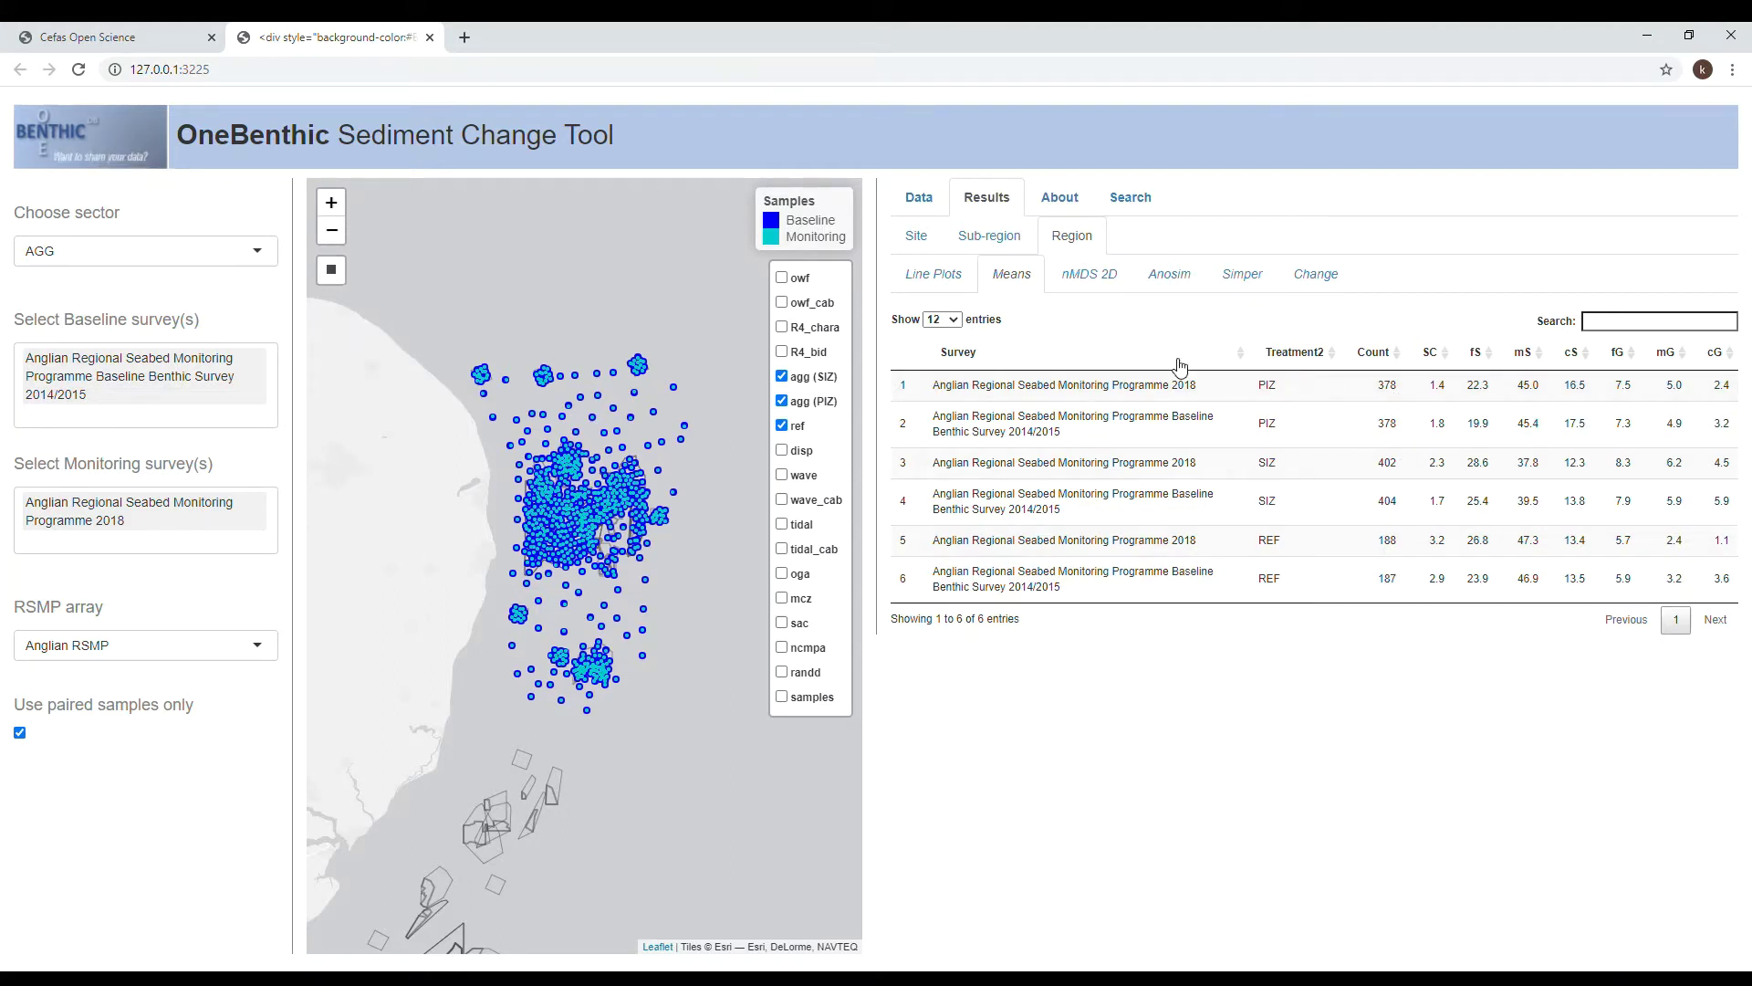
left_click(1095, 285)
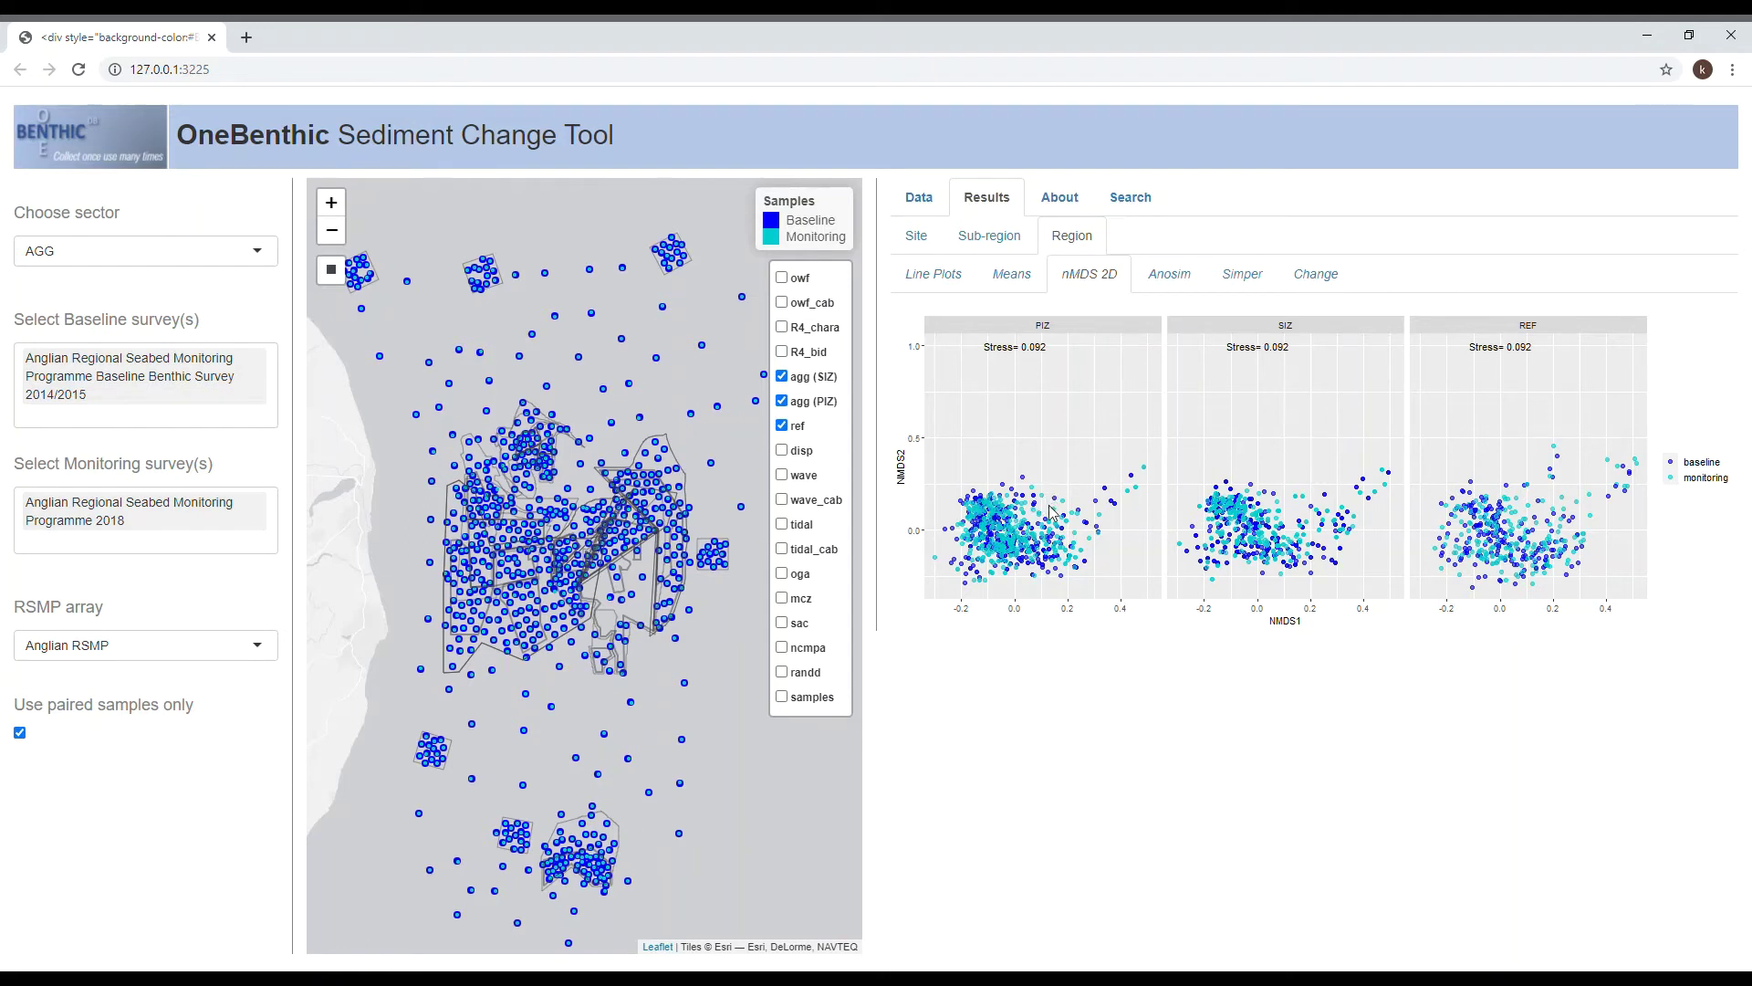
left_click(1171, 284)
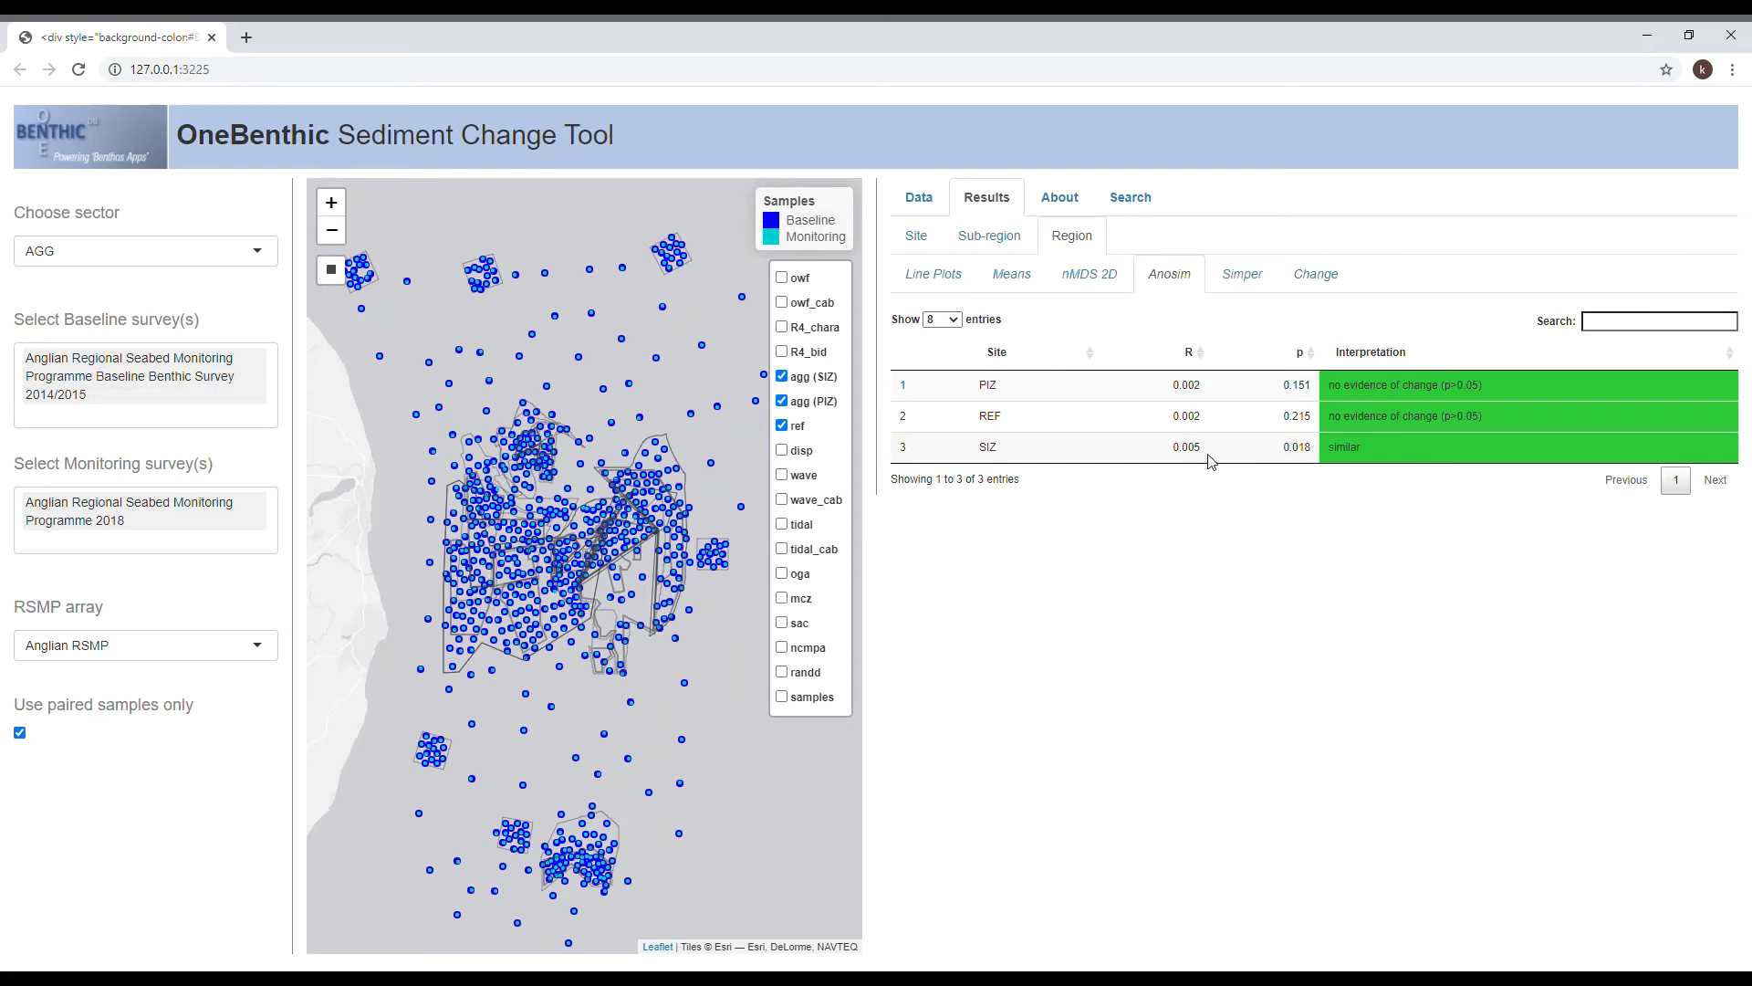
left_click(1229, 271)
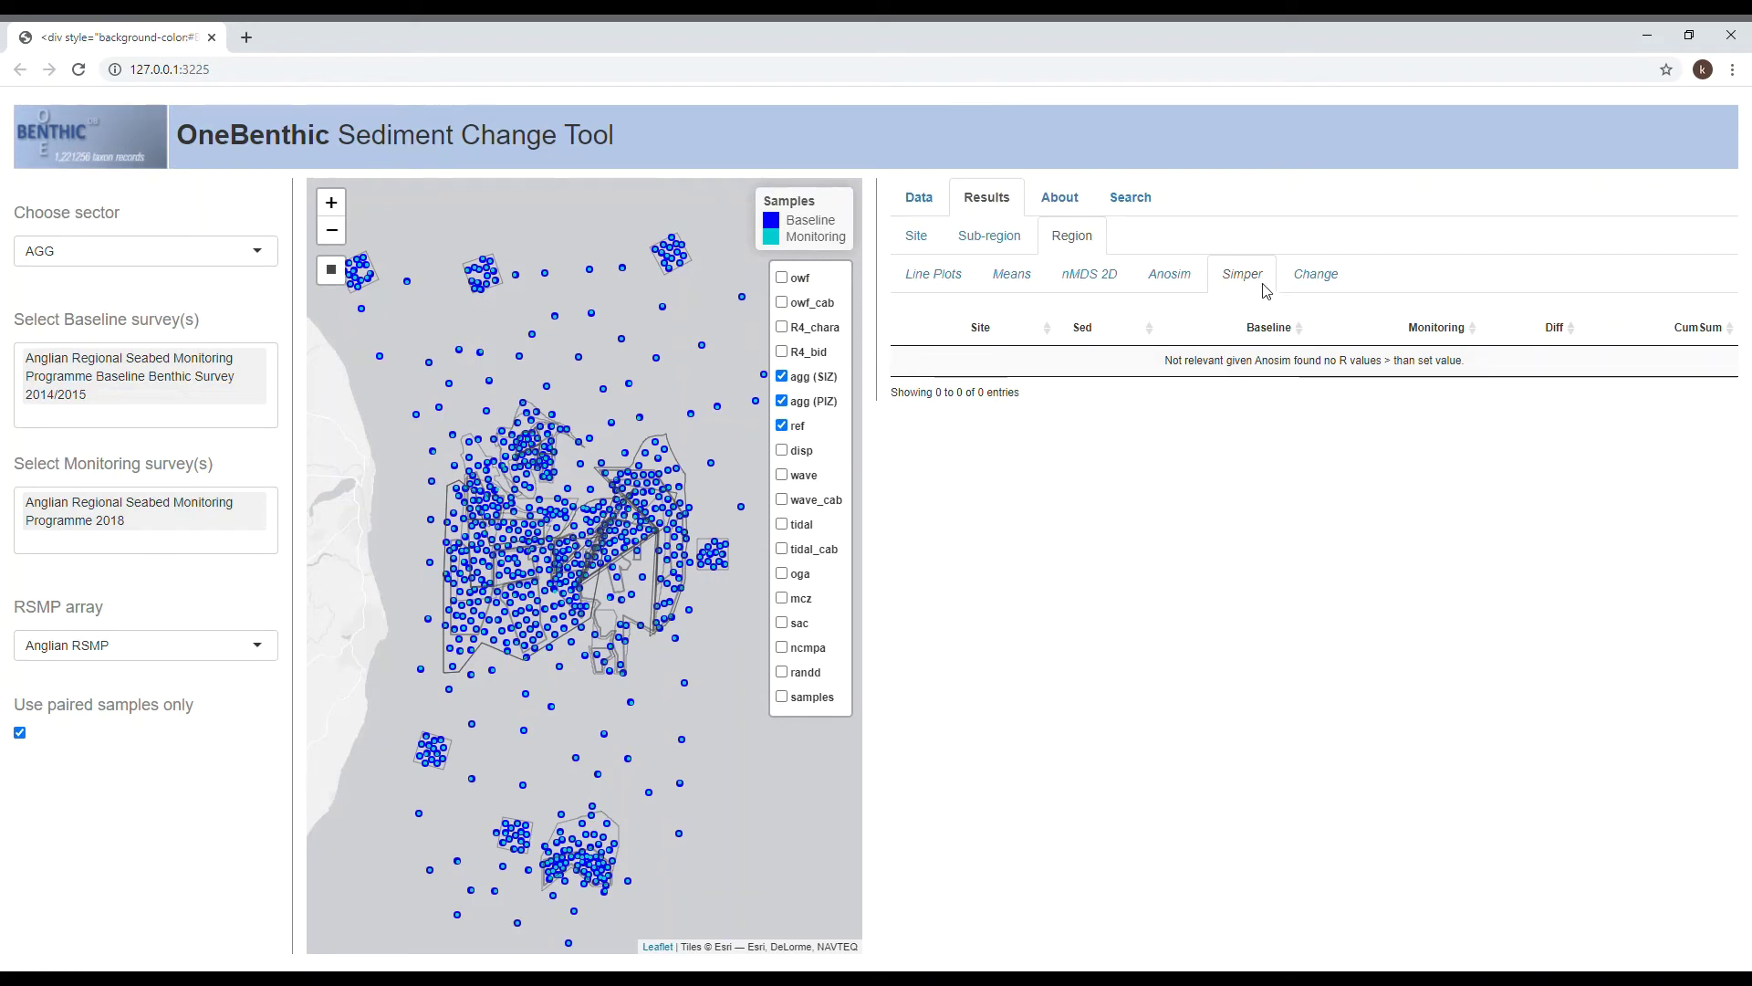
left_click(1314, 284)
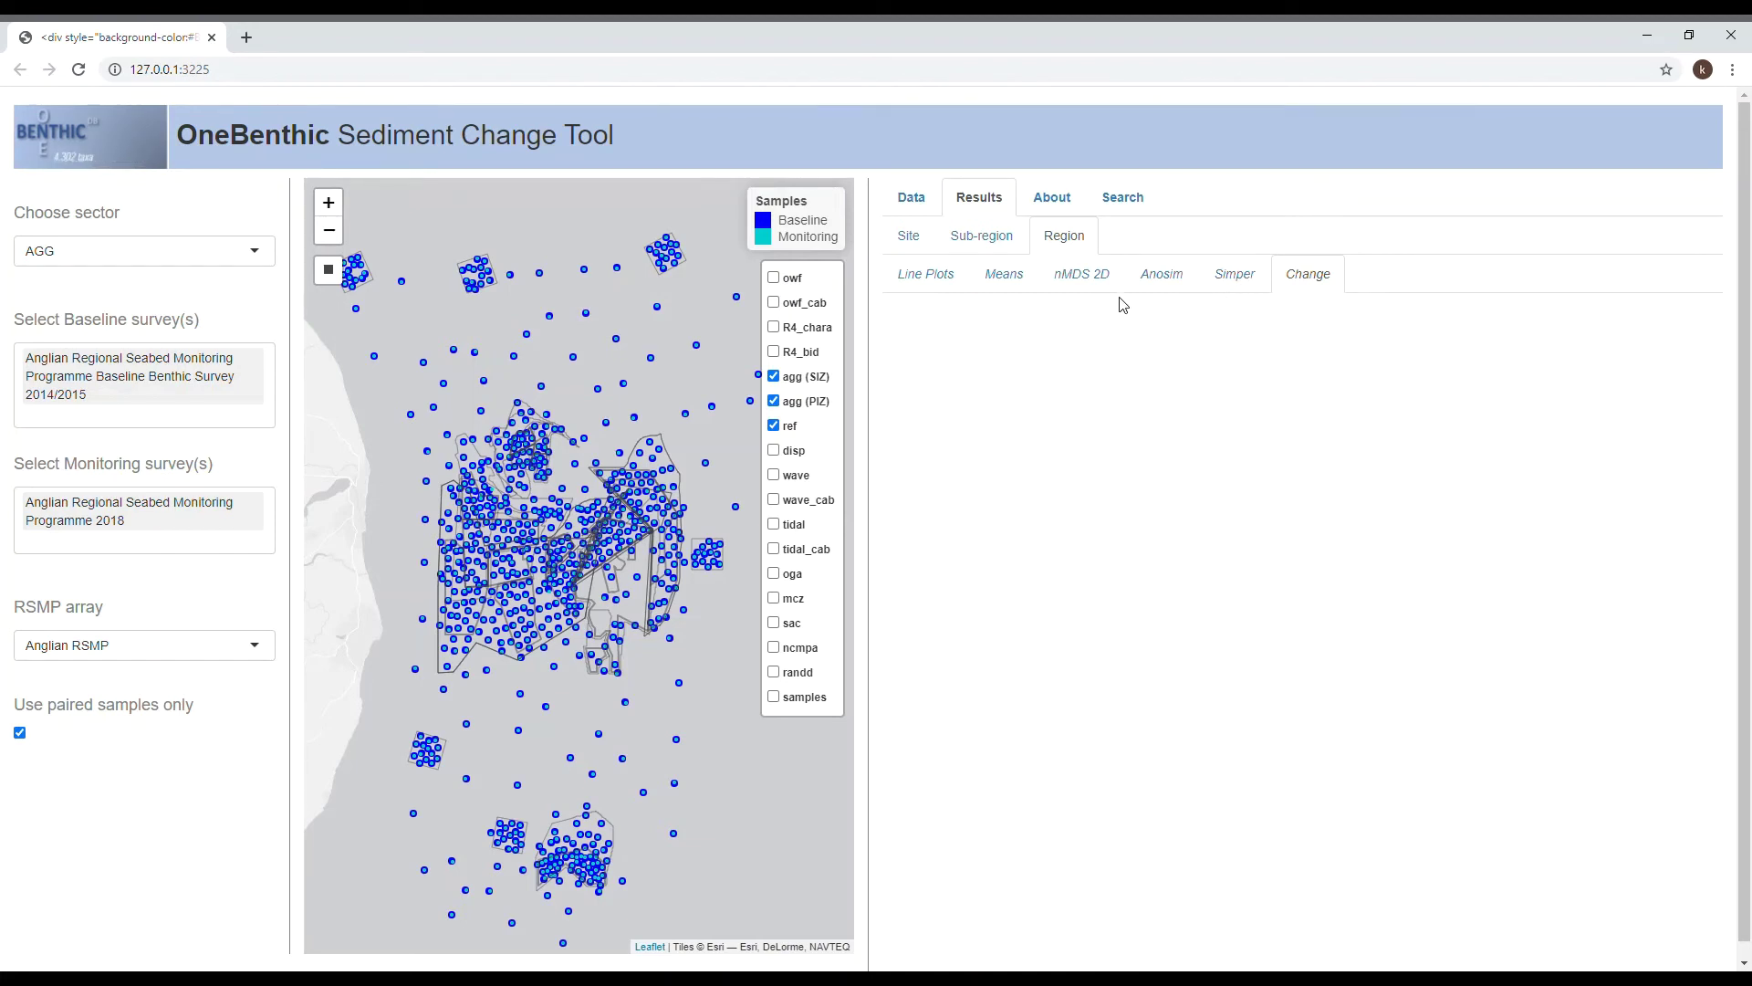
left_click(1159, 279)
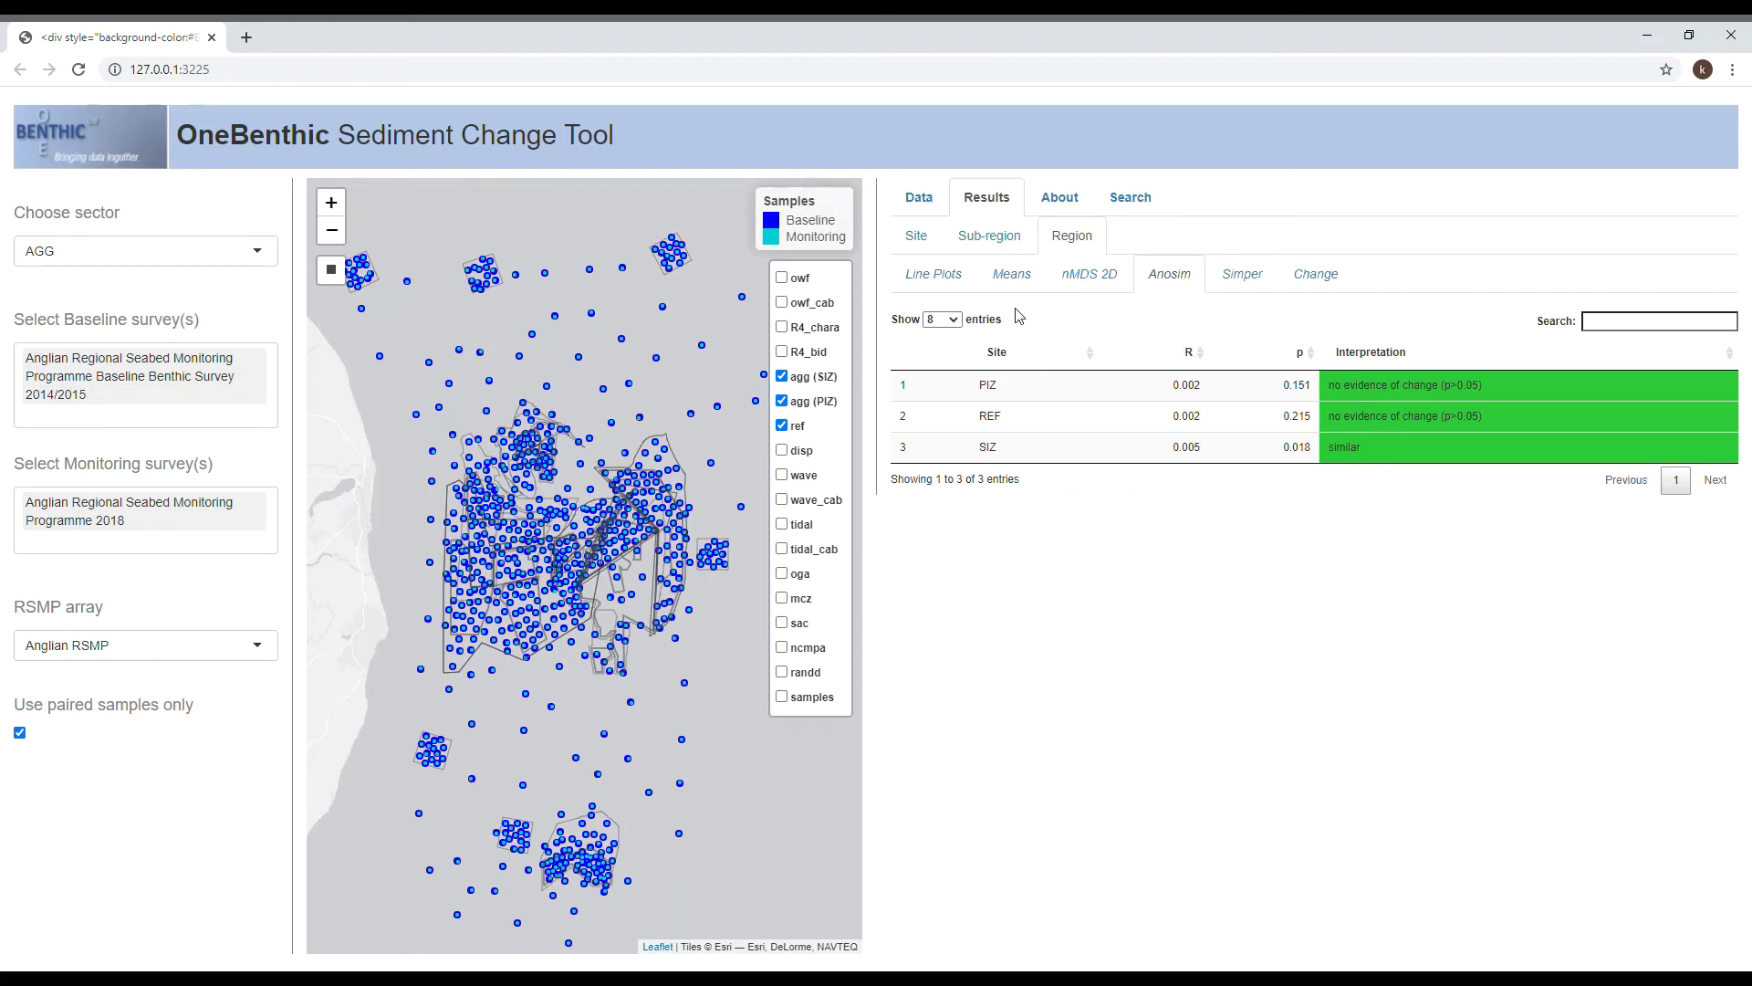
Examine the site-level line plots, survey means table and 2D nMDS plots.
left_click(918, 240)
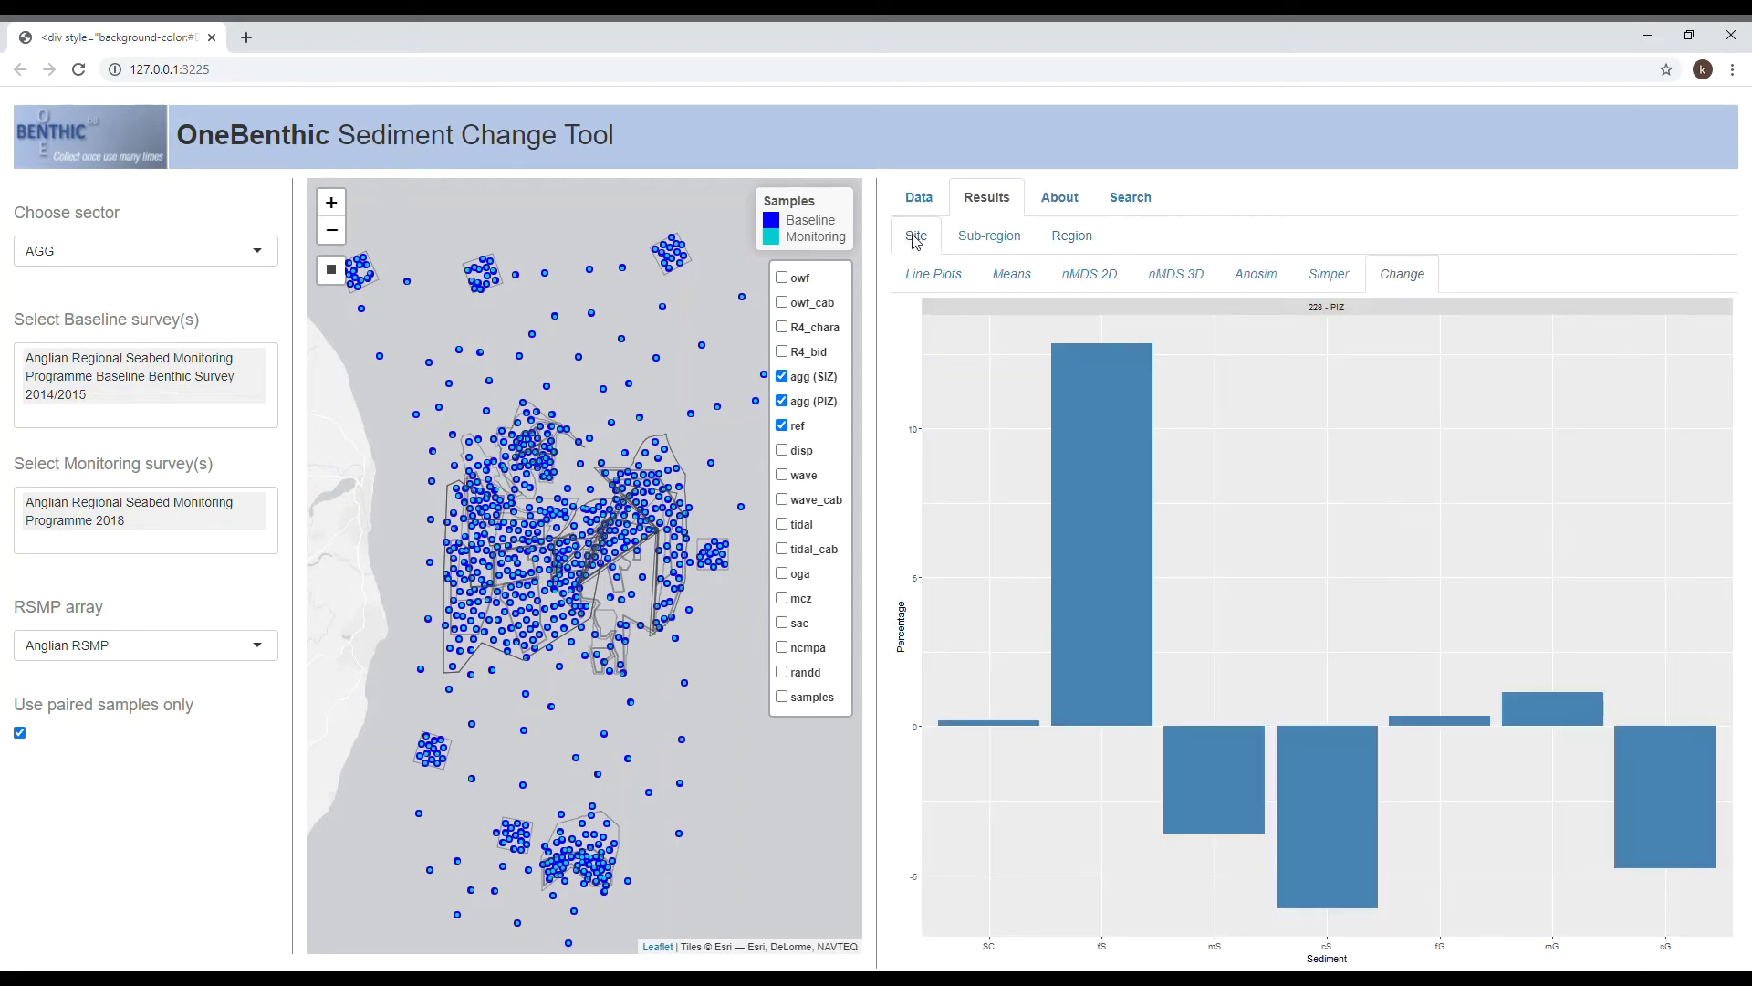
left_click(932, 278)
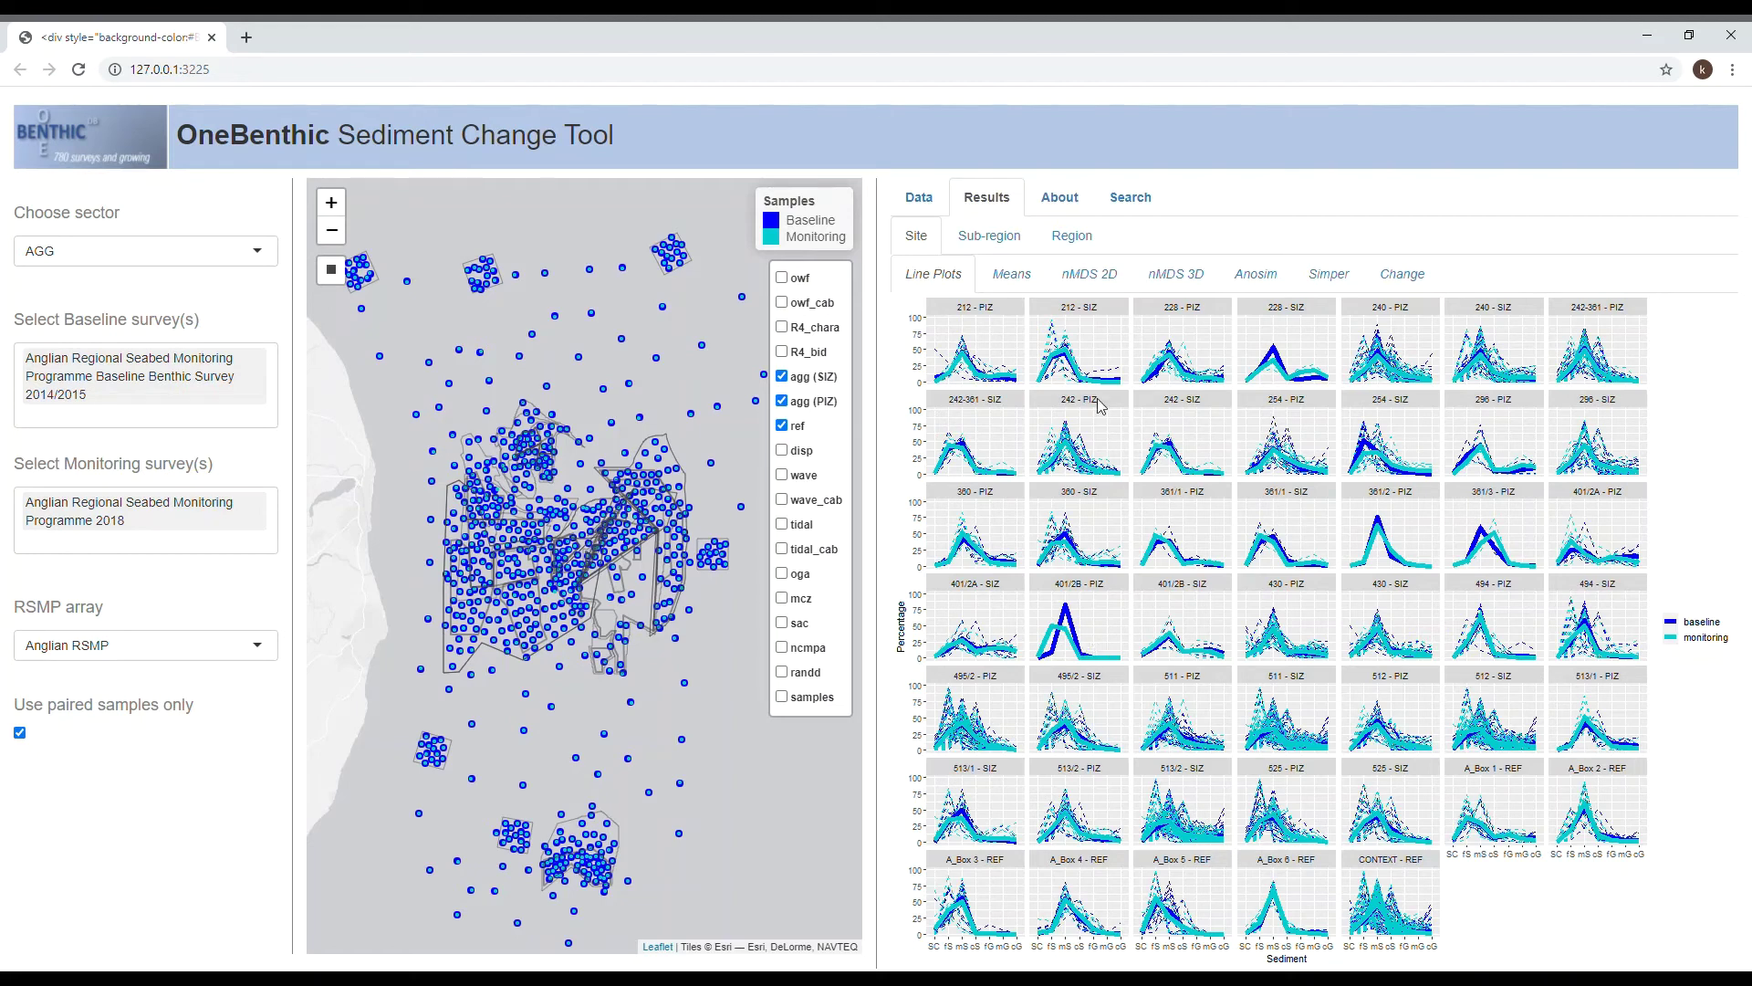
left_click(1013, 285)
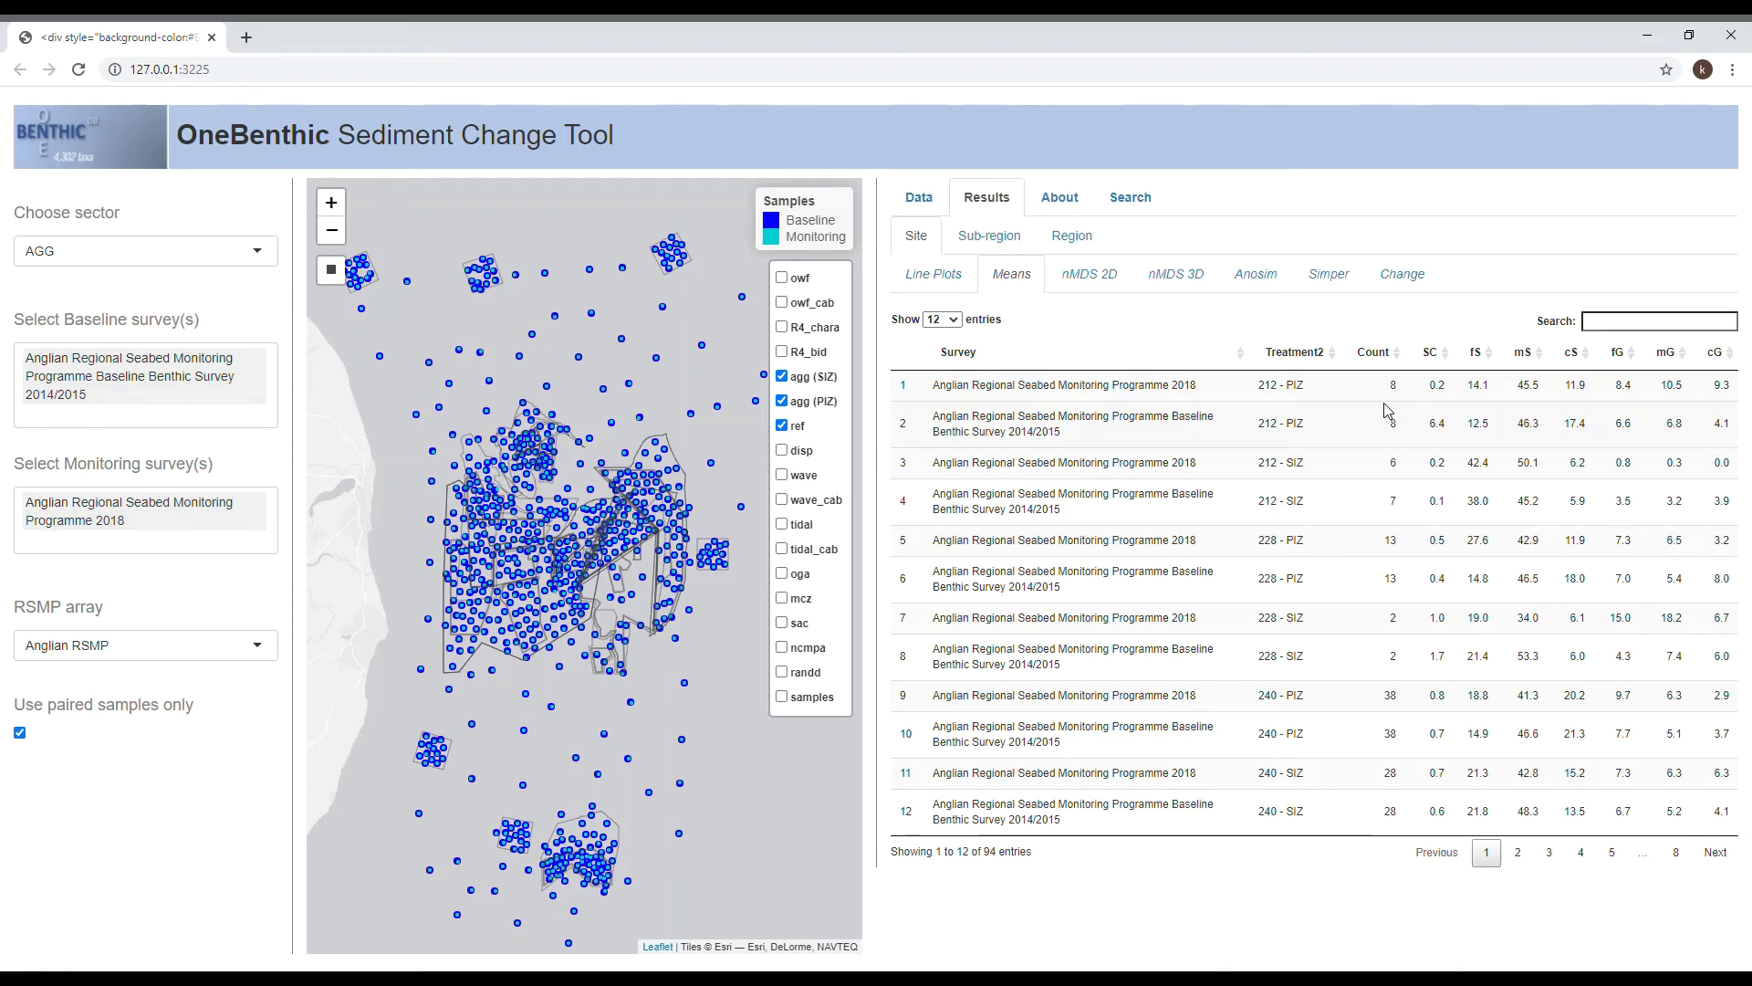
left_click(1089, 276)
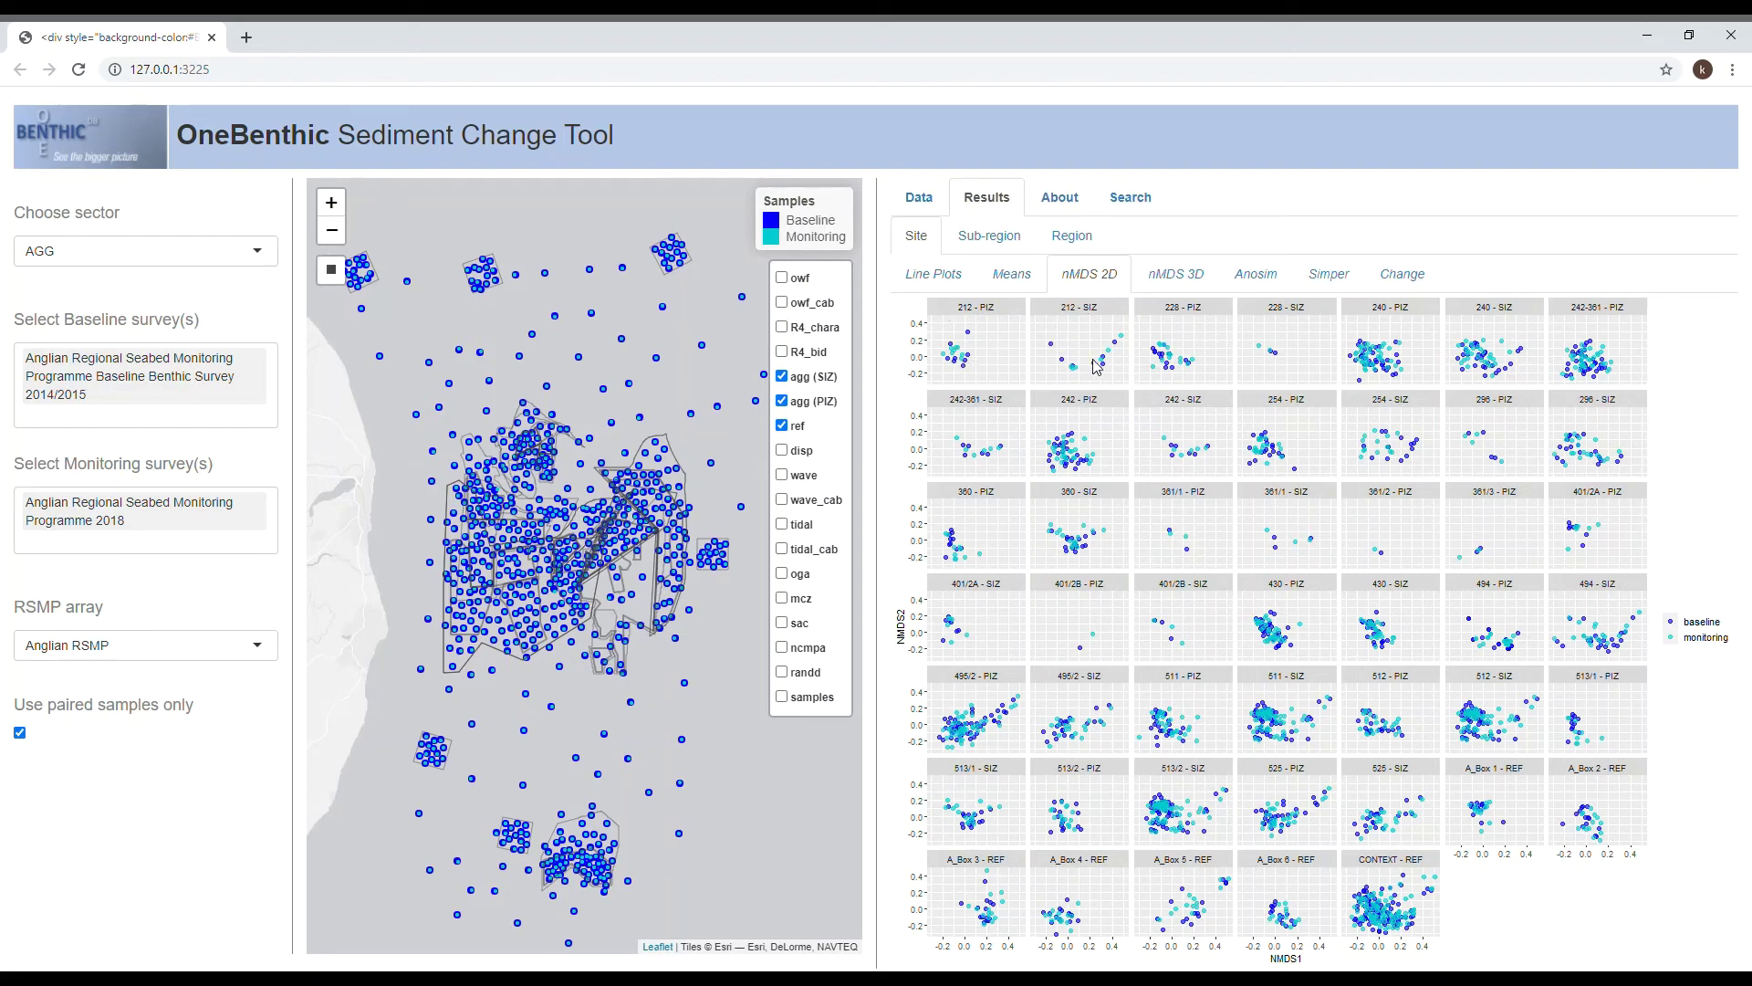
In the site-level 3D nMDS plot, hide all 212 and 228 traces and both 240 - PIZ traces, and inspect the point cloud from different angles.
left_click(1177, 280)
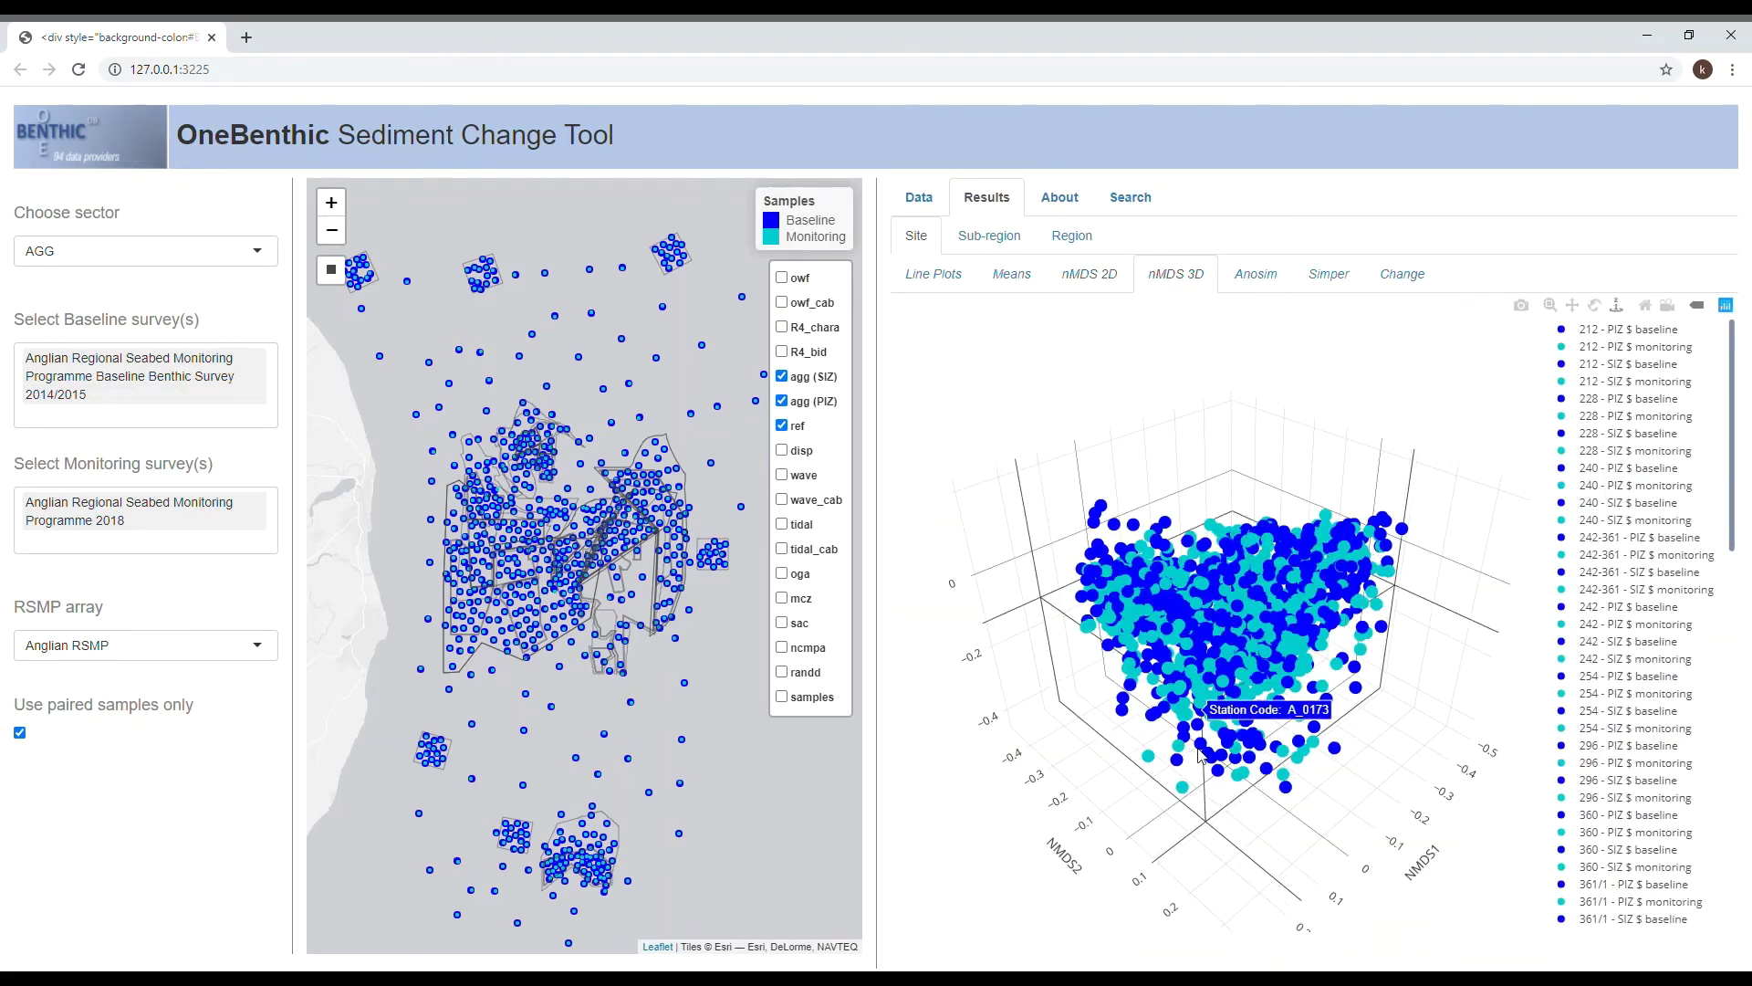
left_click_drag(1206, 814, 1109, 770)
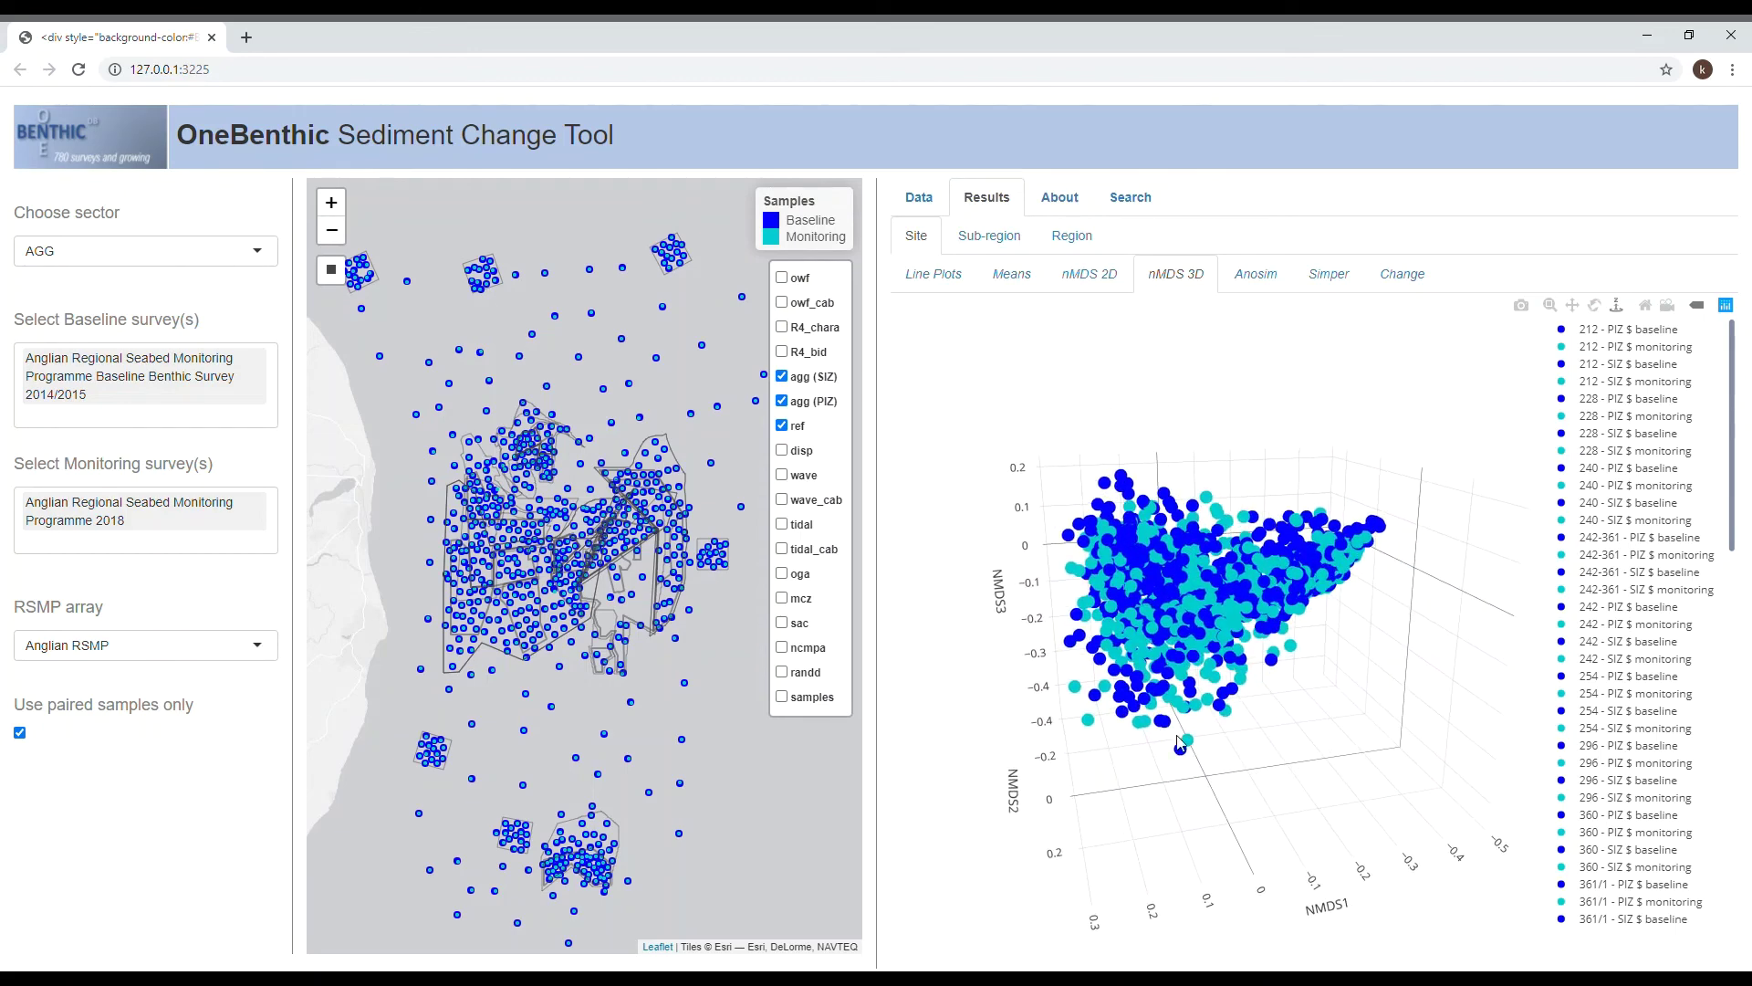
left_click(1570, 334)
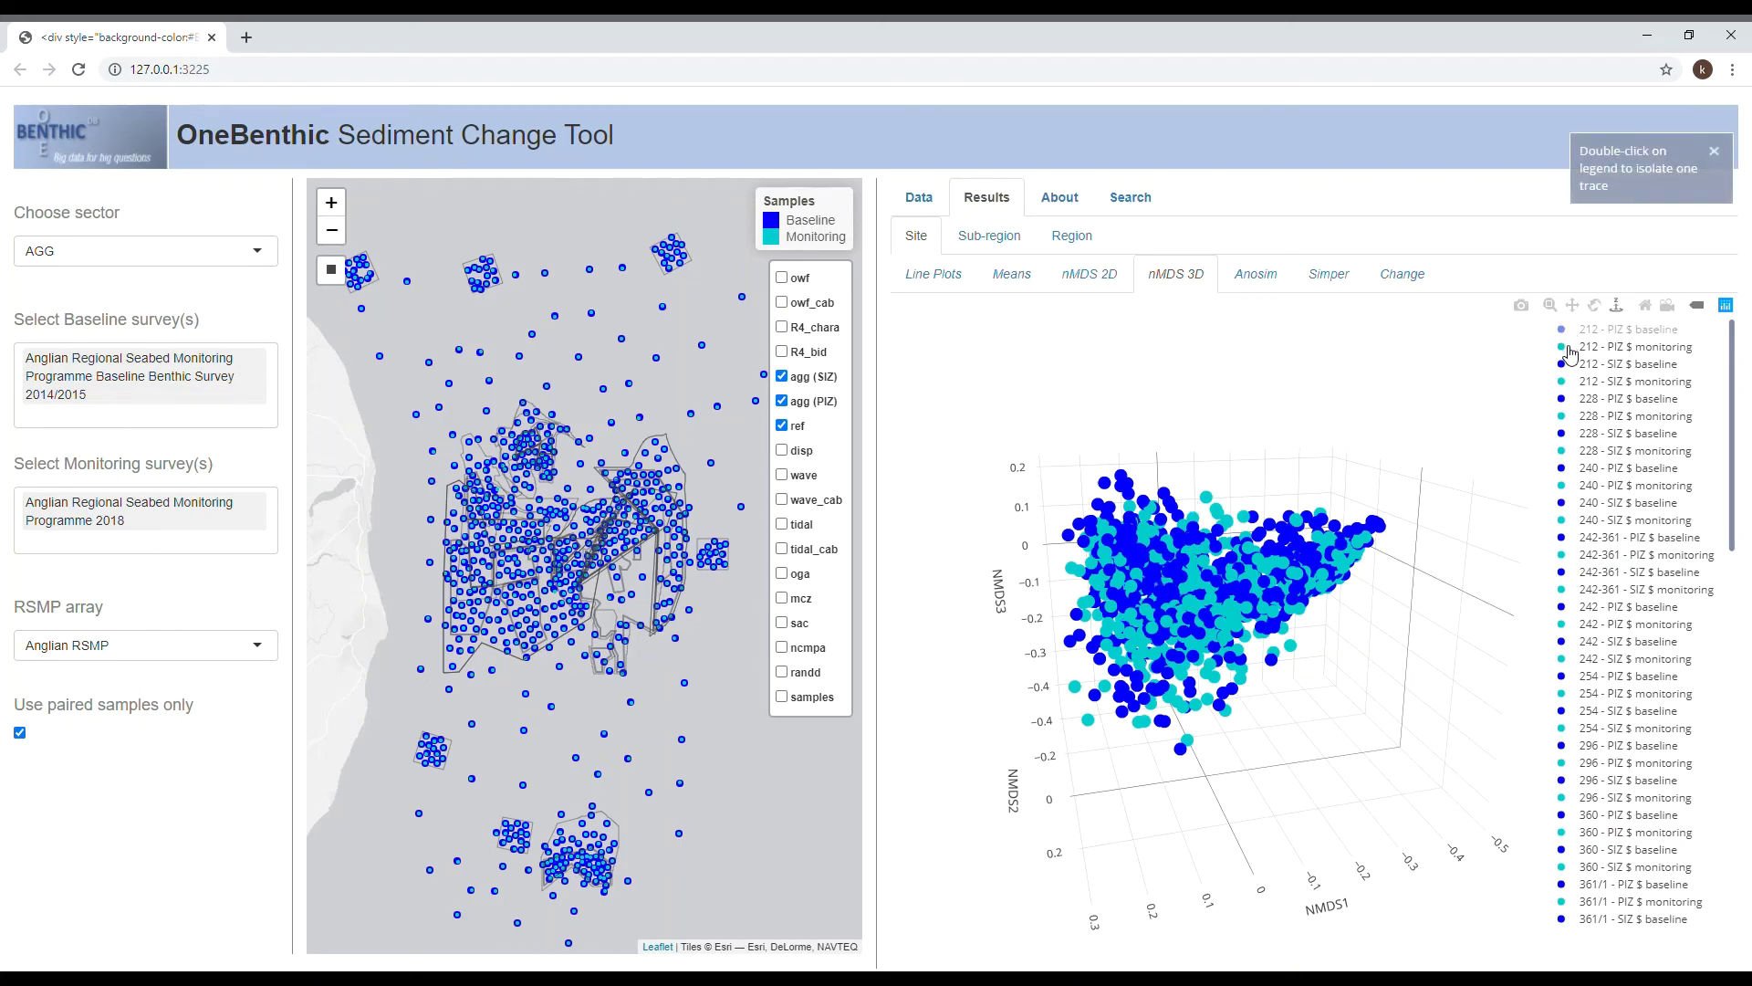
left_click(1571, 349)
left_click(1570, 366)
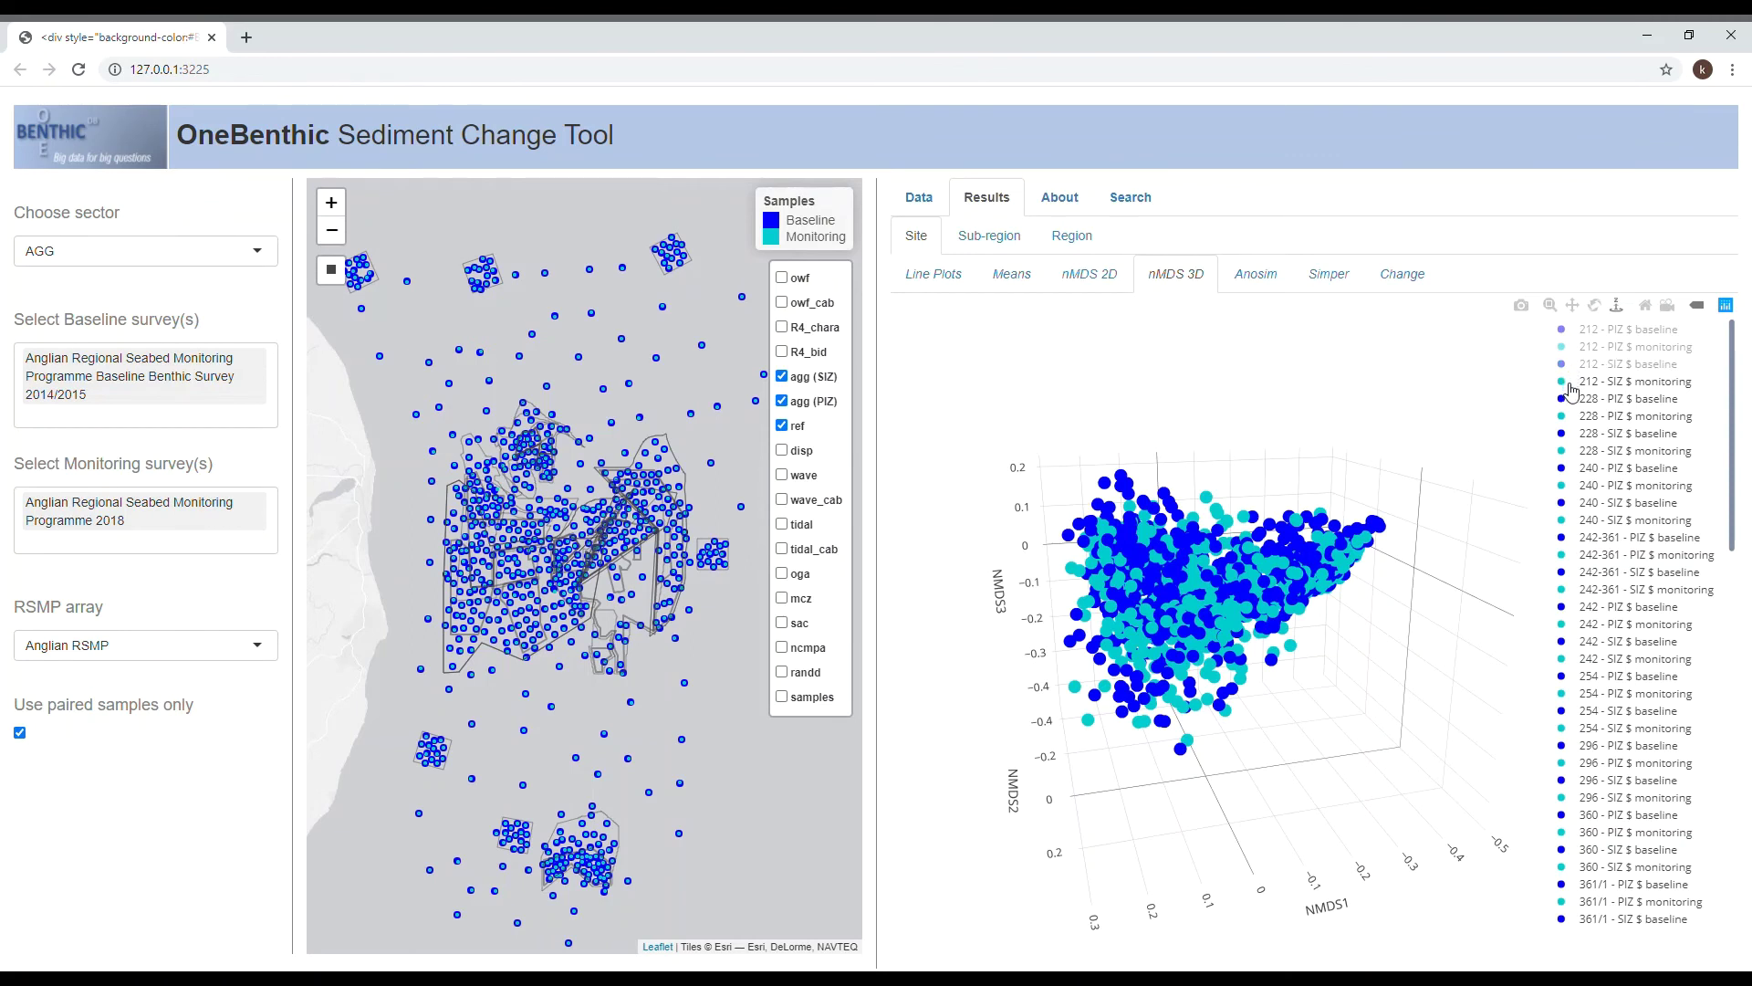
left_click(1568, 385)
left_click(1571, 401)
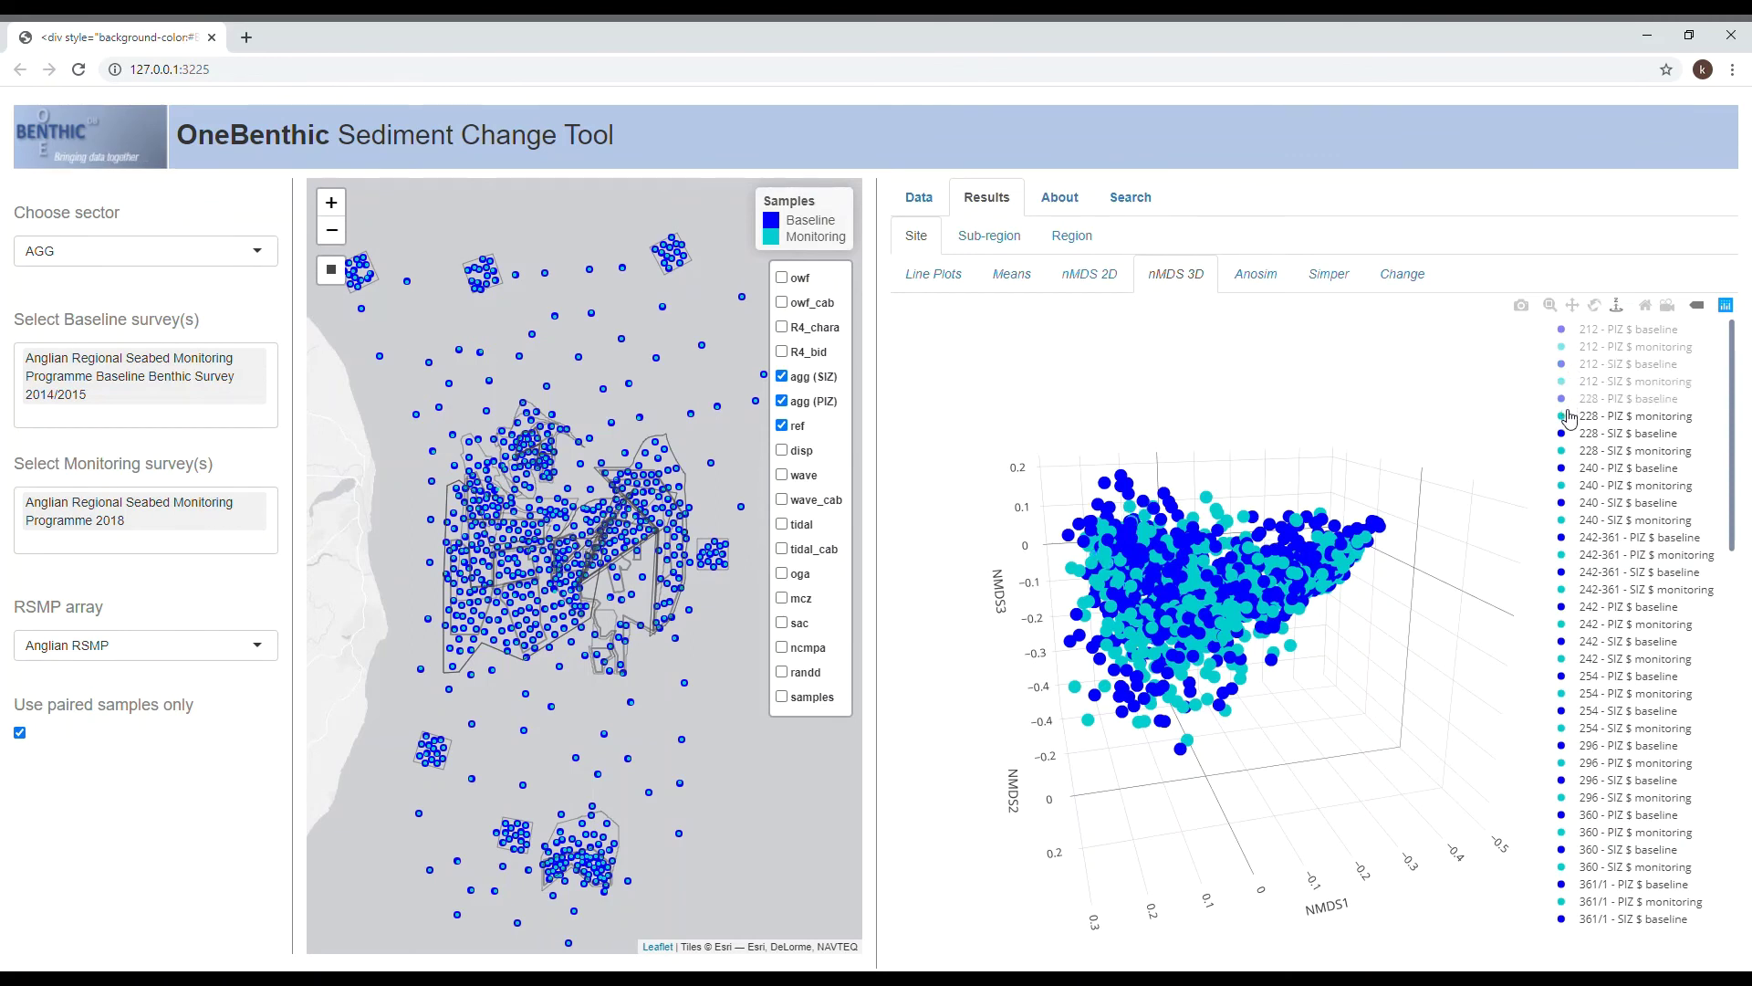
left_click(1571, 418)
left_click(1571, 435)
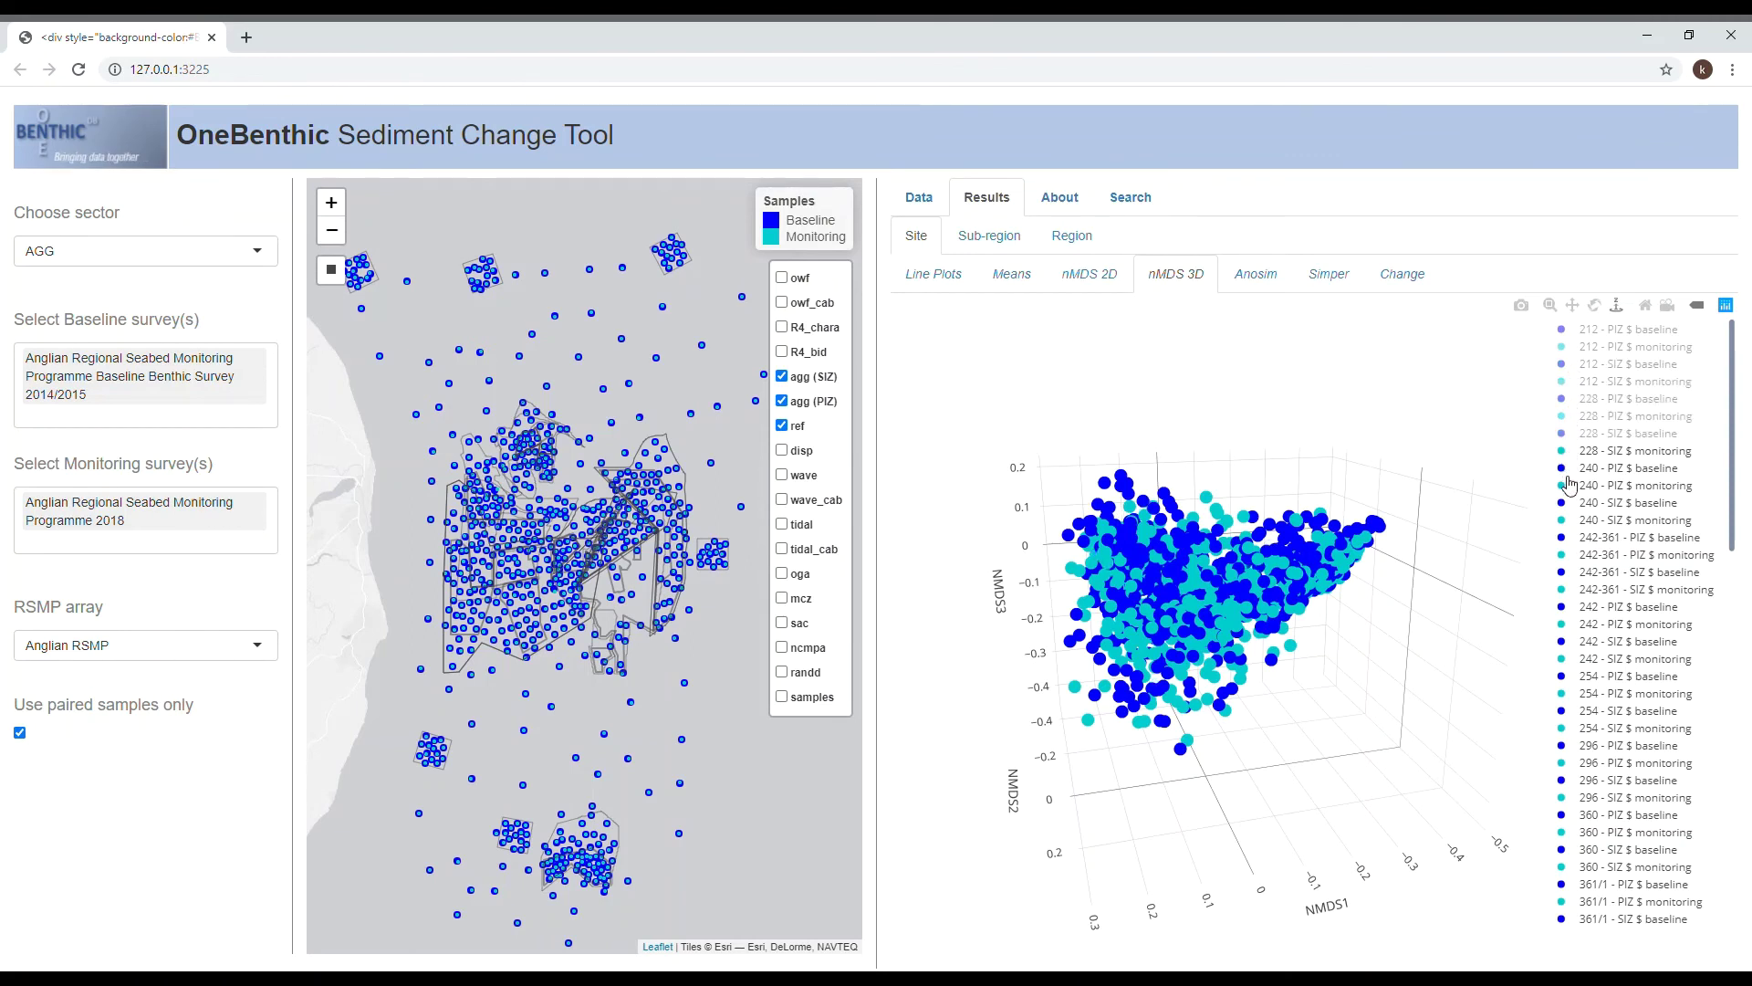
left_click(1570, 452)
left_click(1571, 469)
left_click(1569, 488)
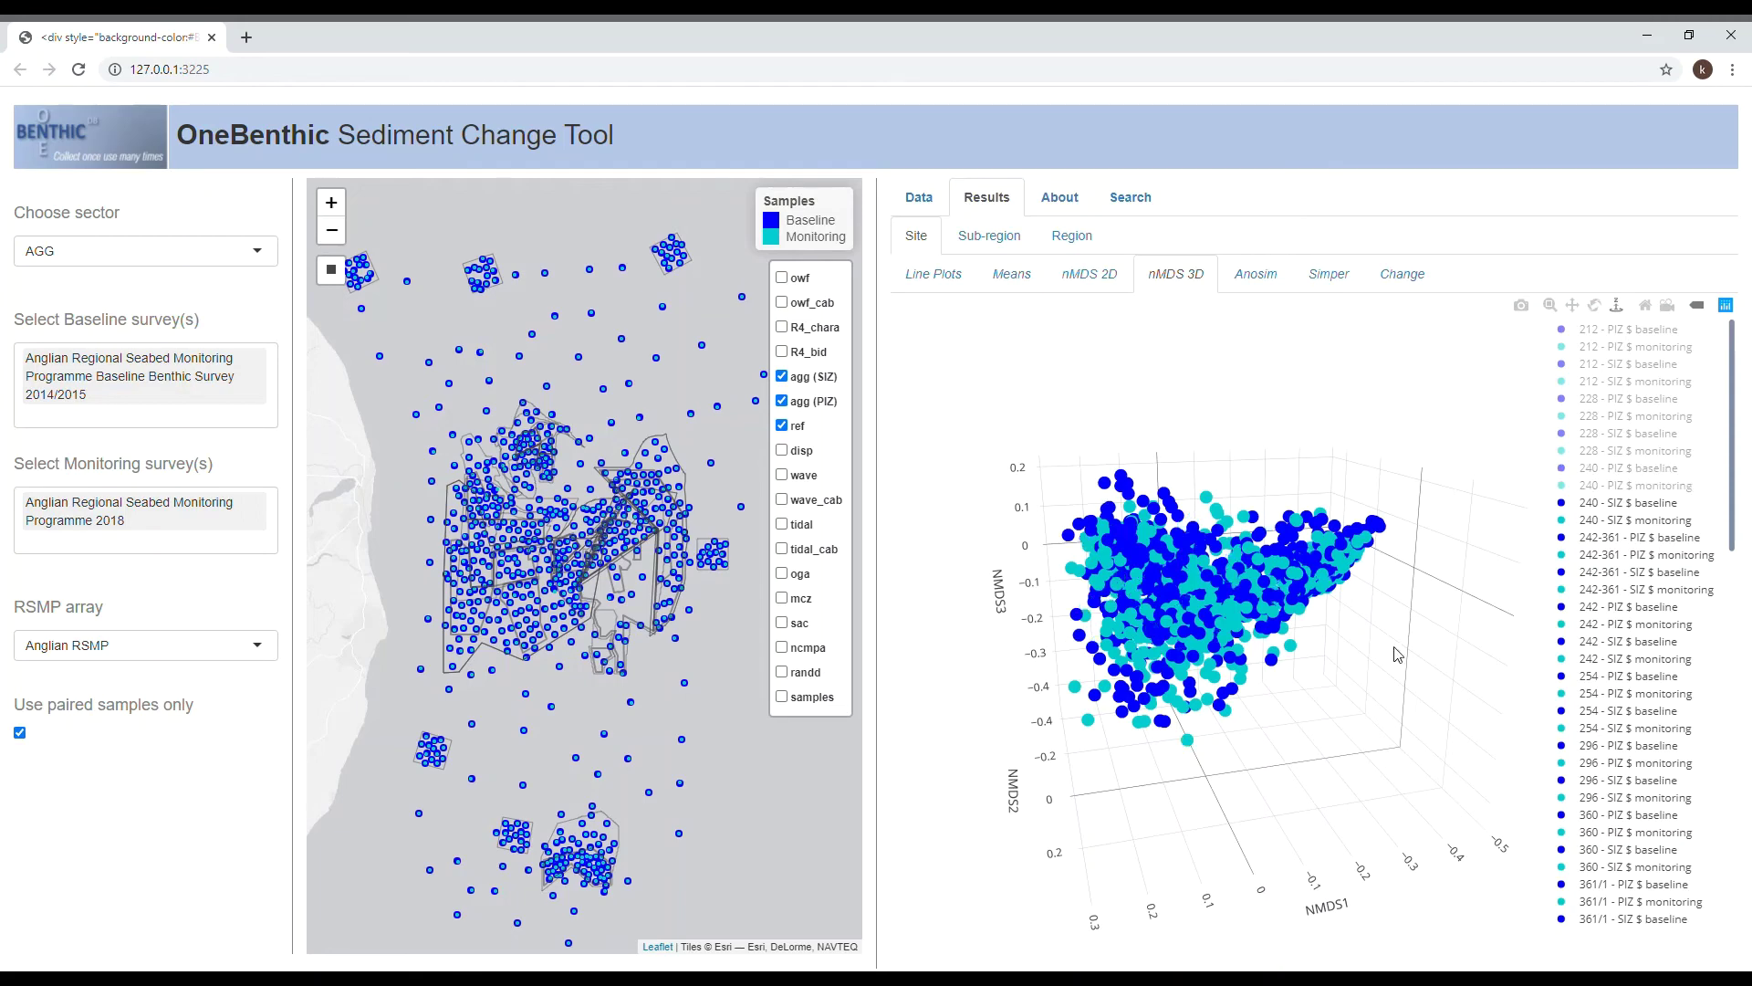
mouse_move(1336, 683)
left_mouse_down()
mouse_move(1248, 673)
mouse_move(1424, 785)
mouse_move(1451, 835)
mouse_move(1469, 657)
mouse_move(1380, 563)
left_mouse_up()
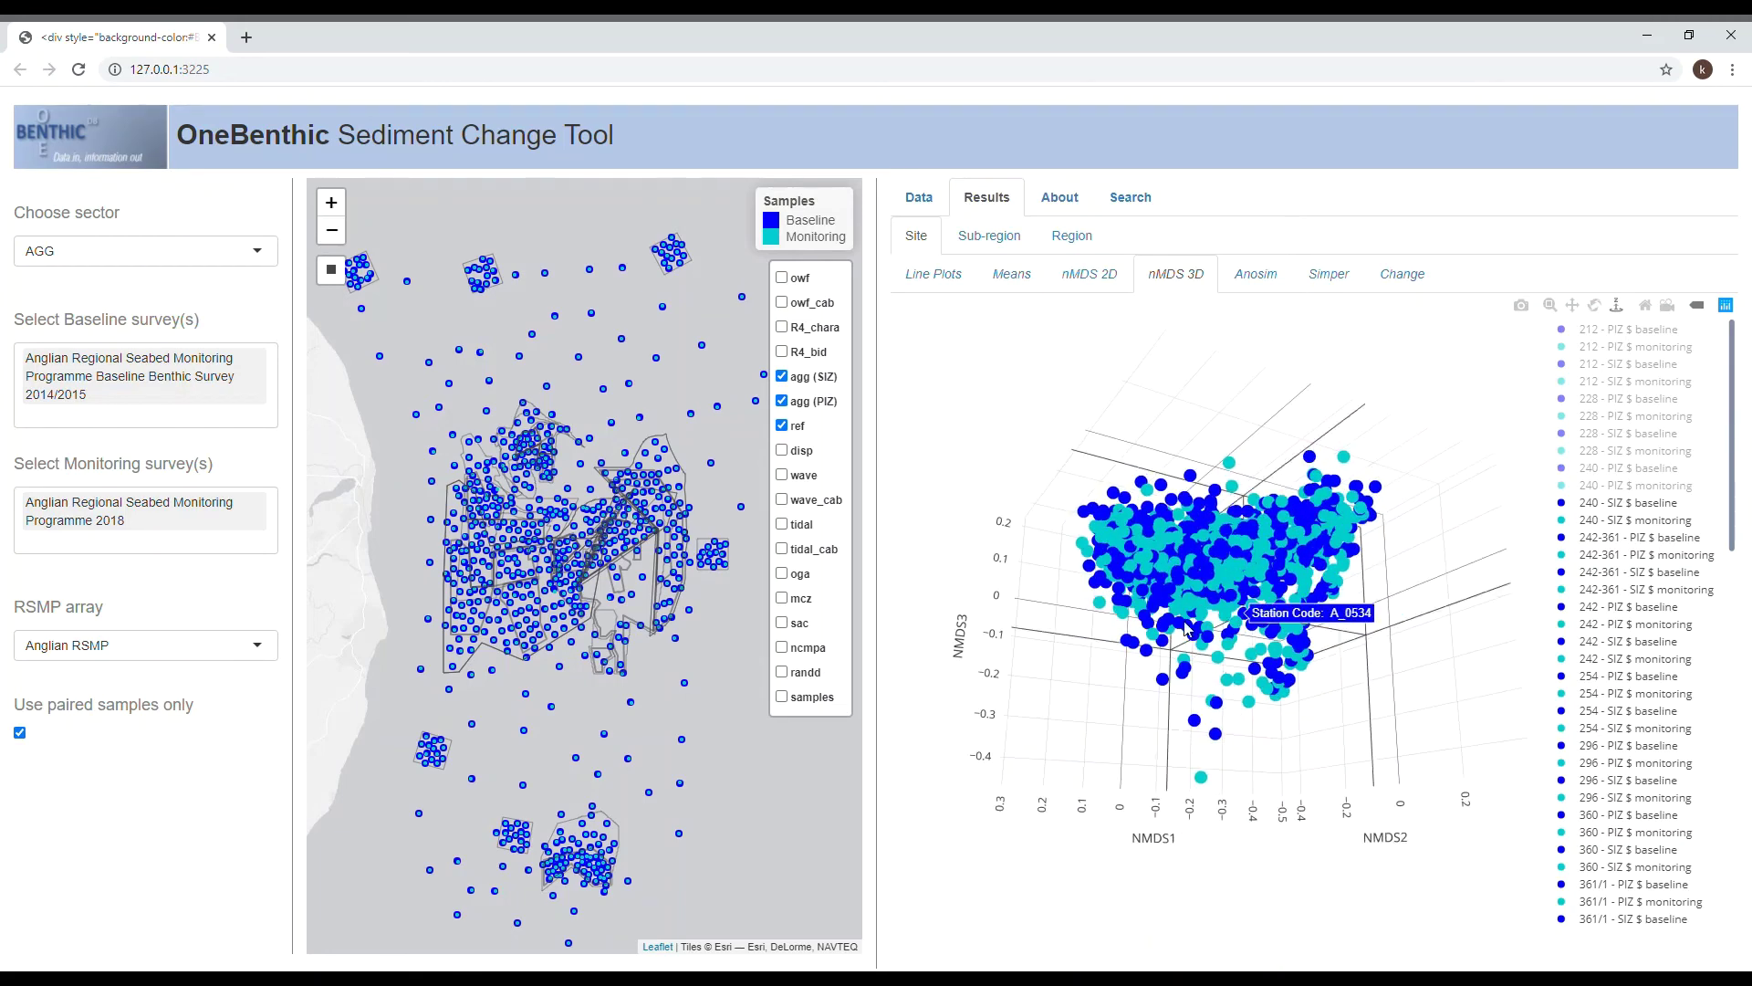
left_click_drag(1333, 716, 1192, 568)
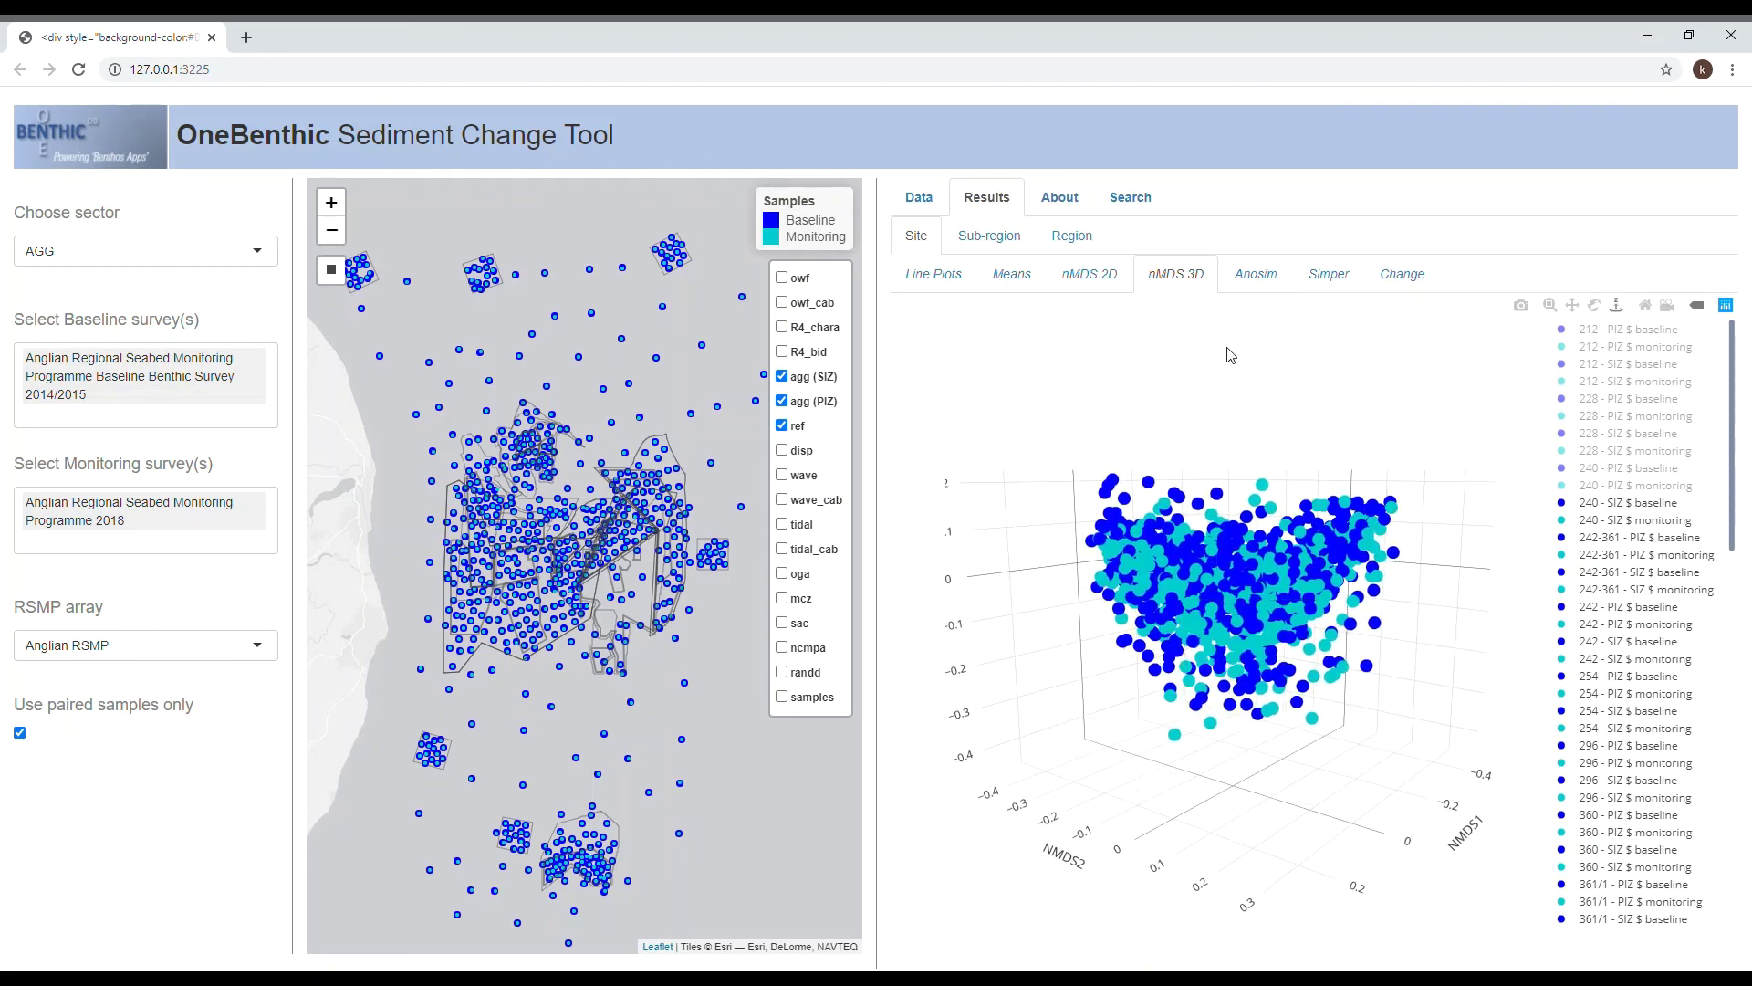
Review all three pages of the site-level Anosim results.
left_click(1256, 277)
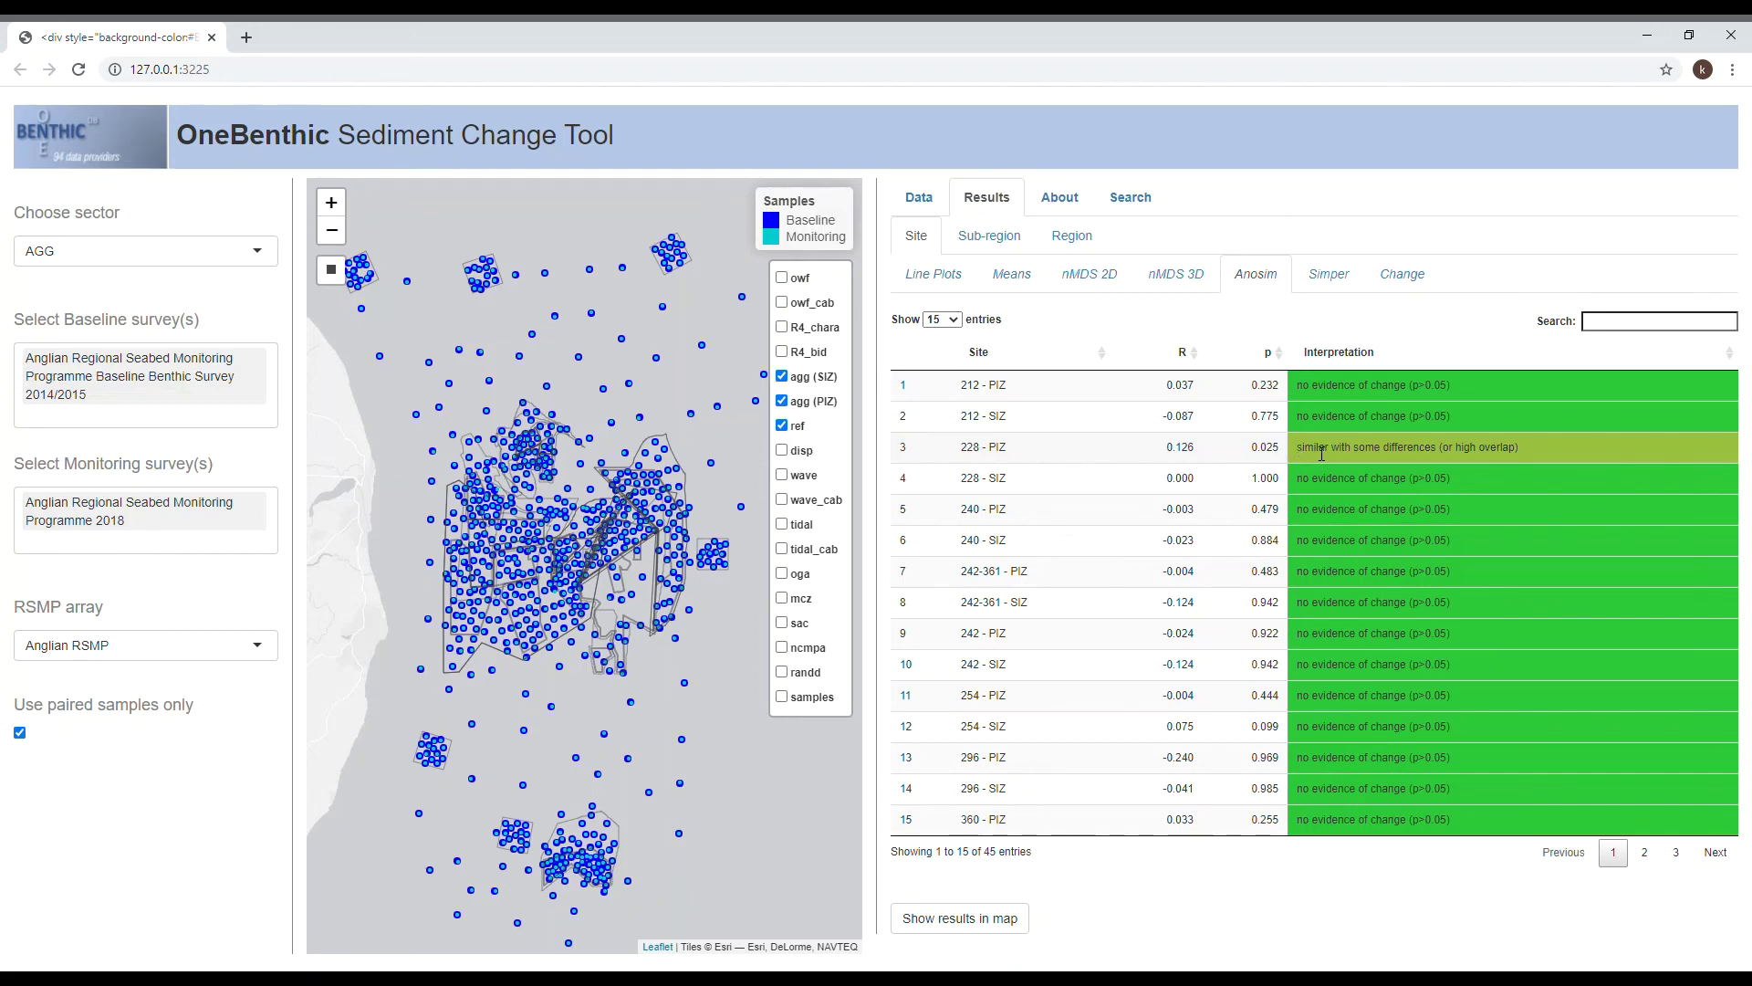
left_click(1645, 853)
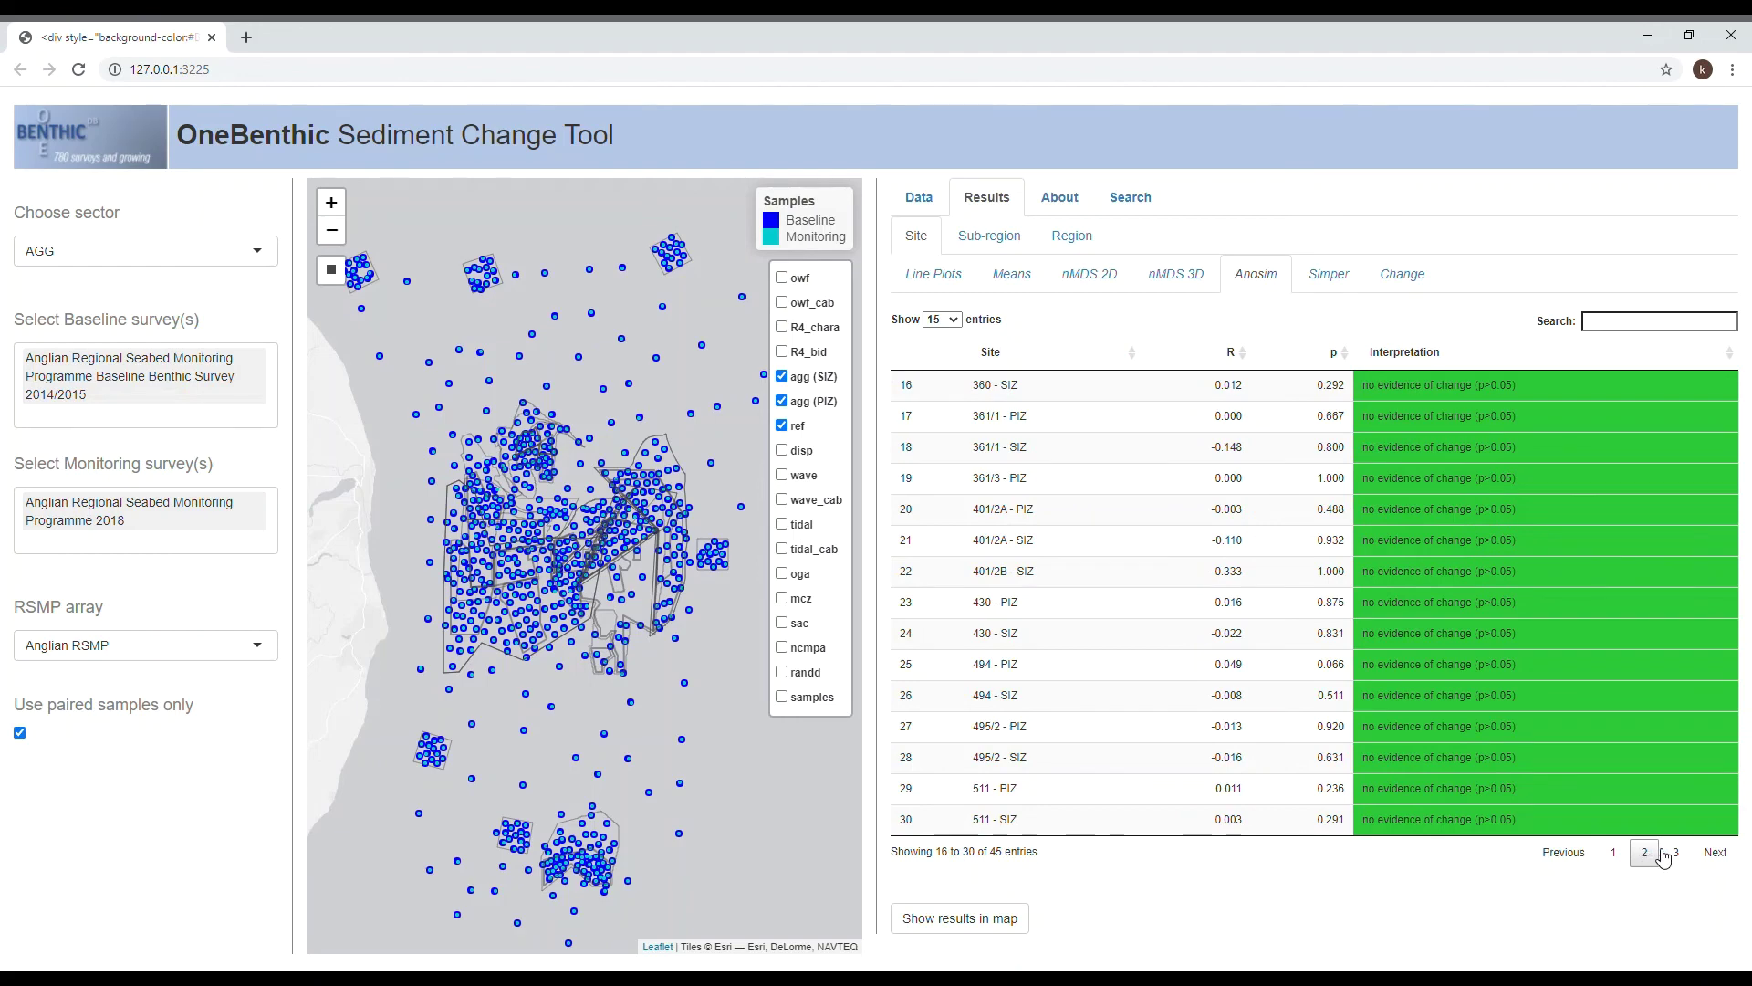
left_click(1674, 854)
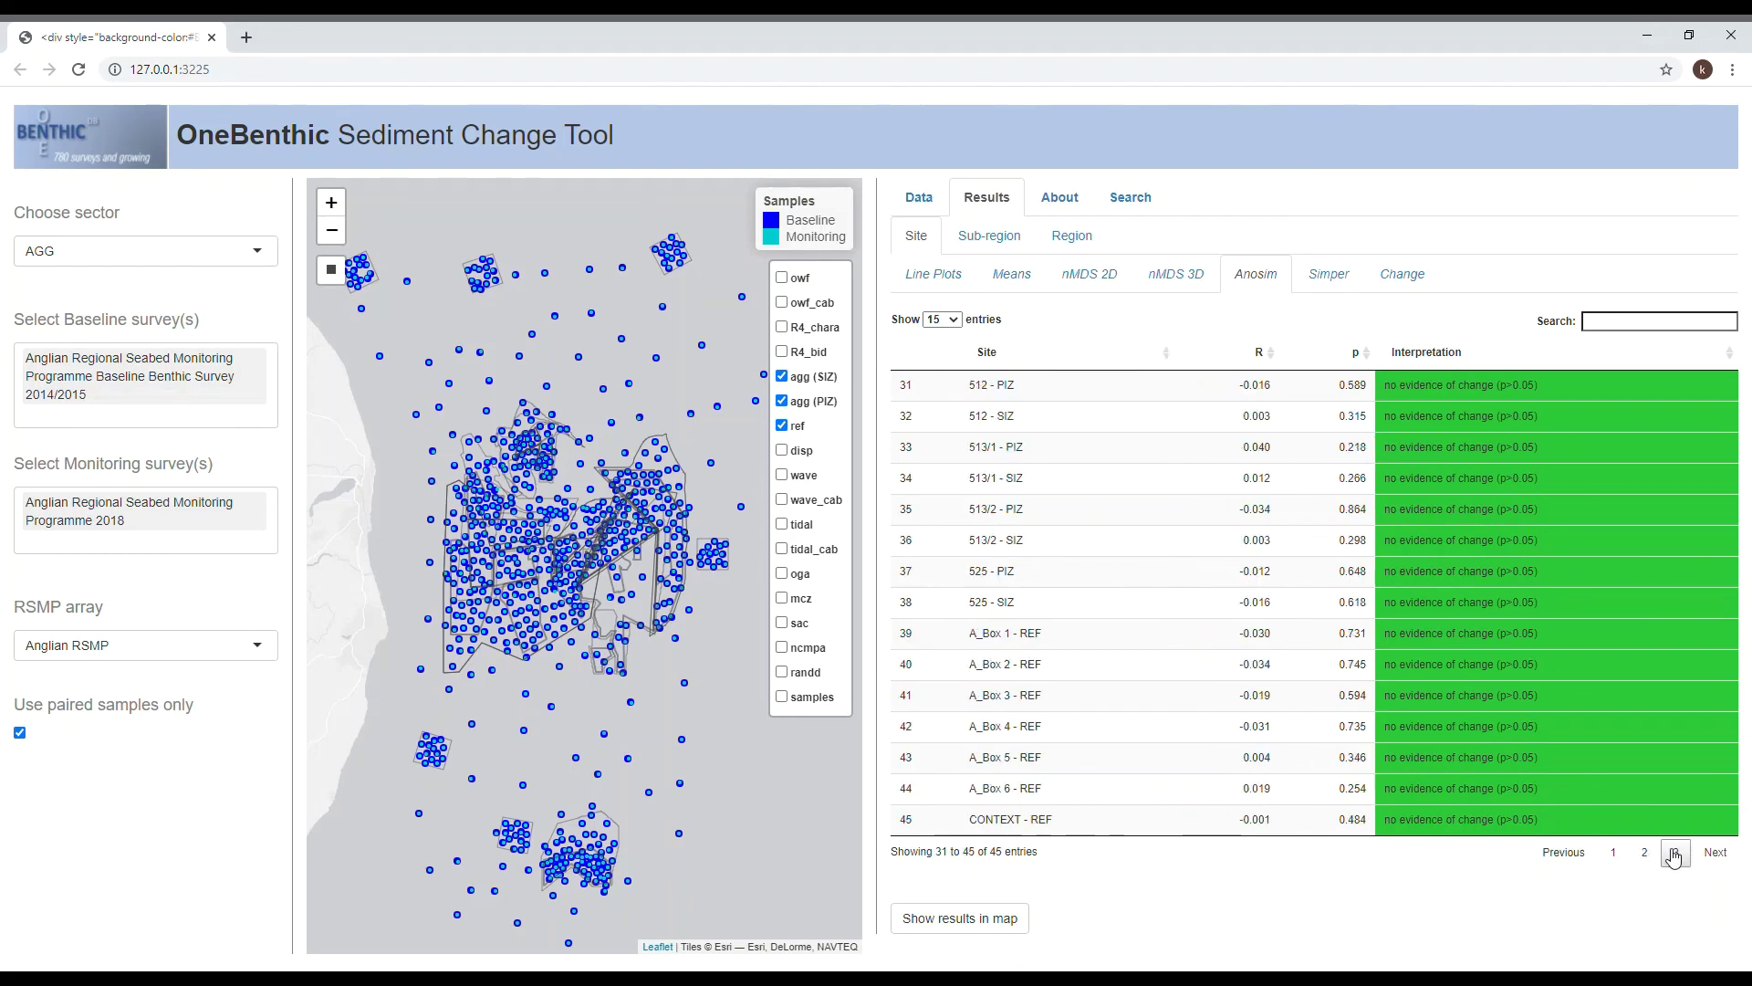
Show the site-level Anosim results in the map, and switch the agg (SIZ) and agg (PIZ) layers off and back on to redraw their outlines.
left_click(1614, 852)
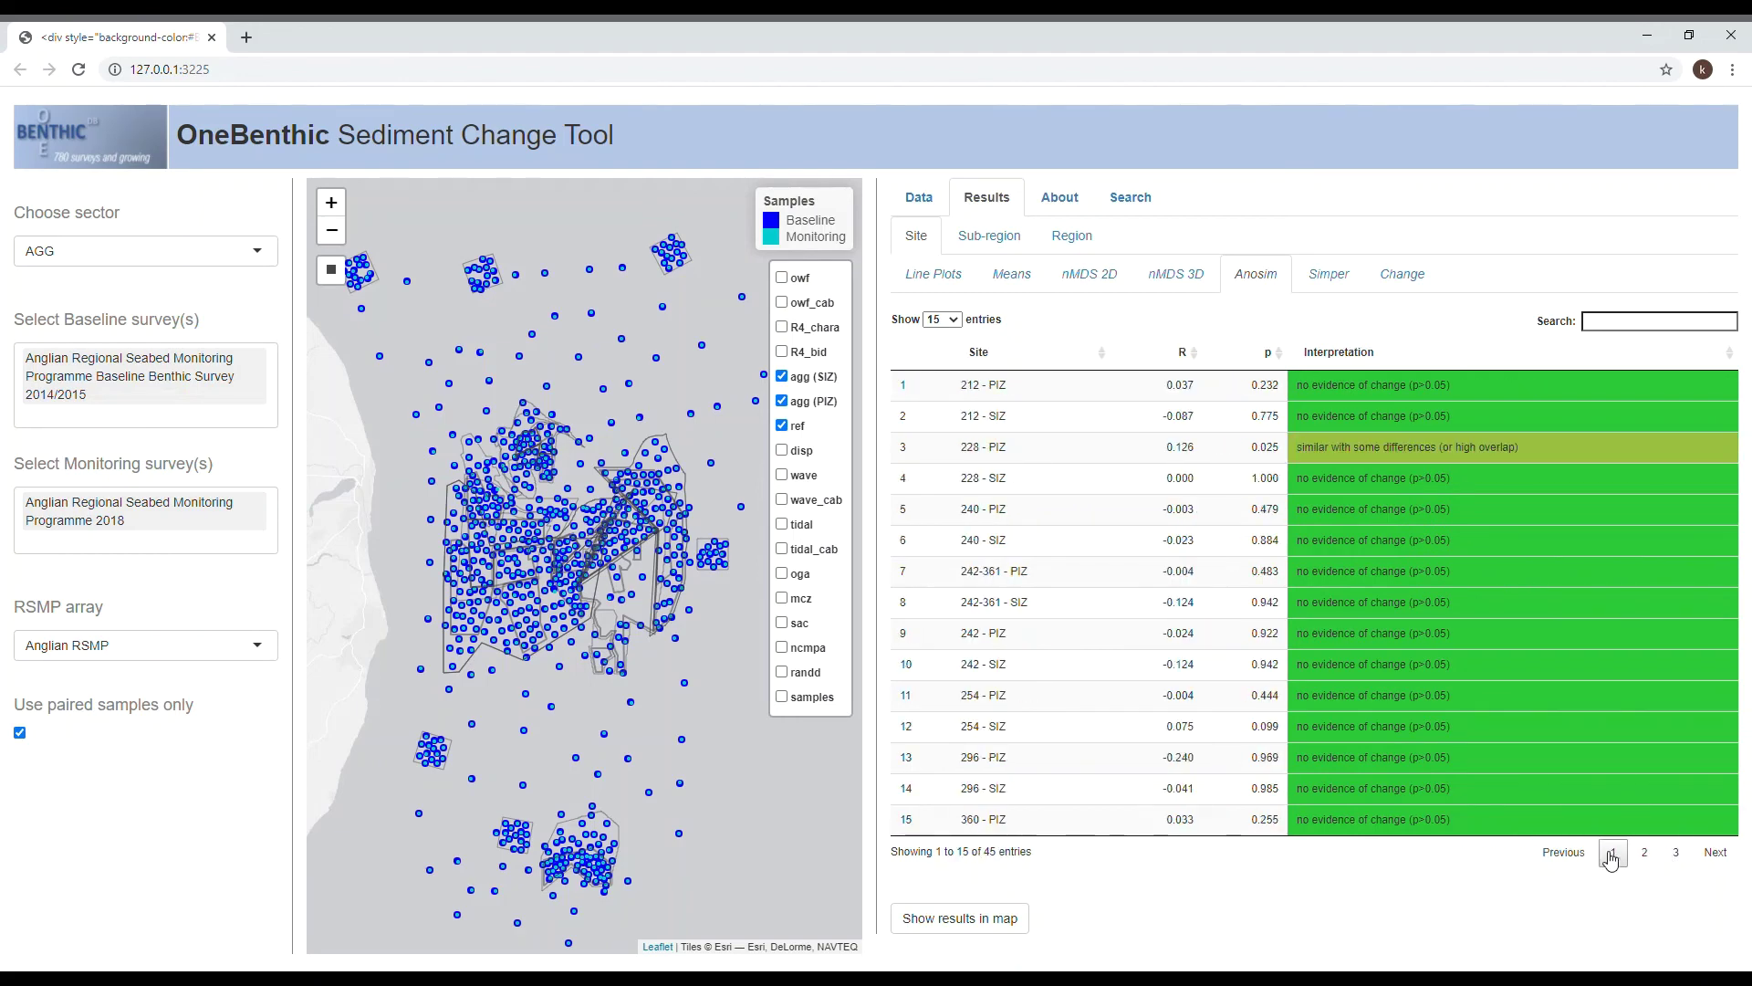
left_click(995, 925)
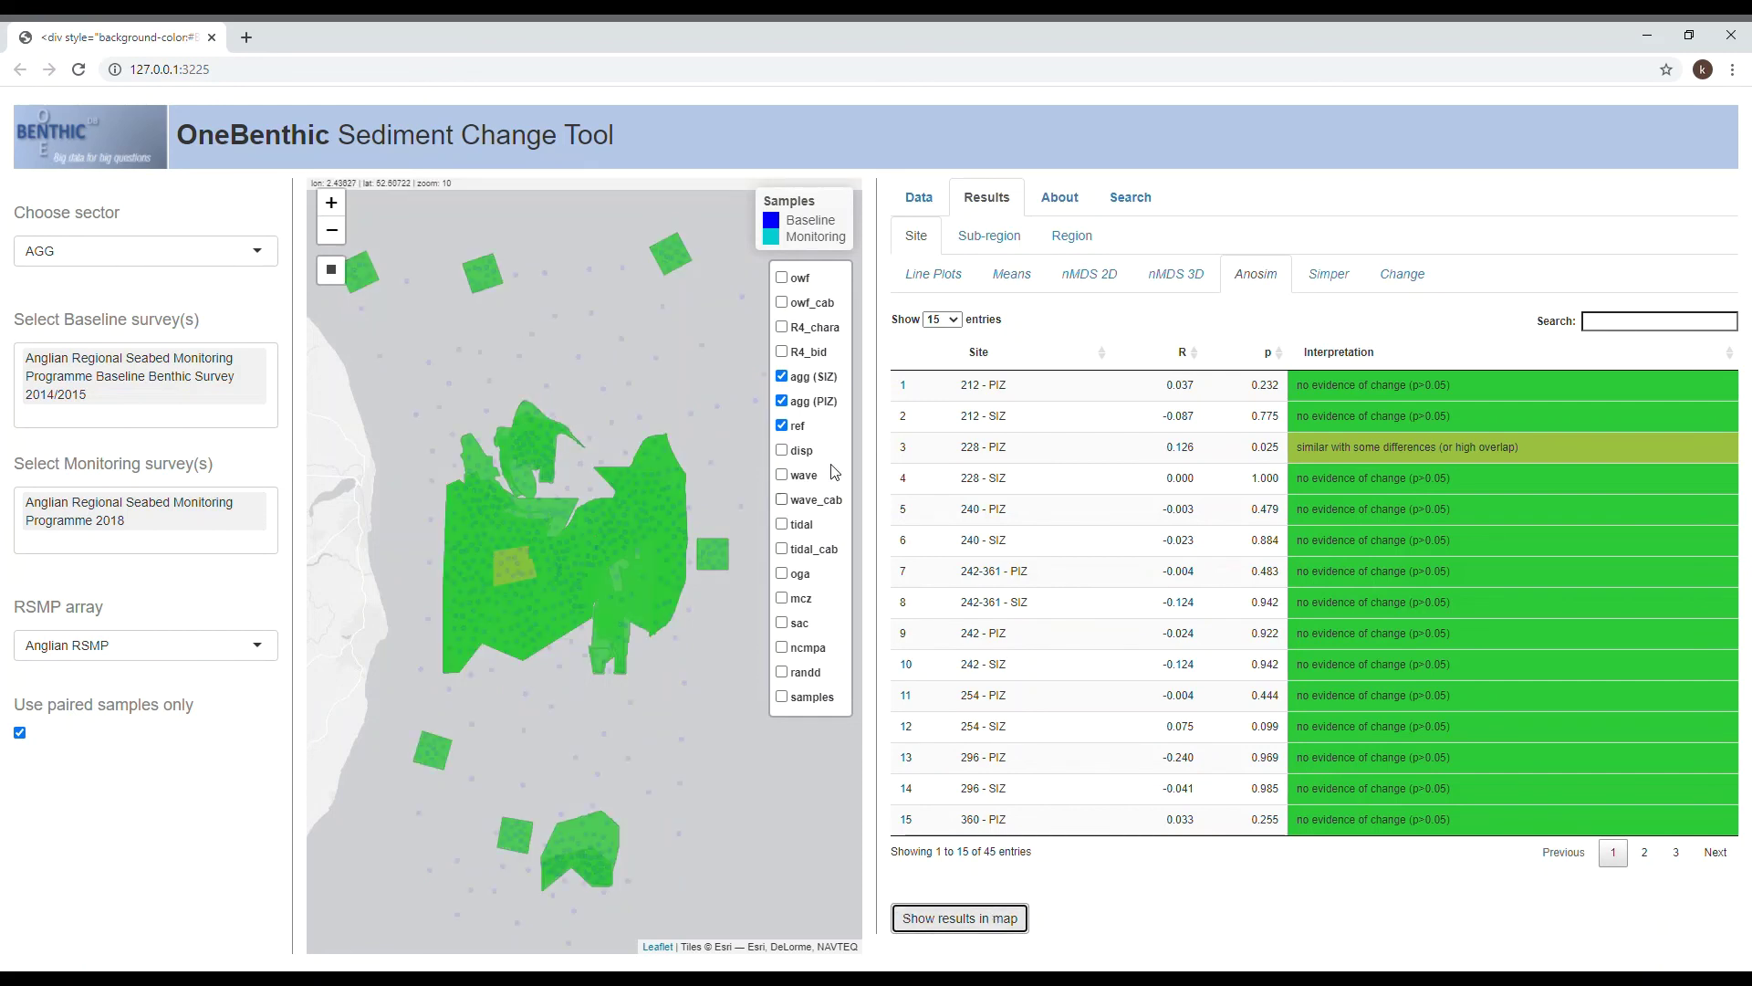
left_click(781, 376)
left_click(782, 399)
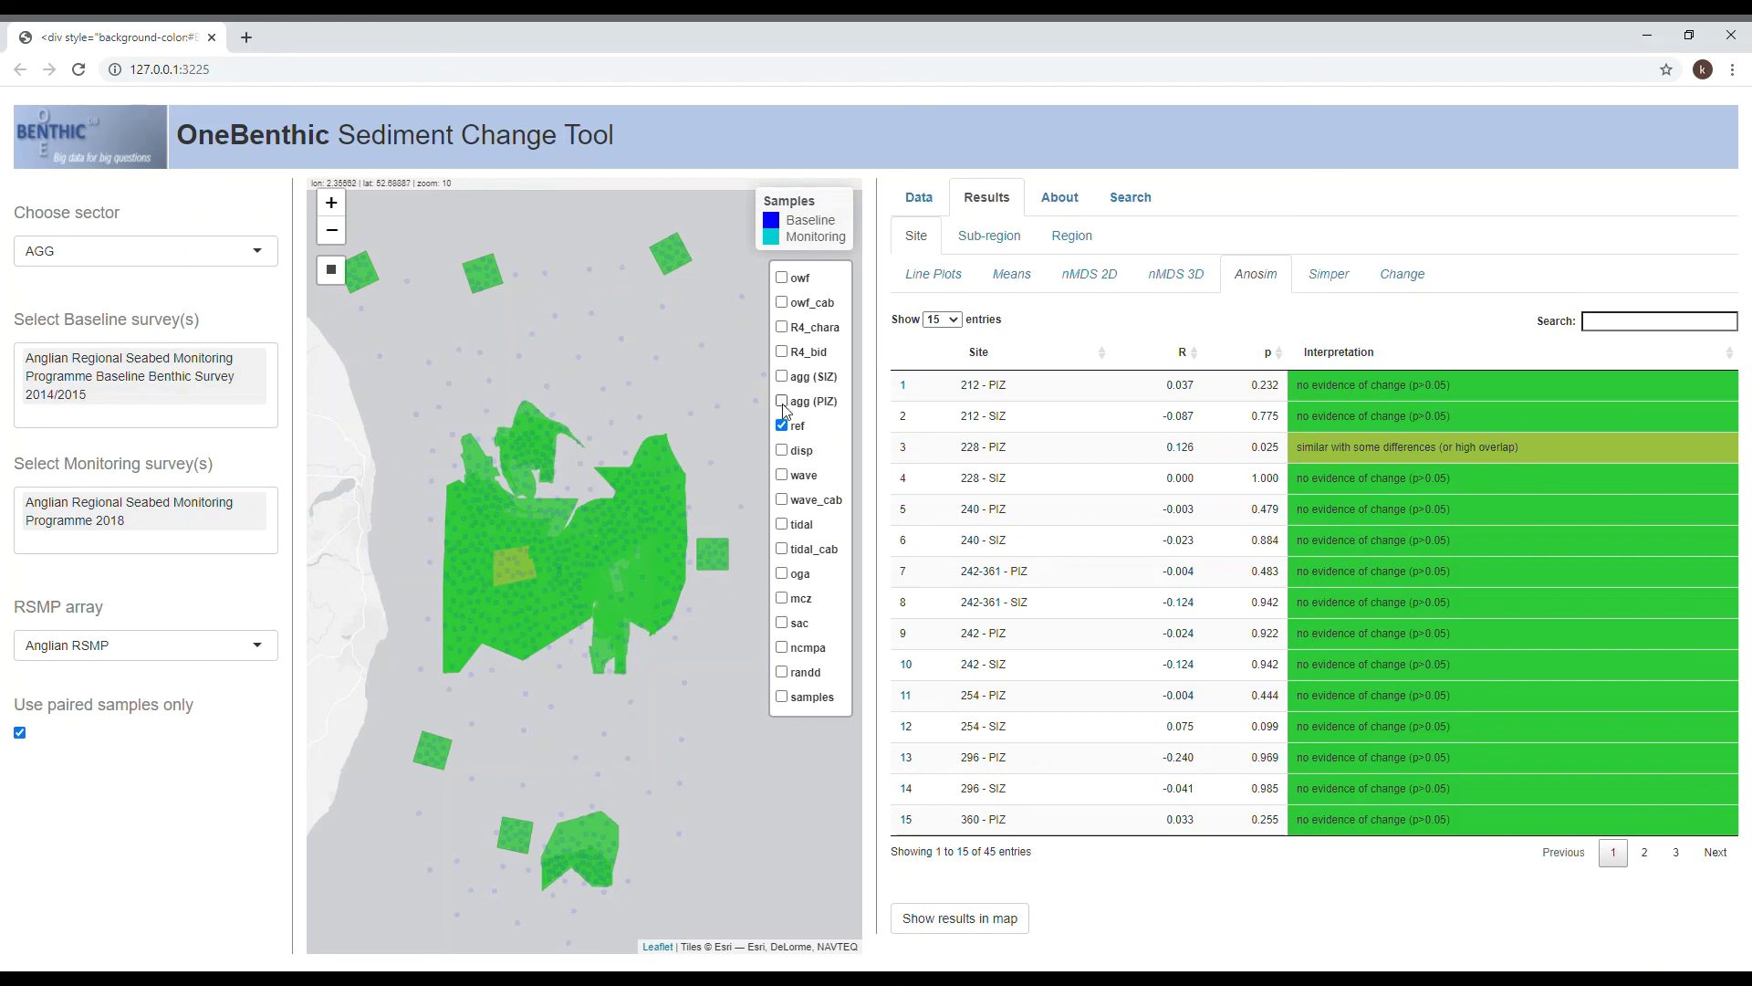
left_click(782, 401)
left_click(782, 377)
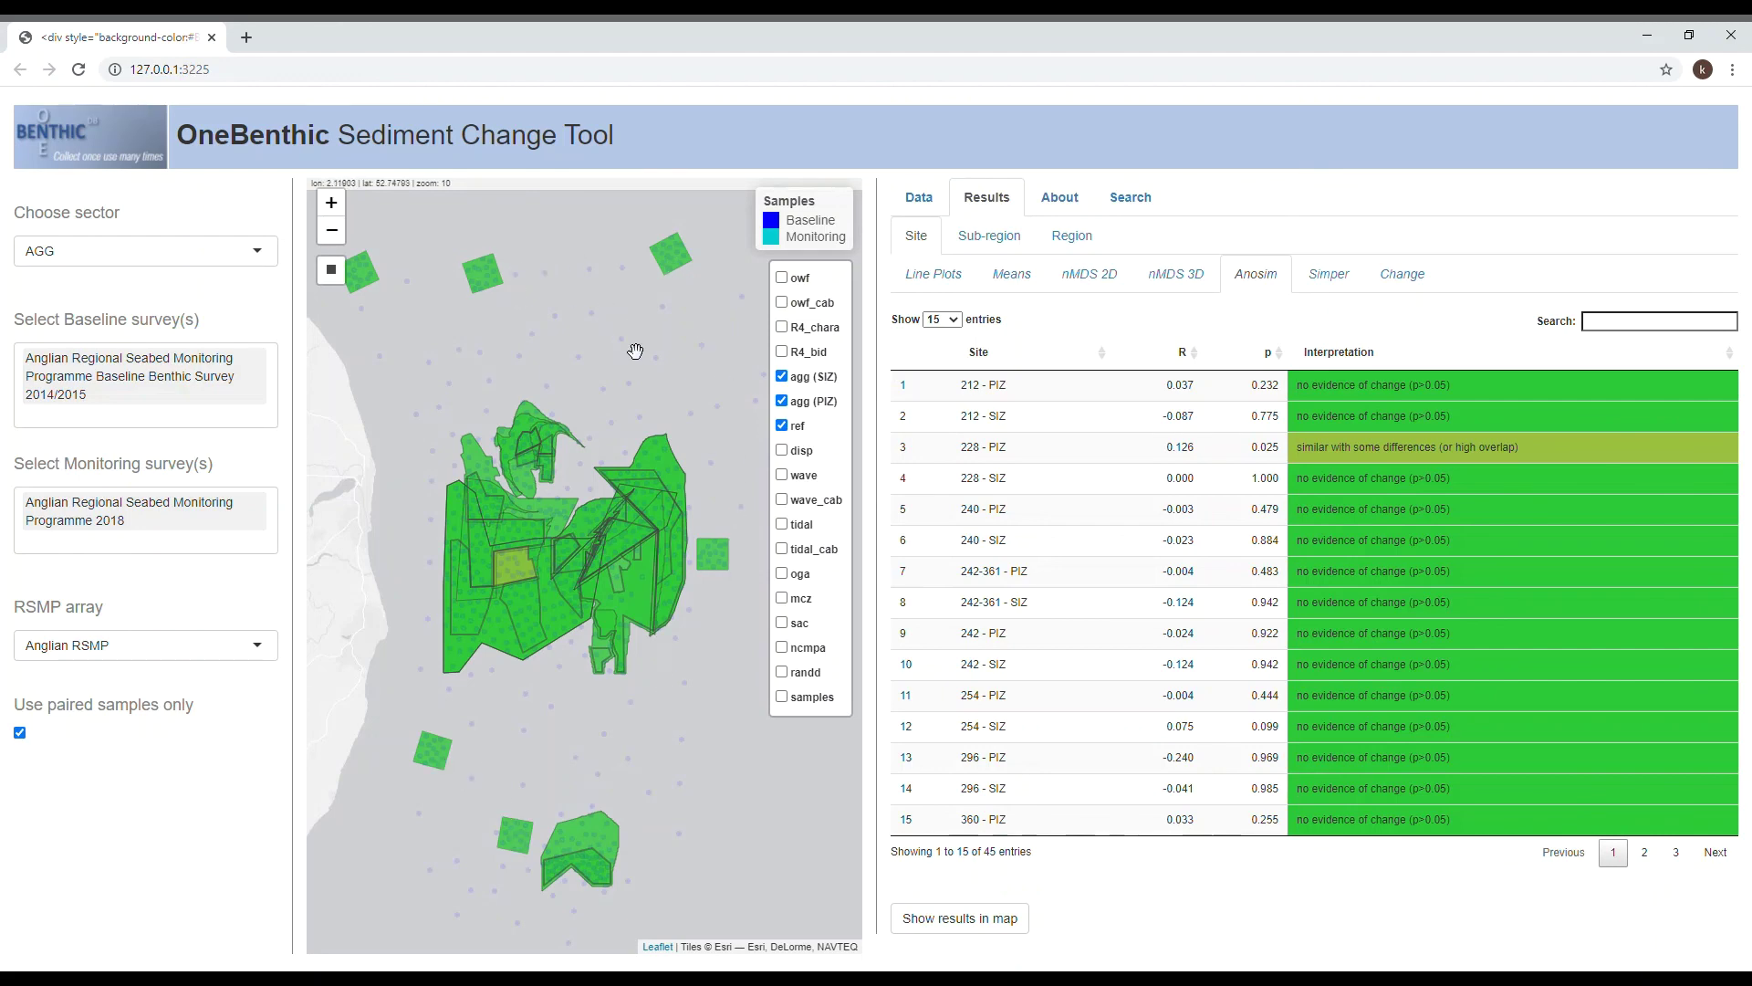
Identify the olive-shaded area on the map, and examine the site-level Simper table and Change chart for 228 - PIZ alongside its Anosim result.
left_click(522, 574)
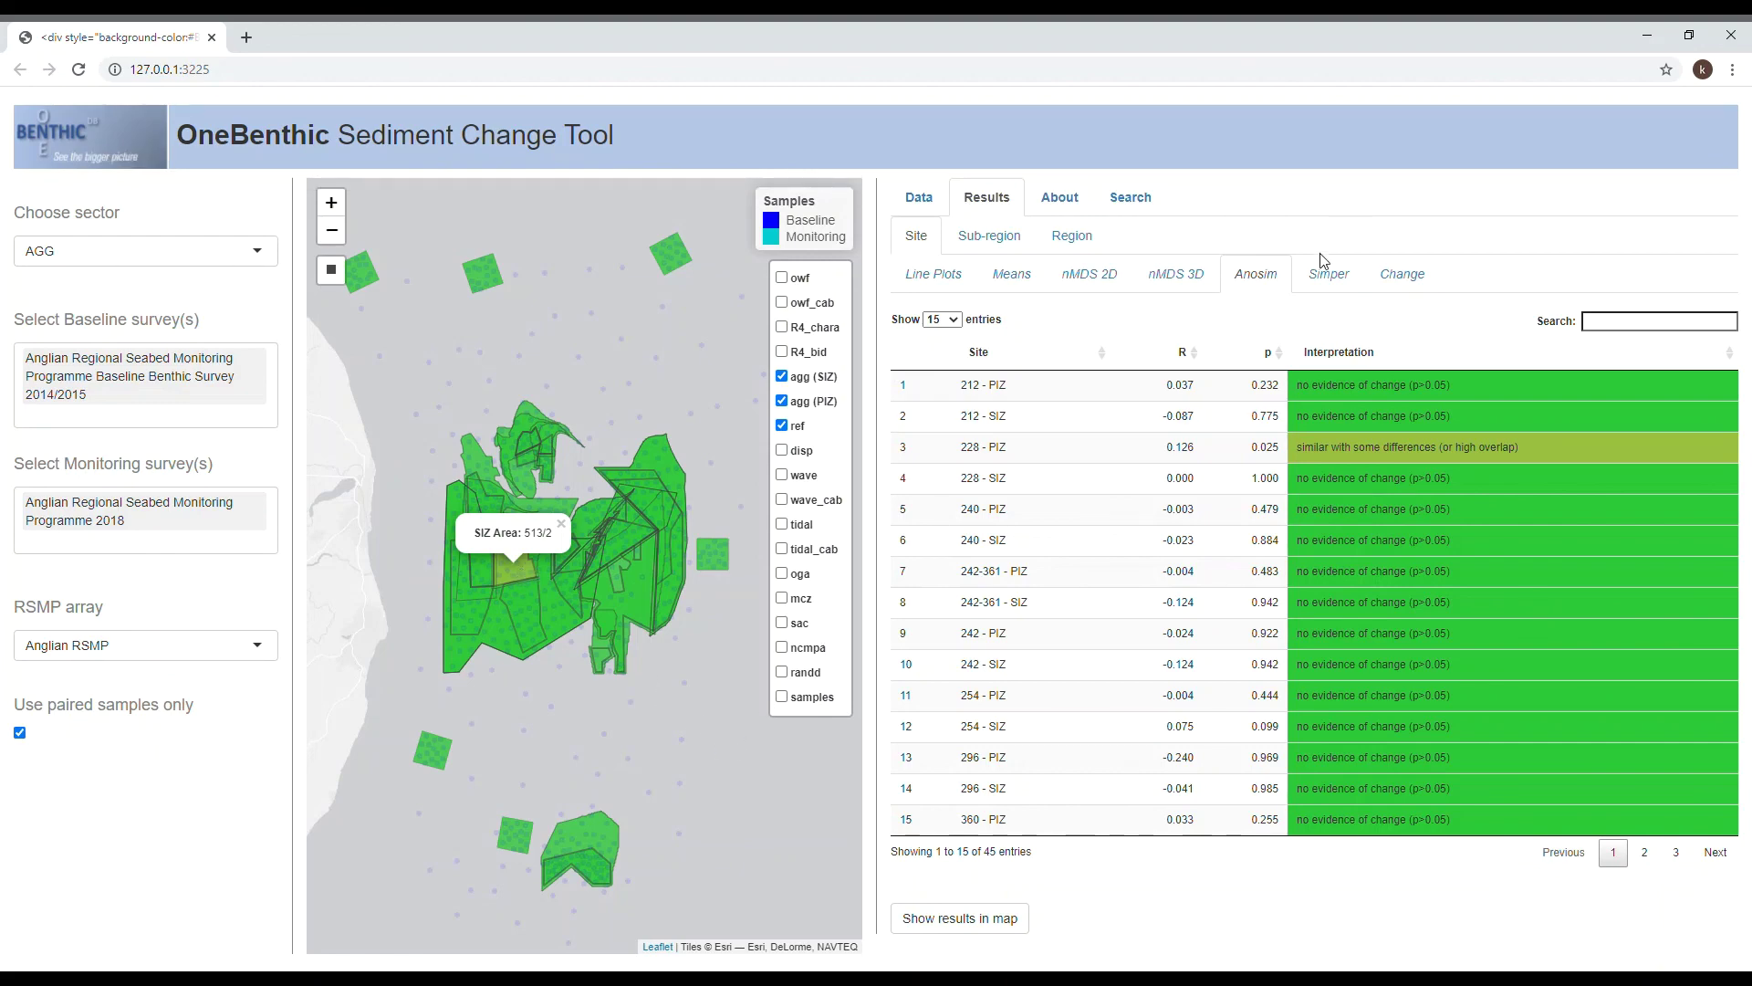
left_click(1319, 281)
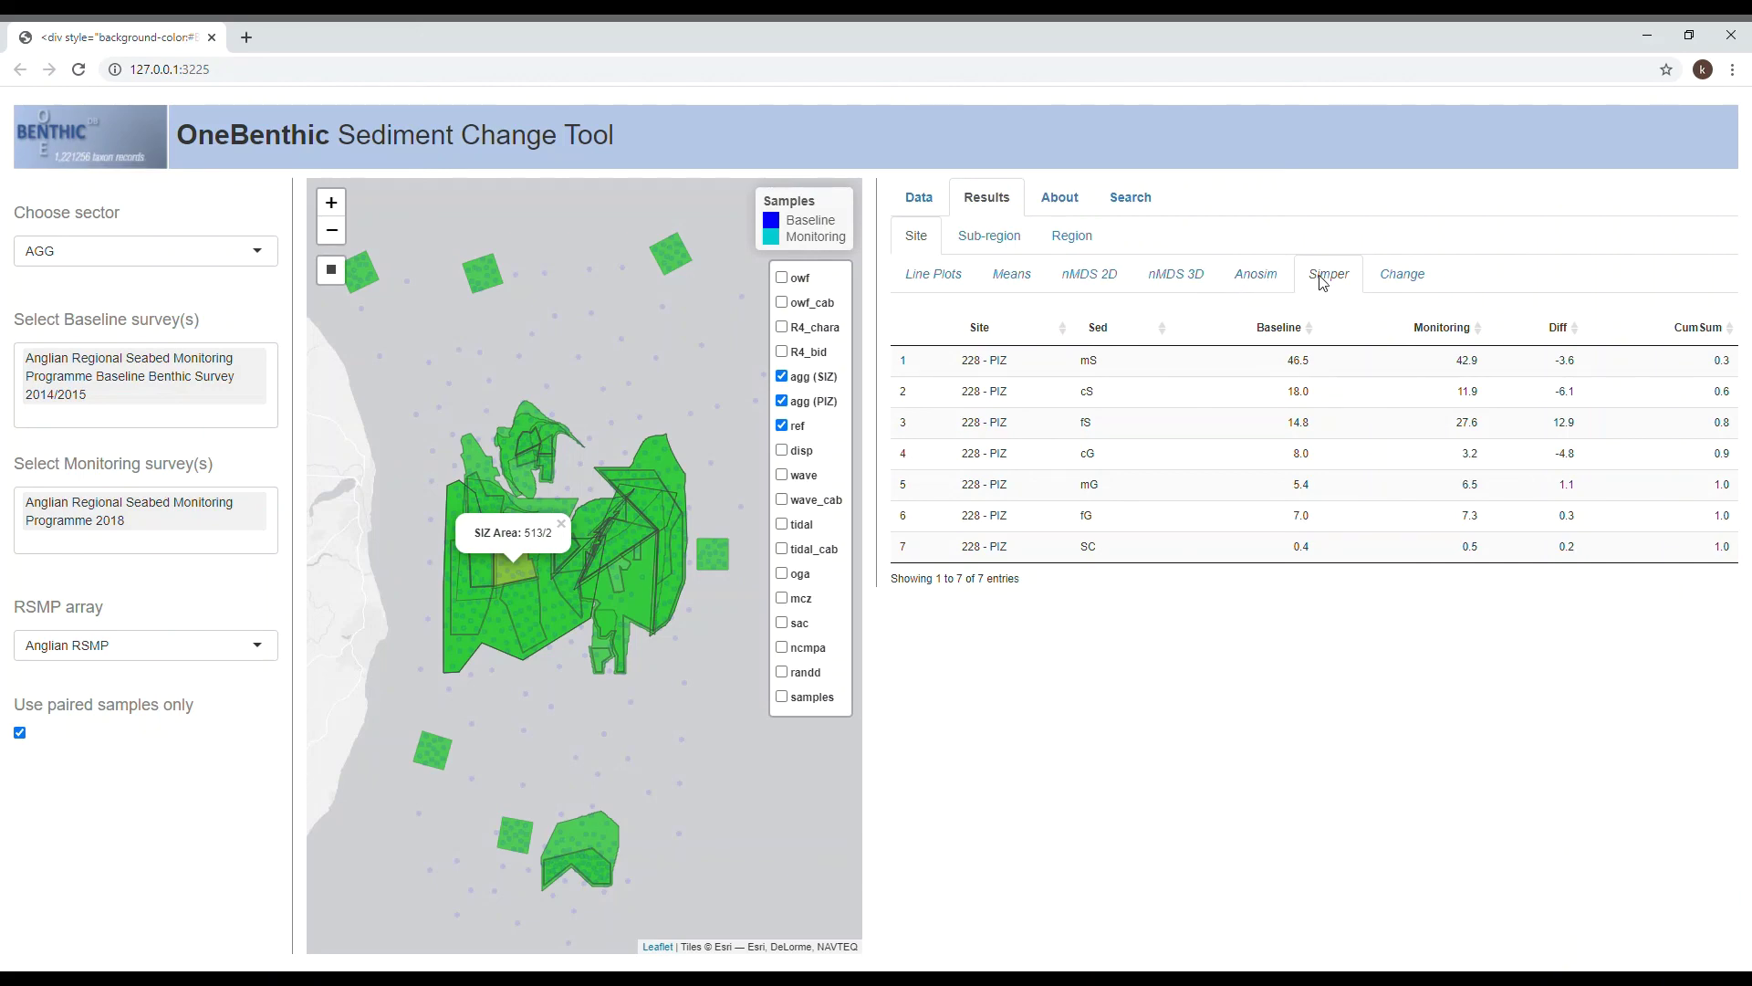
left_click(1246, 284)
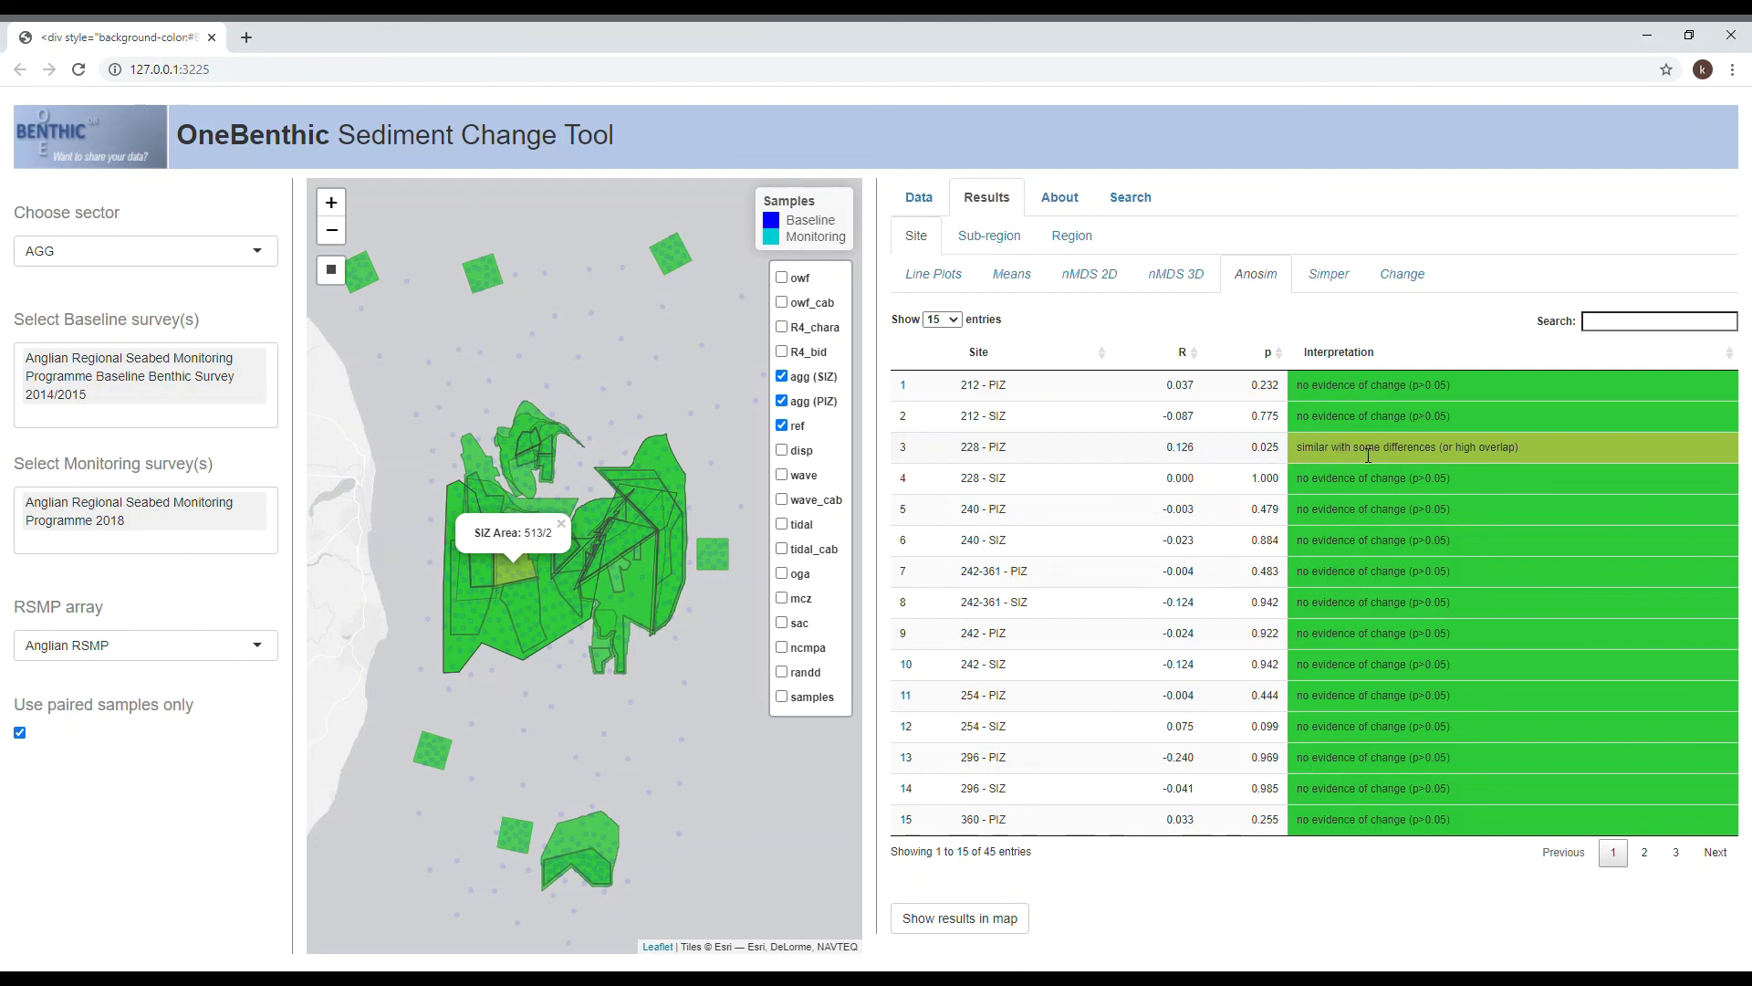
left_click(1334, 275)
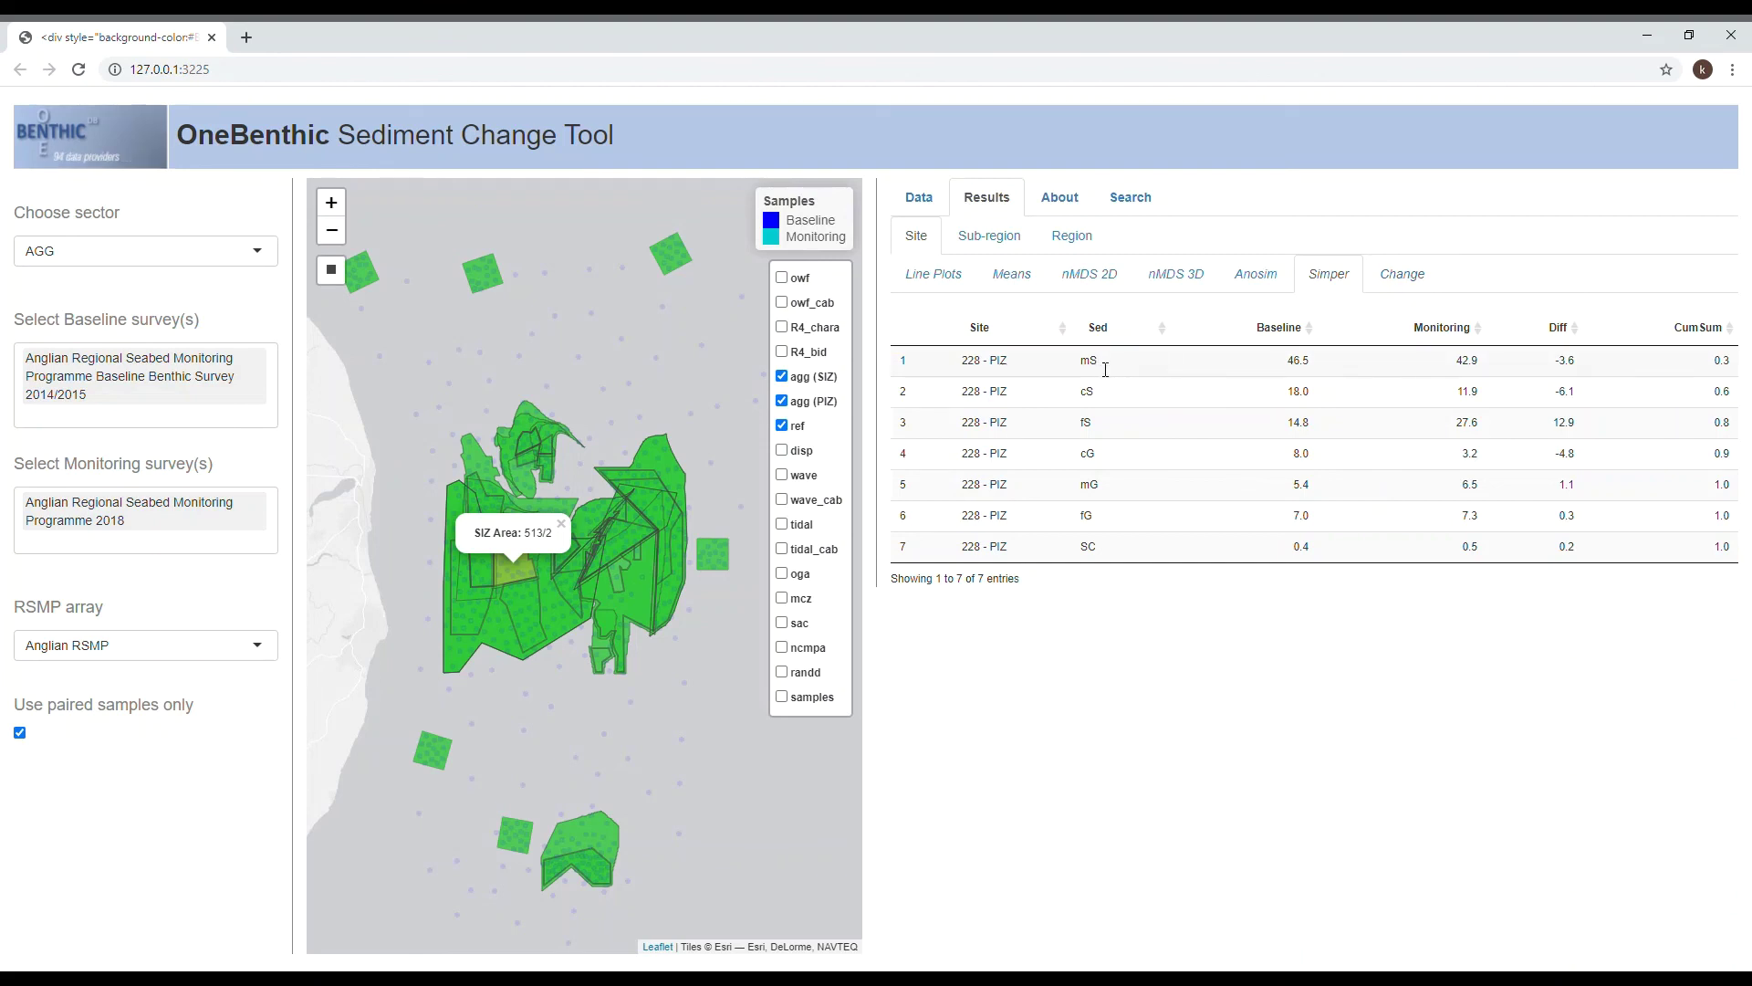
left_click(1402, 272)
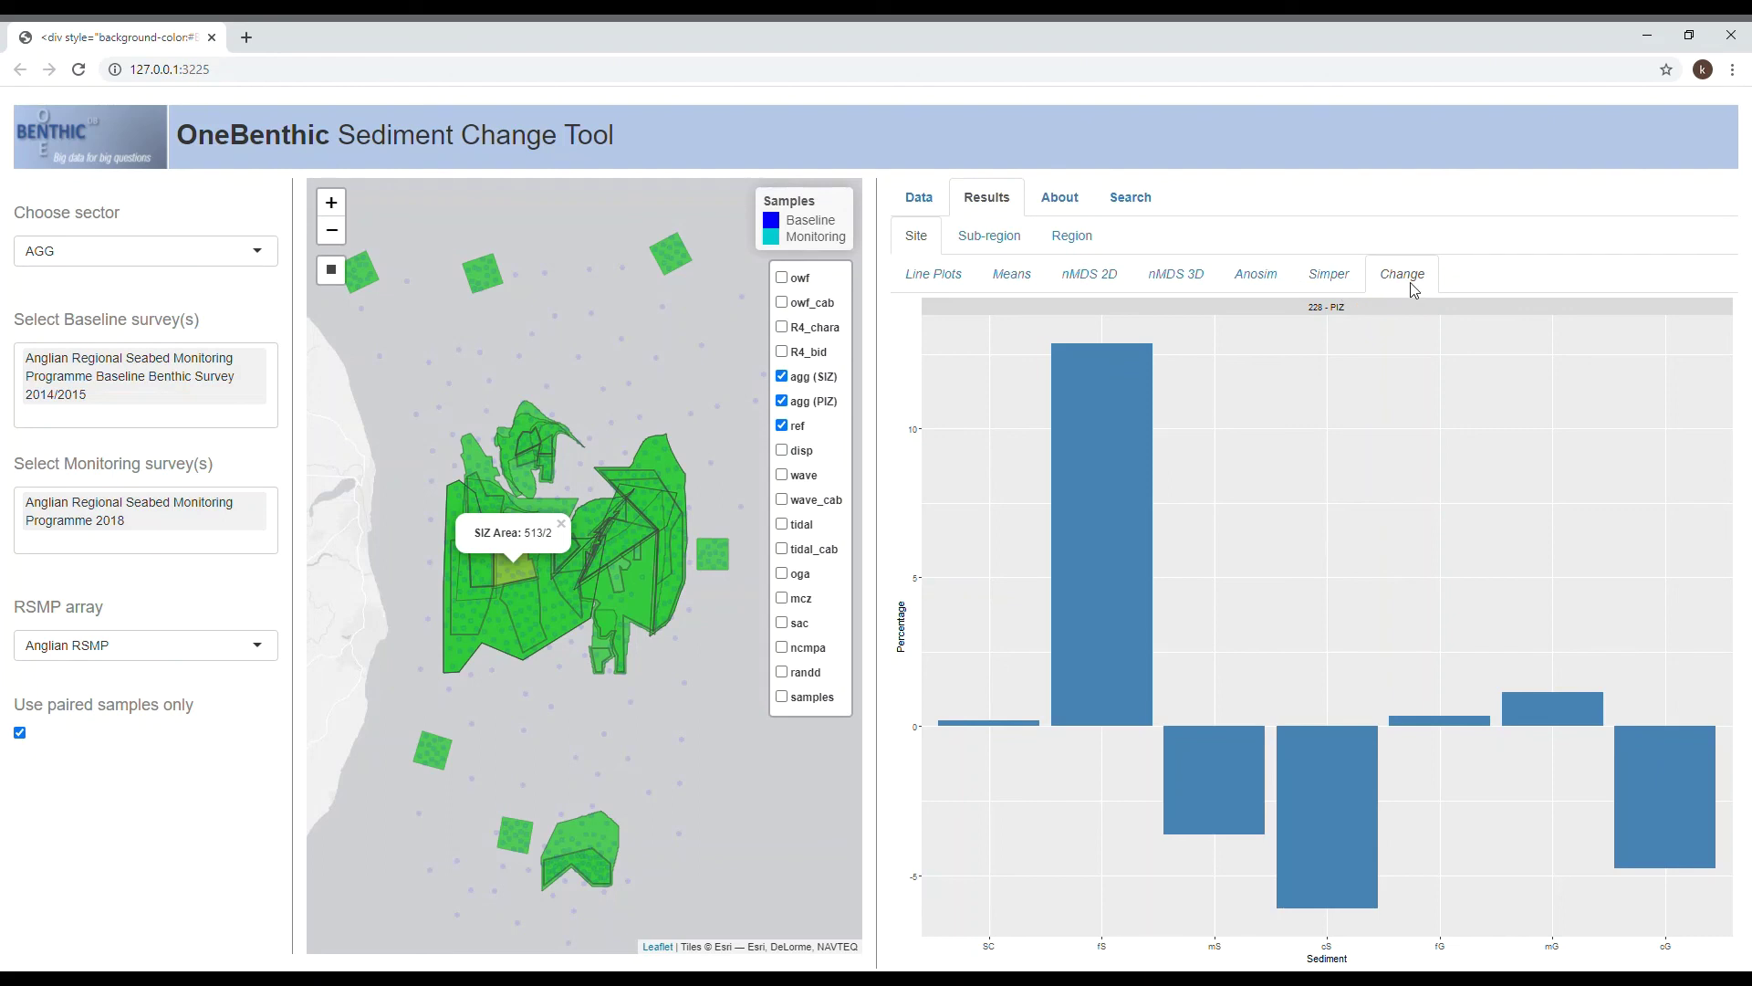
left_click(1332, 284)
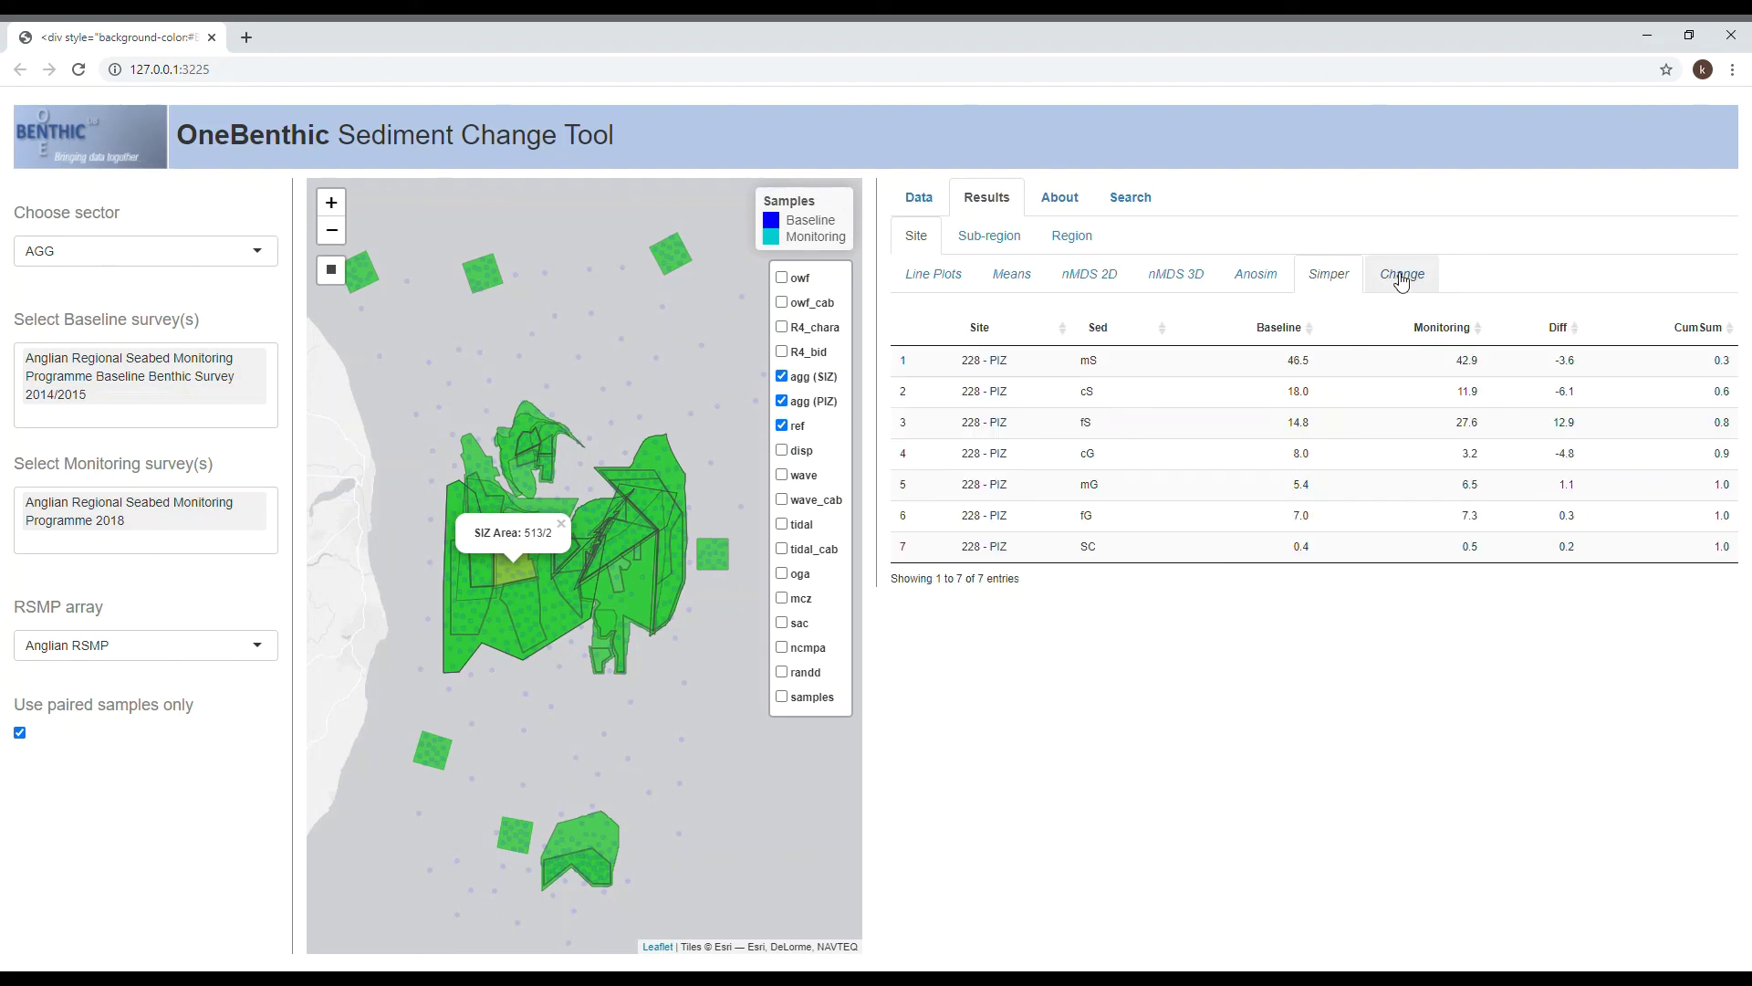
left_click(1405, 280)
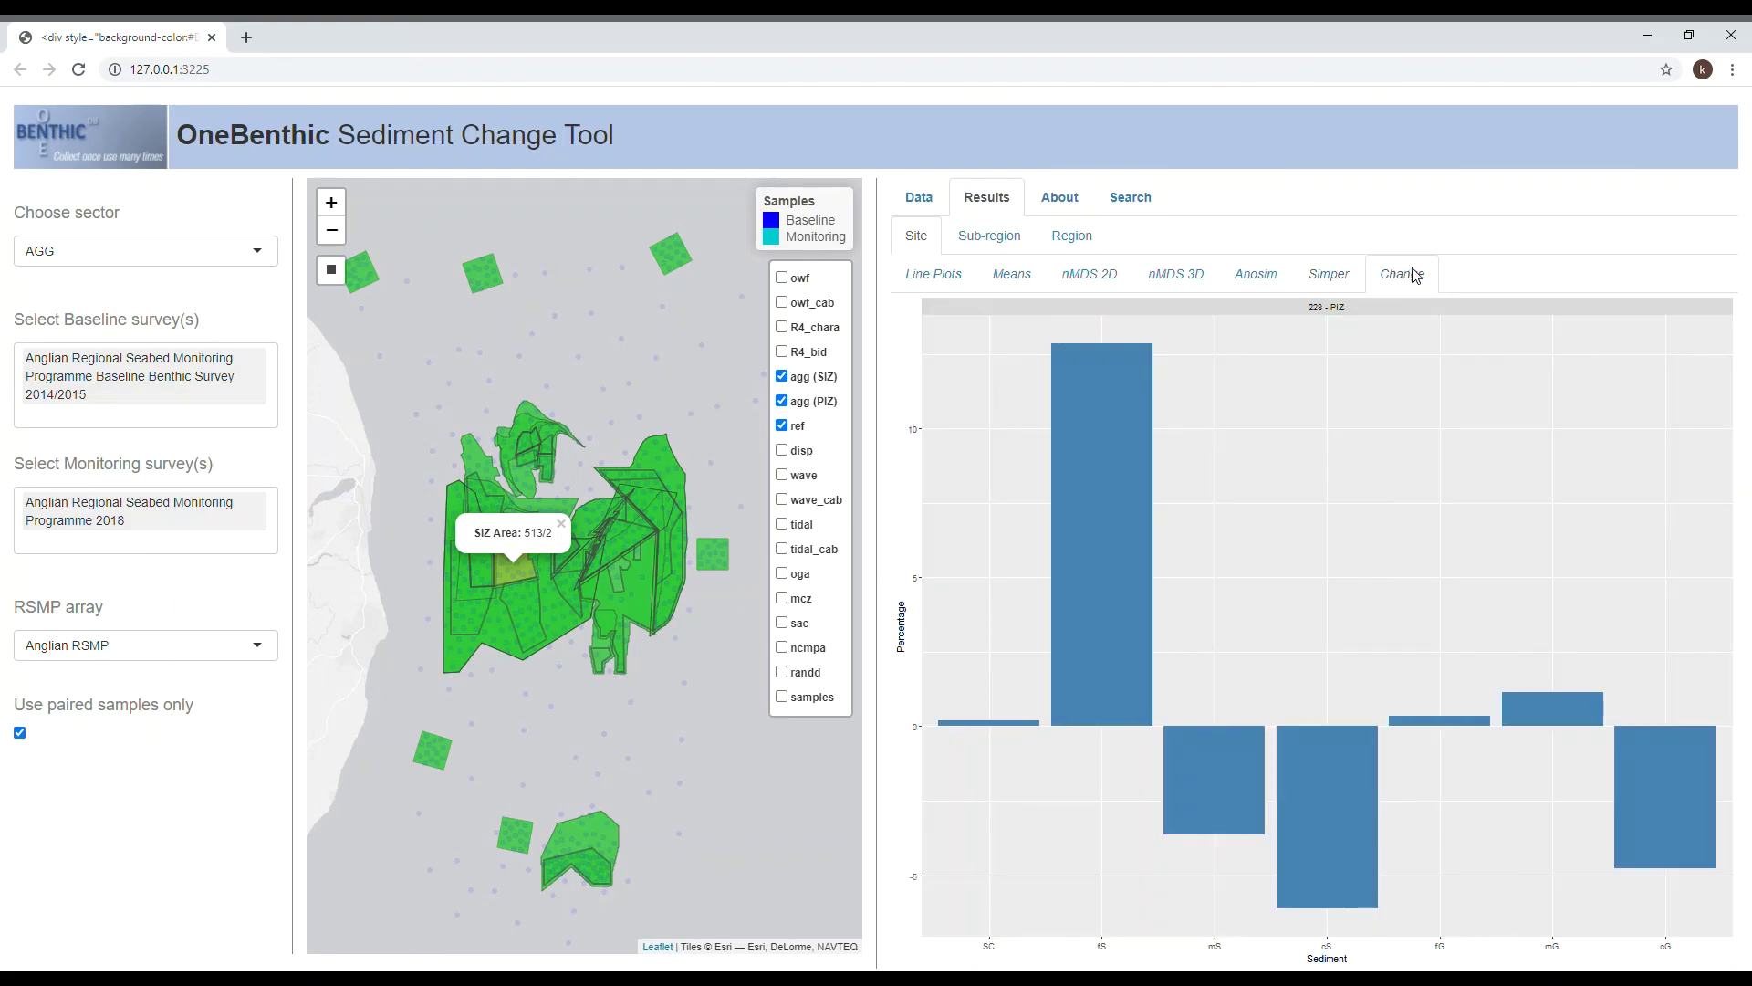